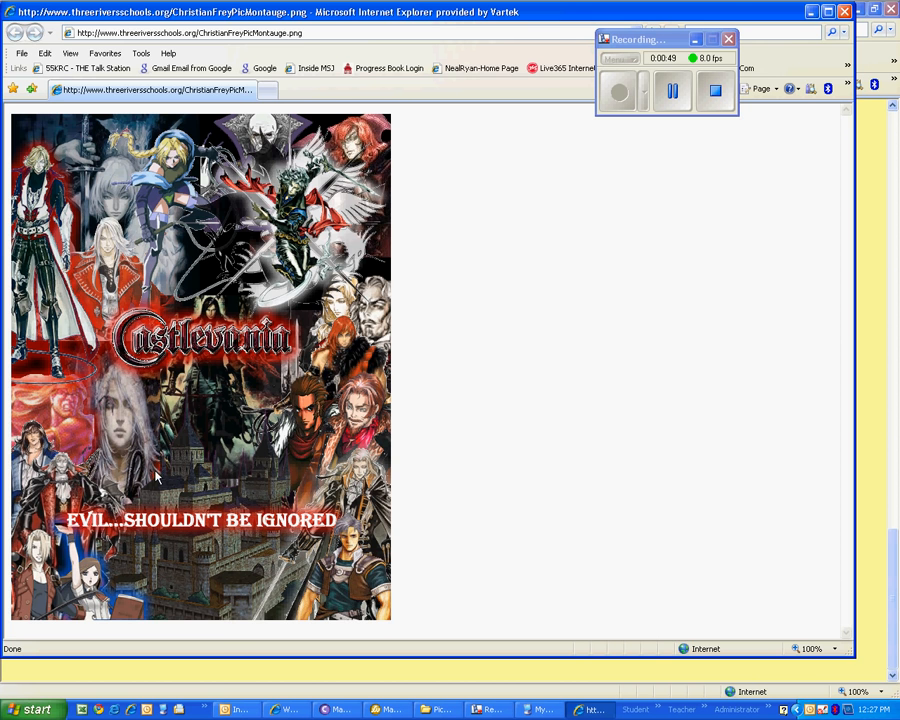
View the Example 2 and Example 3 picture montages in full, closing each example window after viewing
left_click(845, 12)
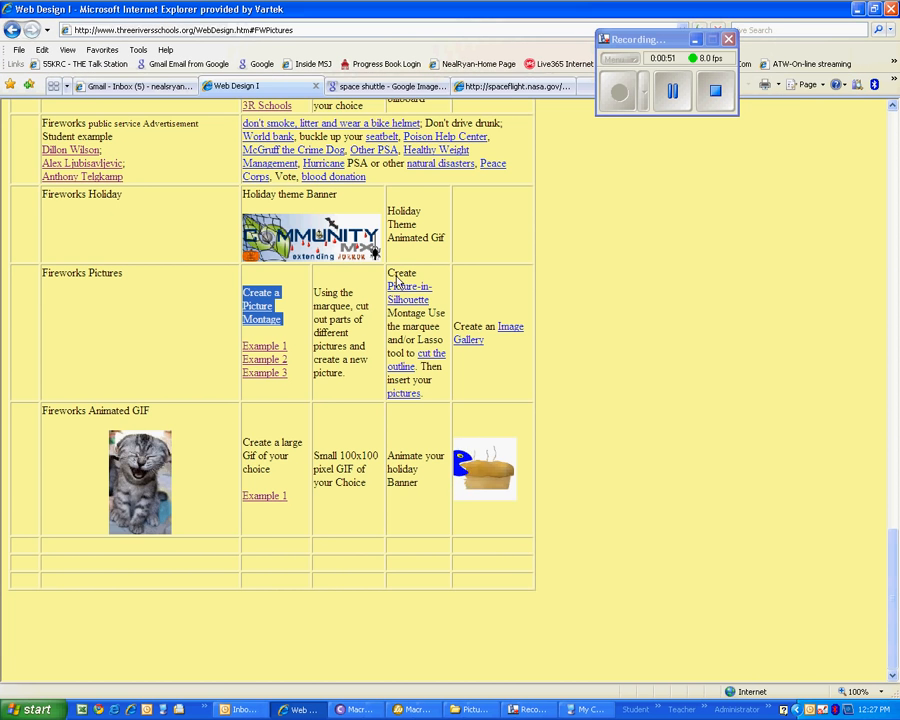
left_click(270, 362)
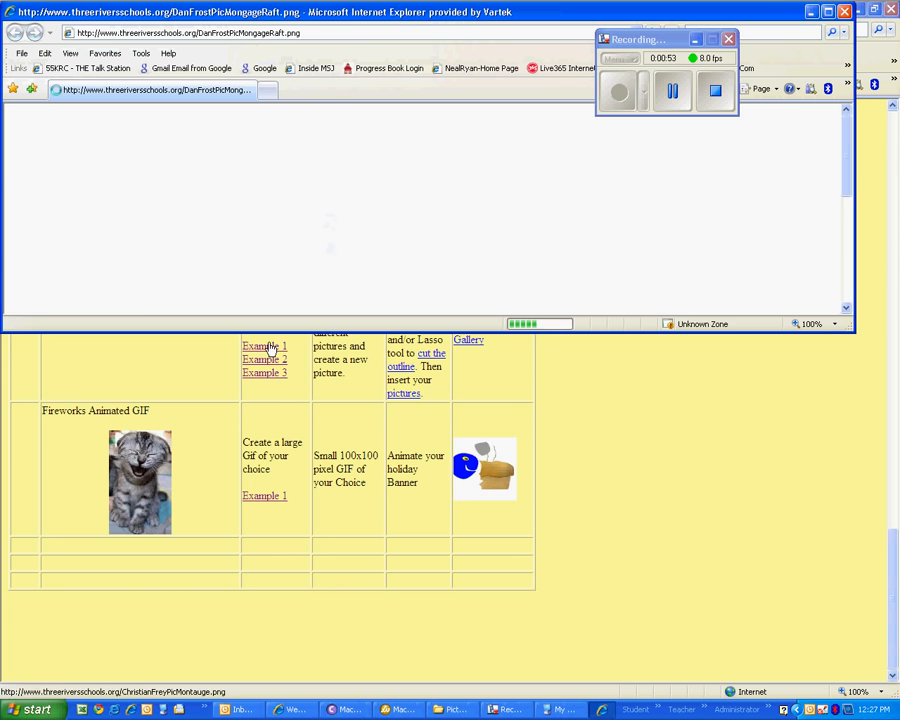
left_click_drag(277, 332, 262, 650)
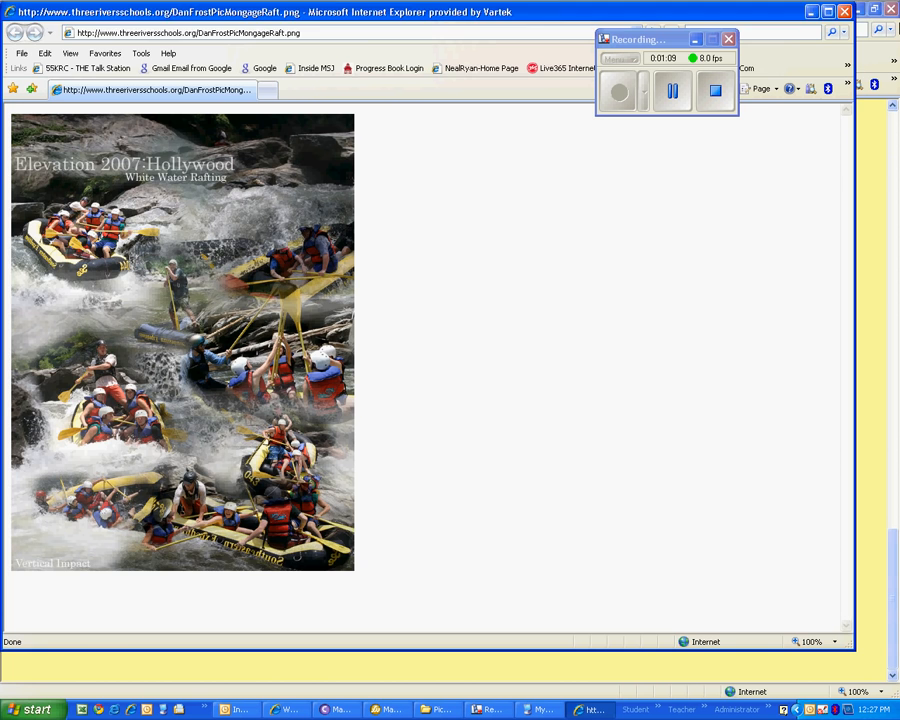
left_click(845, 10)
left_click(261, 374)
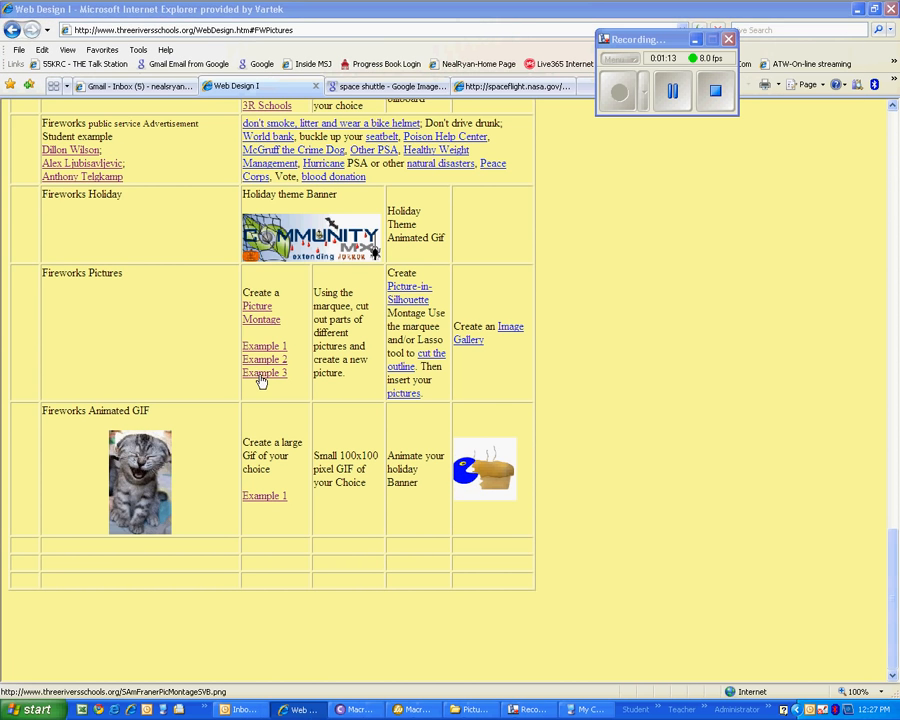
left_click_drag(257, 328, 271, 668)
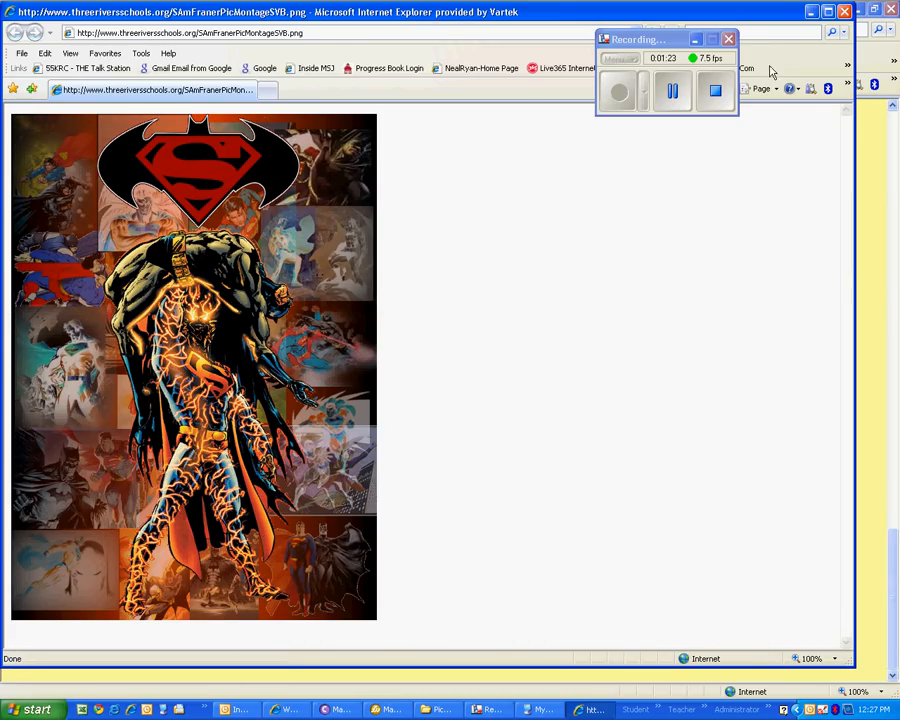
left_click(844, 14)
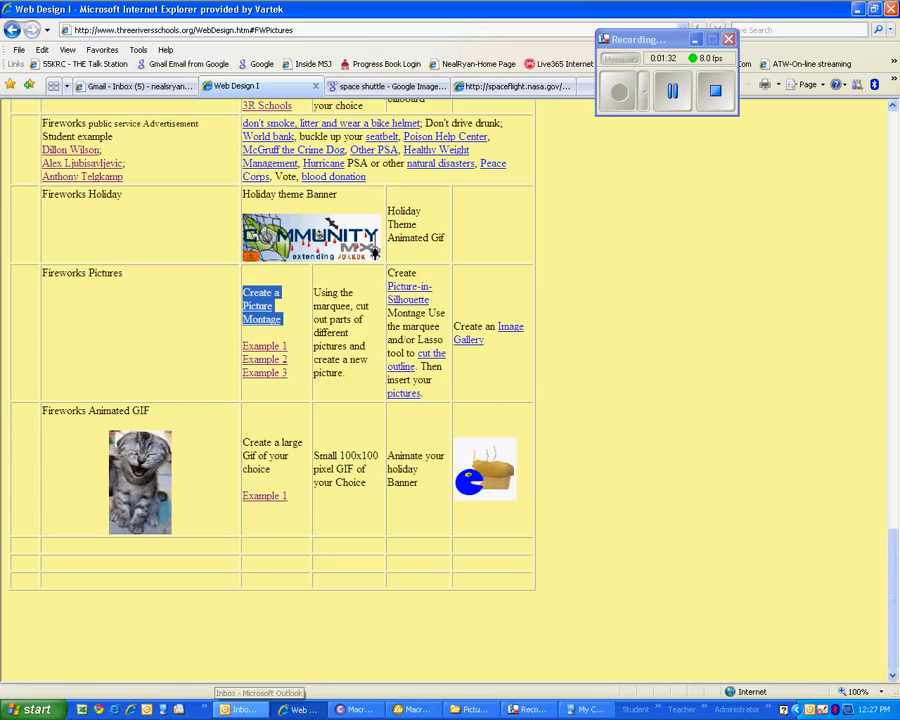
Switch to My Computer and open the Picture Montage folder inside Ryan-WebDesign on the shared student drive (S:)
left_click(165, 709)
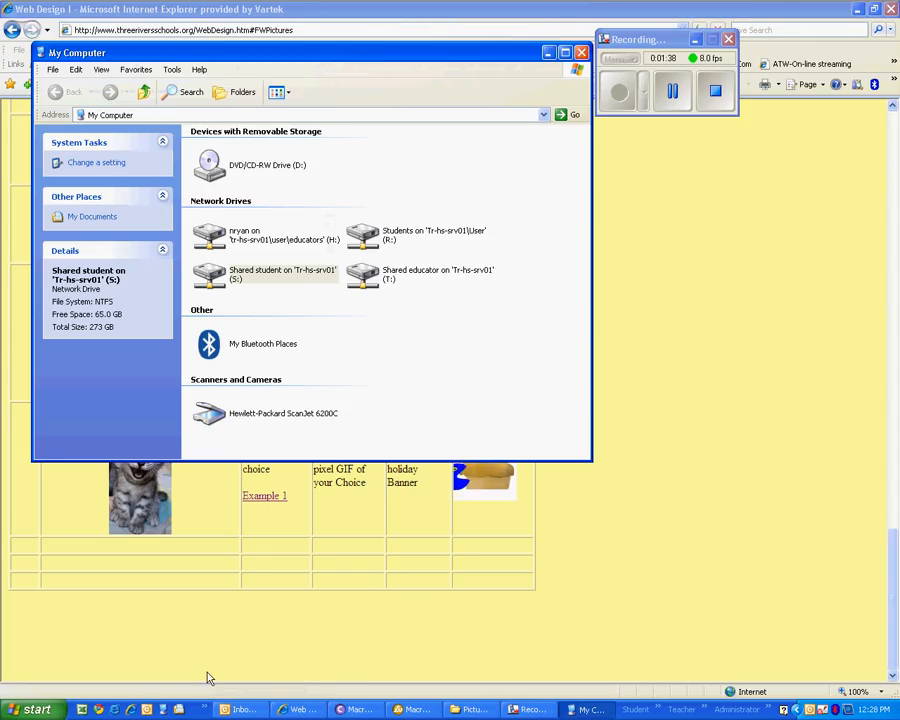
left_click(235, 277)
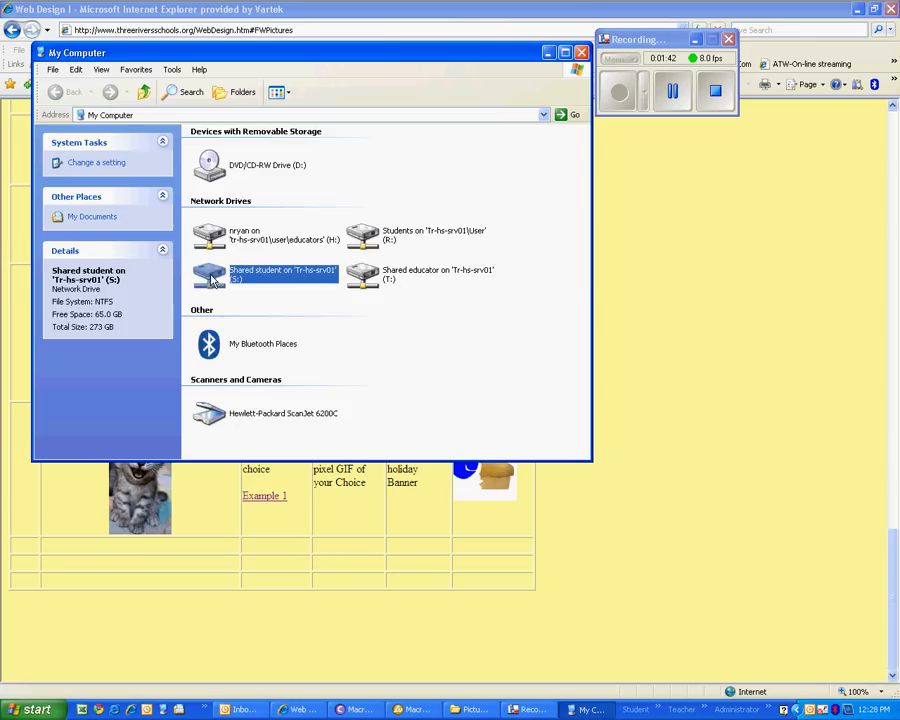
double_click(224, 280)
scroll(368, 392, "down", 3)
scroll(368, 392, "down", 2)
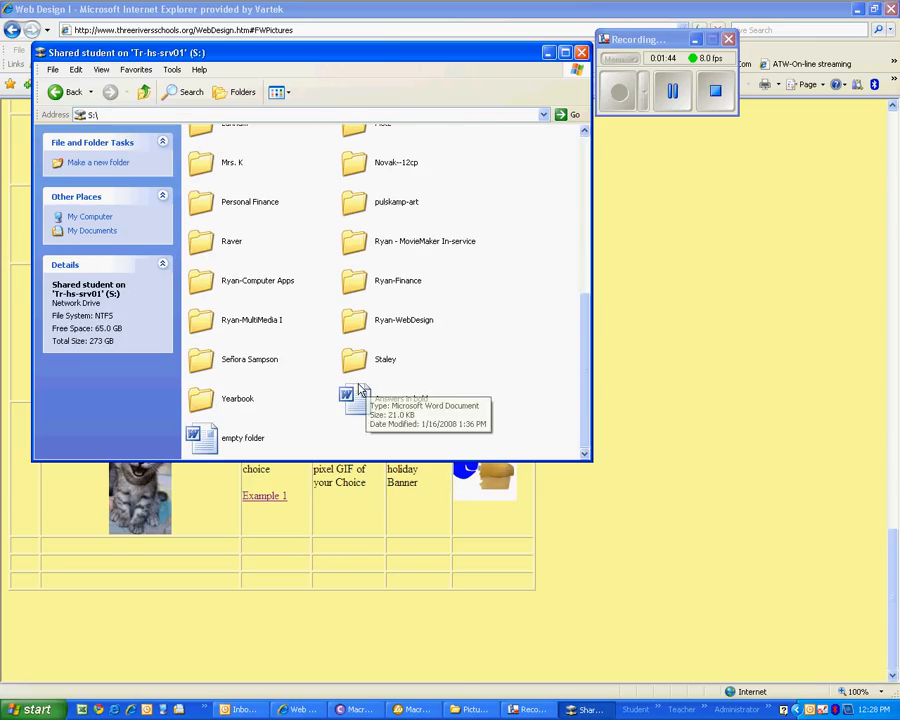
left_click(358, 322)
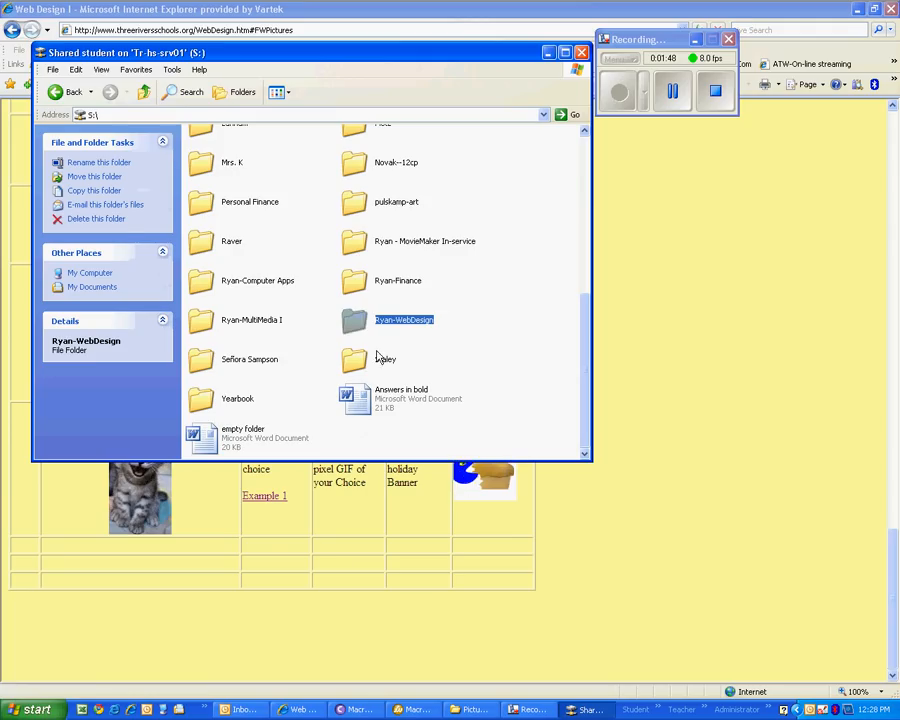
double_click(355, 320)
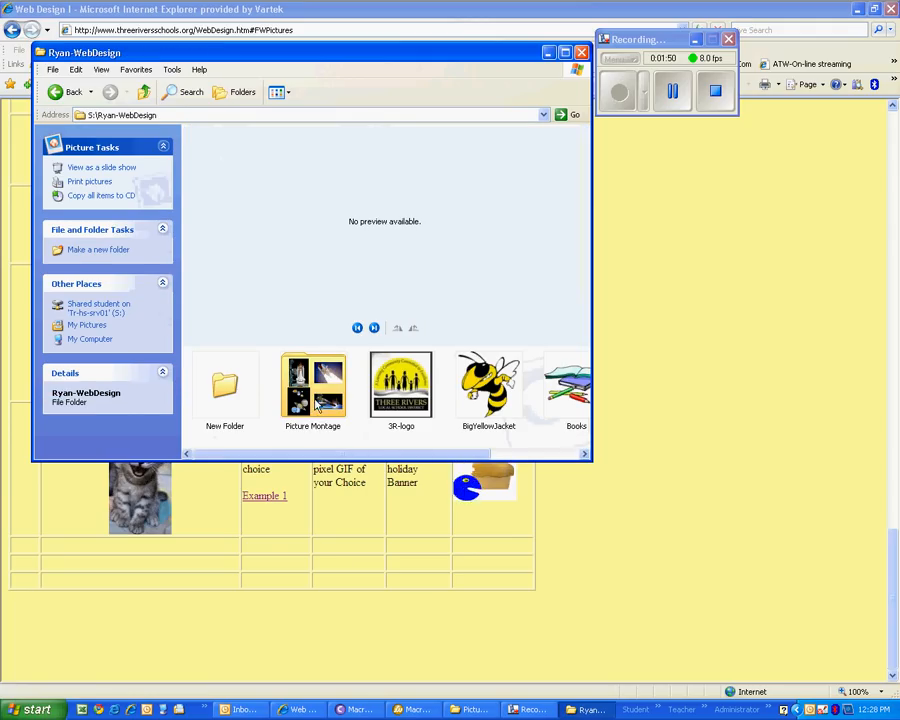
left_click(322, 398)
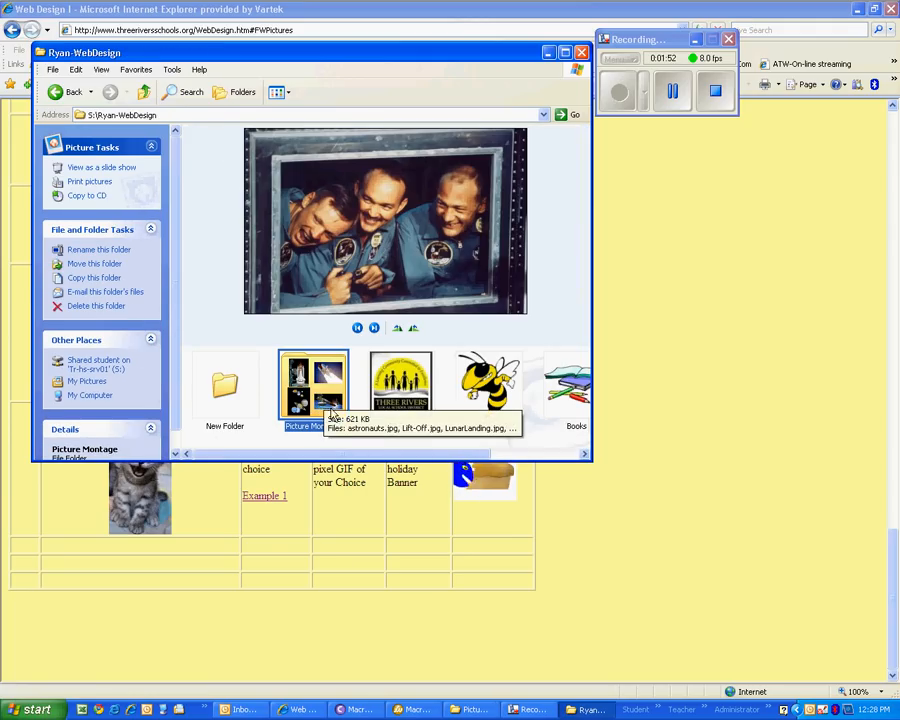
double_click(322, 398)
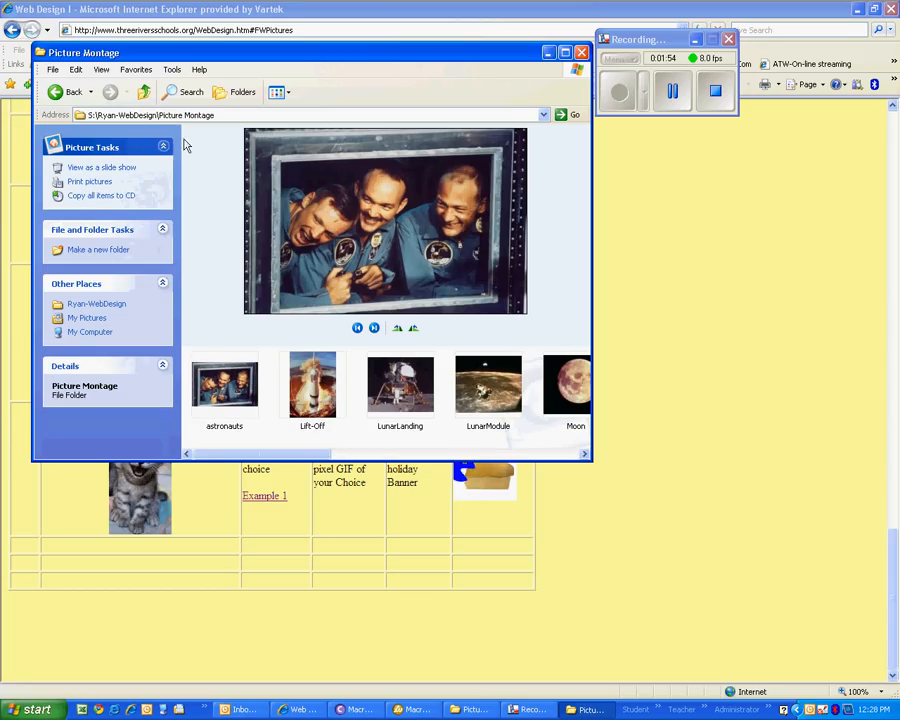
Show the Picture Montage folder as thumbnails, enlarge its window to fit all the pictures, and select NASA_Logo
left_click(102, 70)
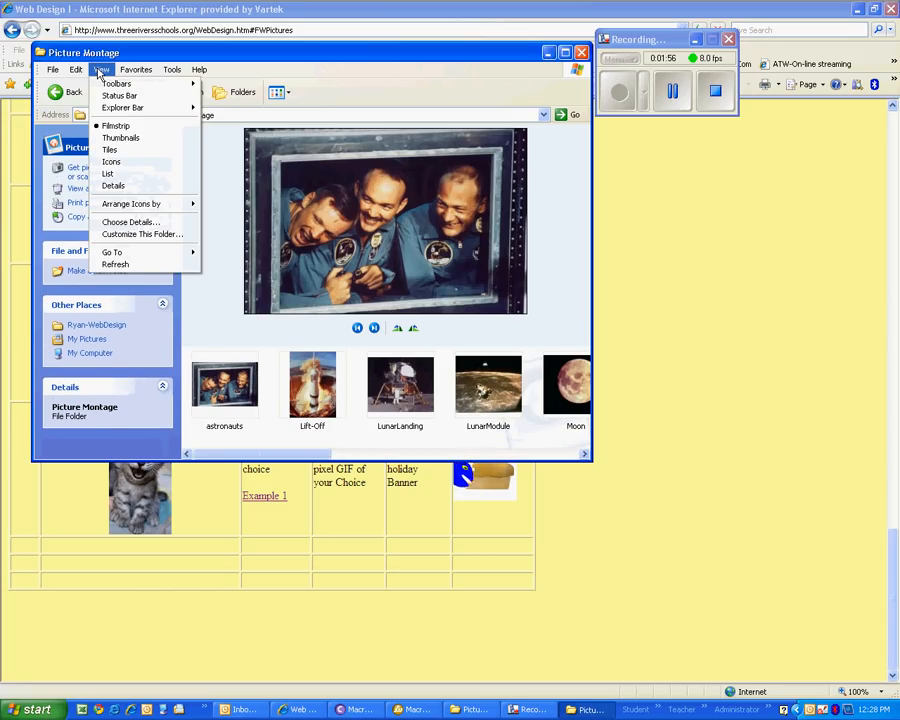
left_click(141, 138)
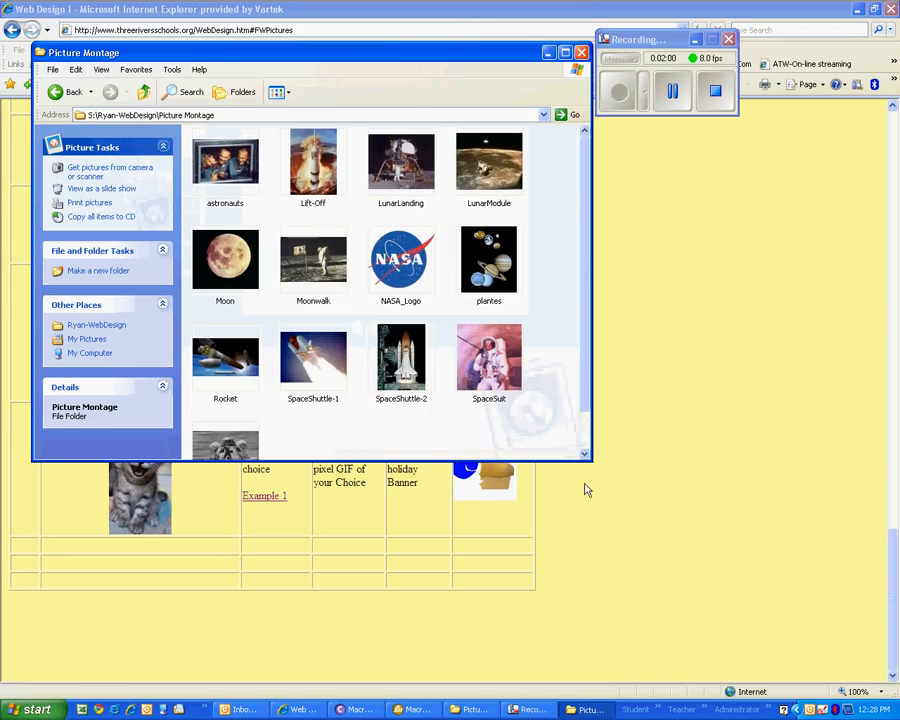
left_click_drag(589, 460, 594, 534)
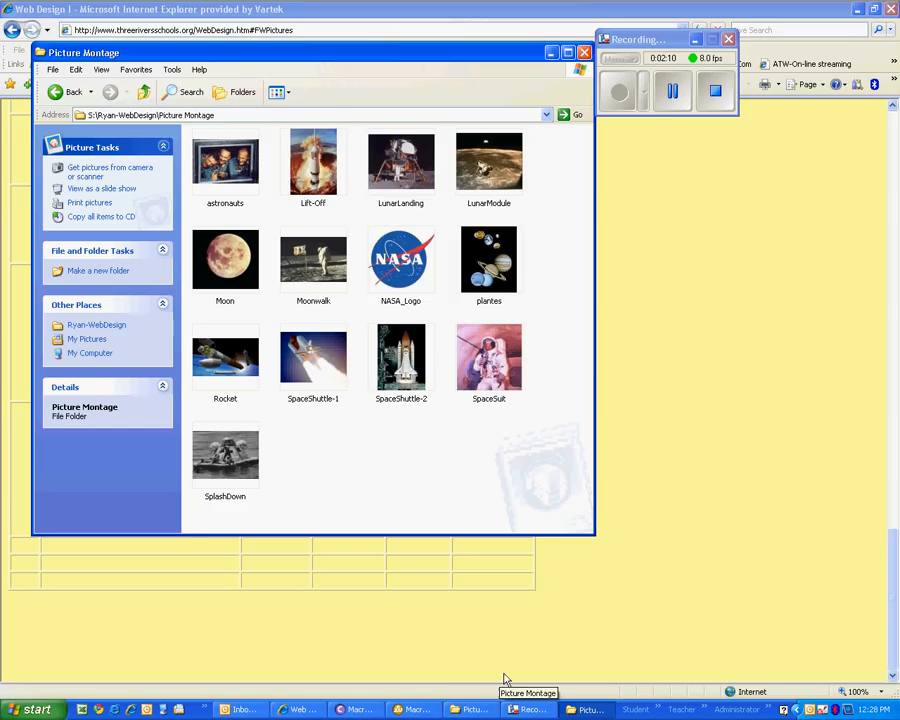
left_click(408, 268)
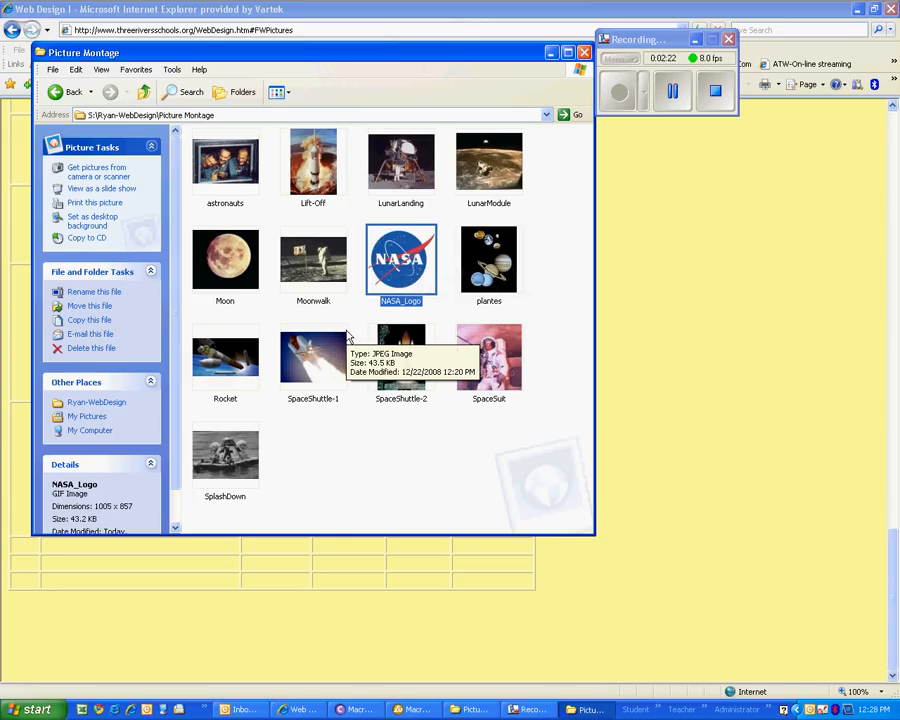
Switch to Macromedia Fireworks 8 and start a new Fireworks file
left_click(414, 709)
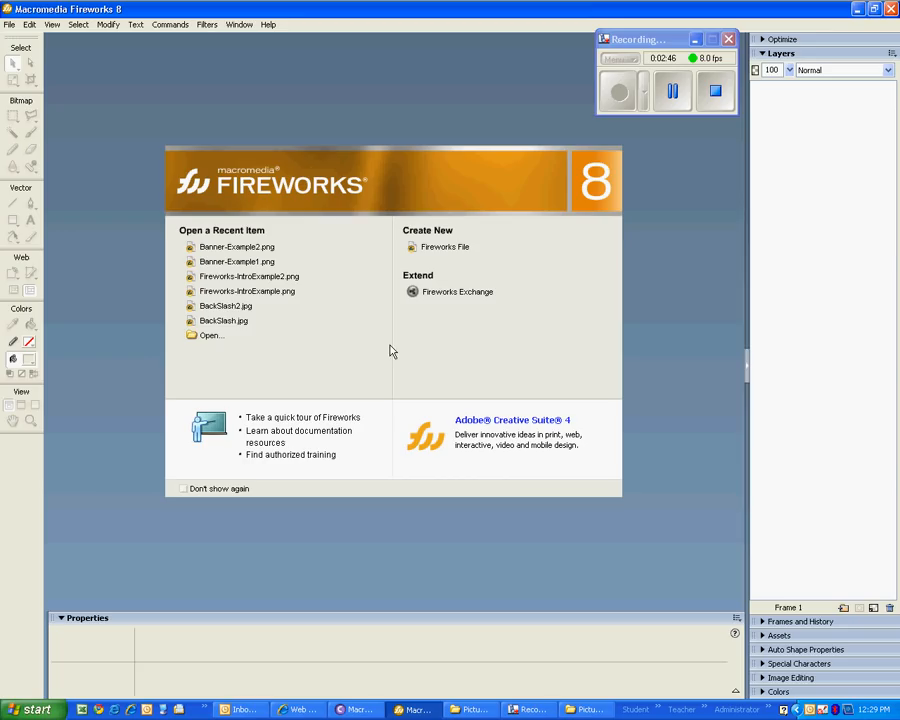
left_click(437, 250)
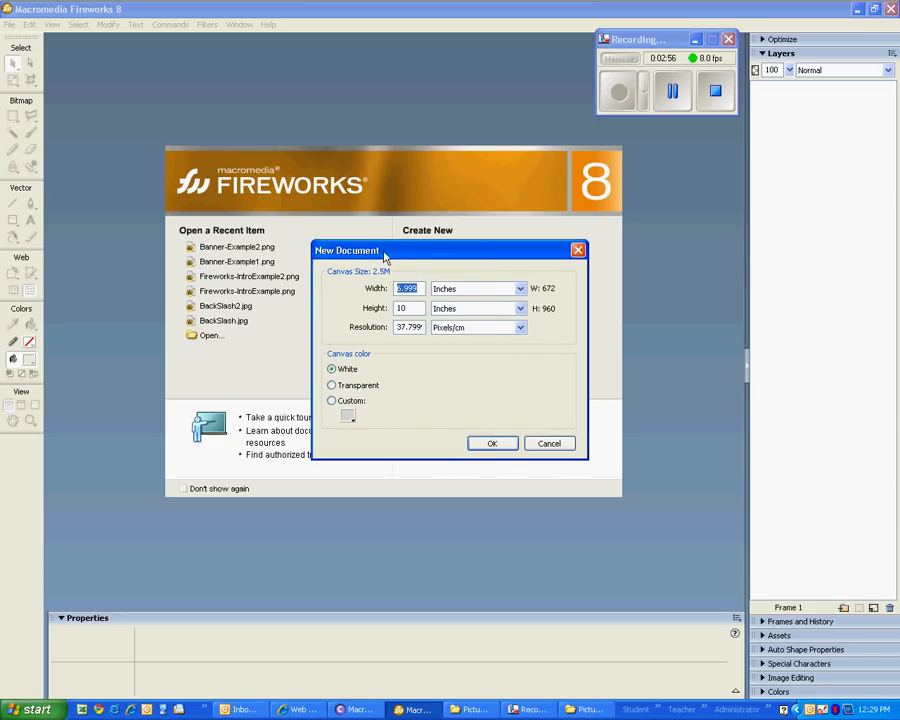
left_click_drag(384, 258, 346, 232)
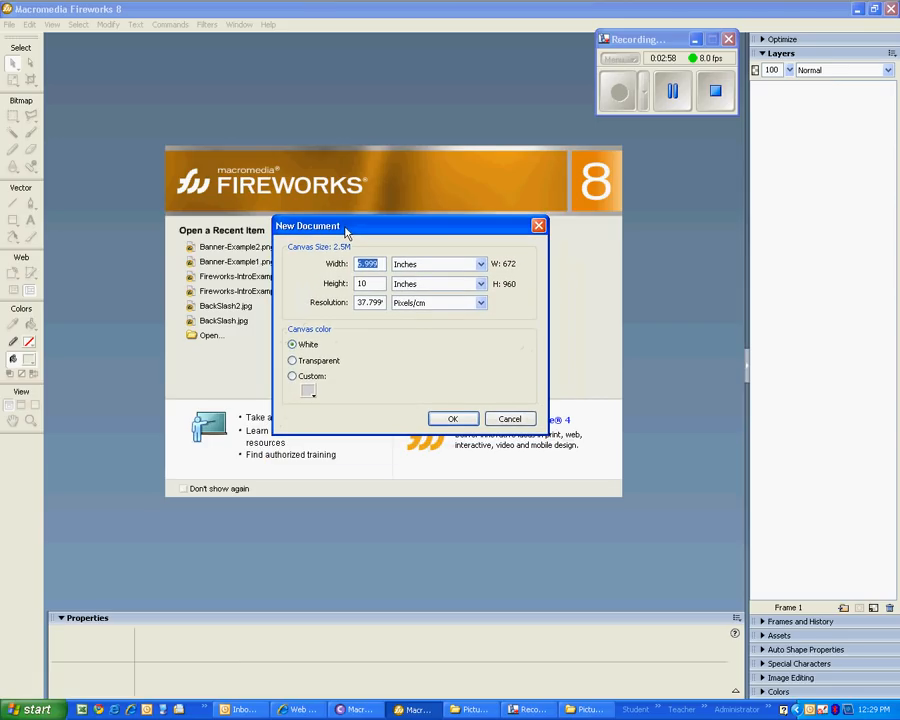
Change the canvas width and height units to pixels, and return both to inches
left_click(482, 265)
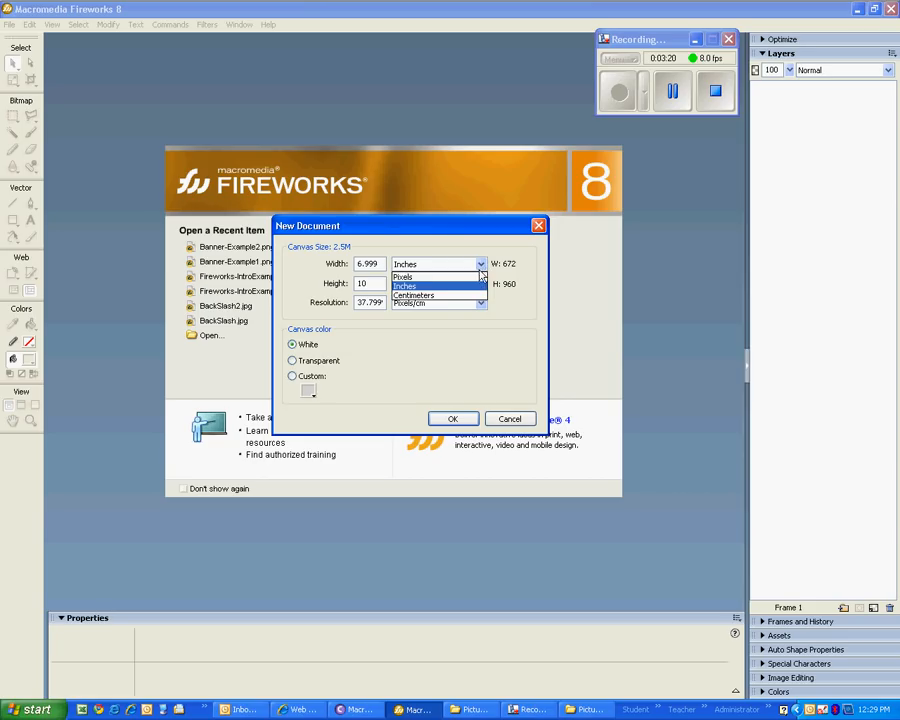
left_click(470, 276)
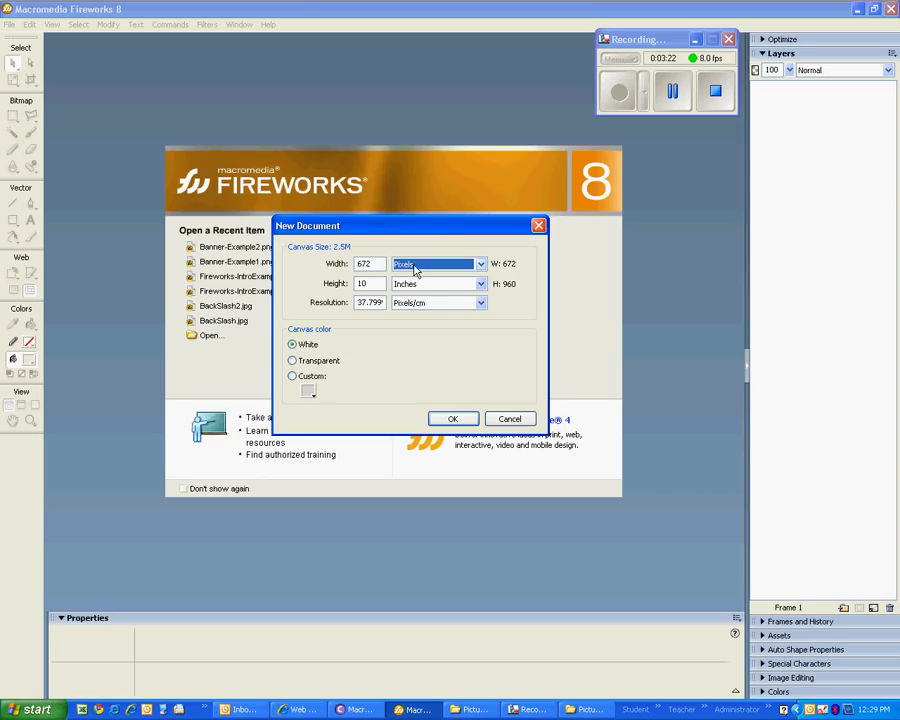
left_click(481, 284)
left_click(466, 297)
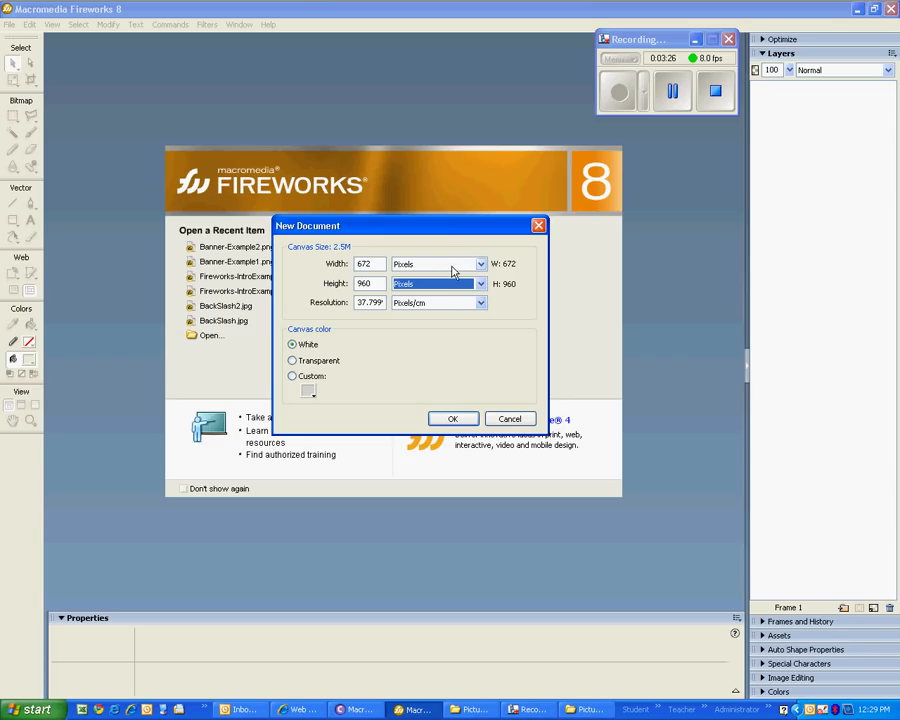
left_click(481, 264)
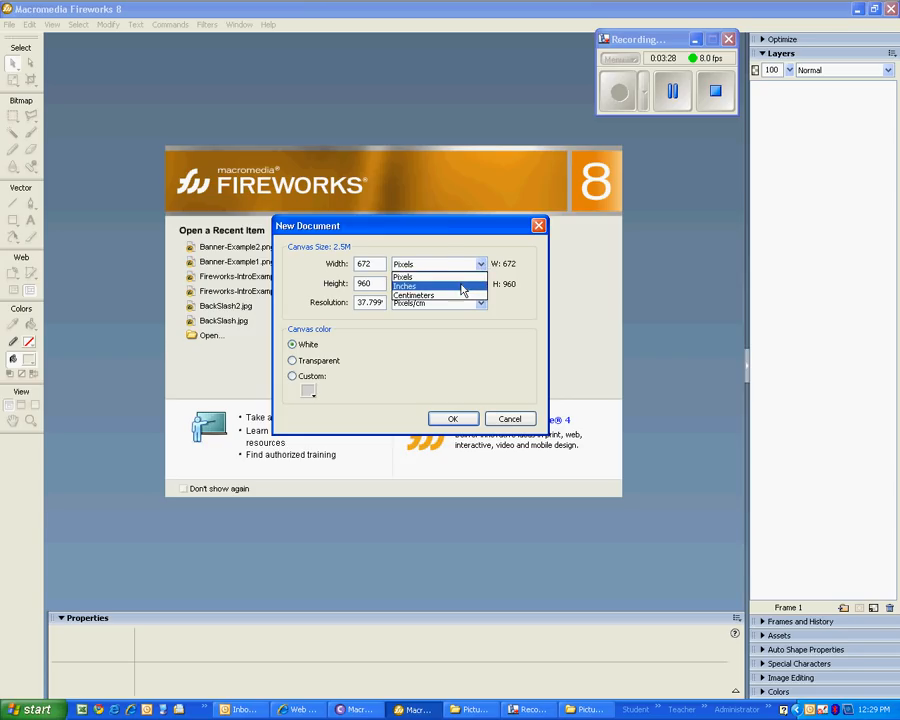
left_click(463, 287)
left_click(470, 285)
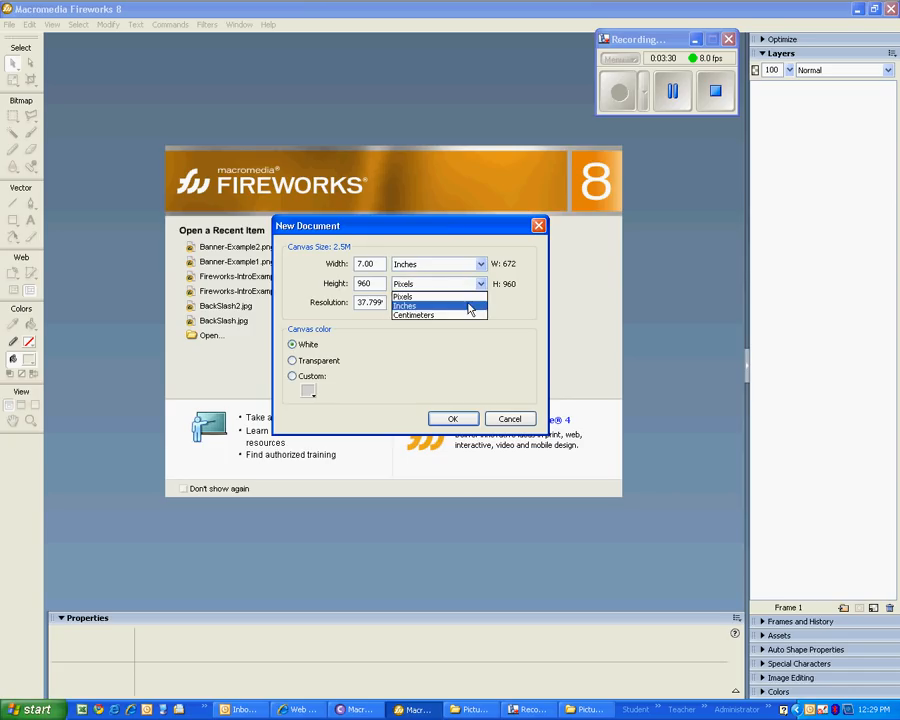
left_click(468, 306)
Set the canvas width to 7.5 inches and create the new document
left_click_drag(379, 263, 343, 263)
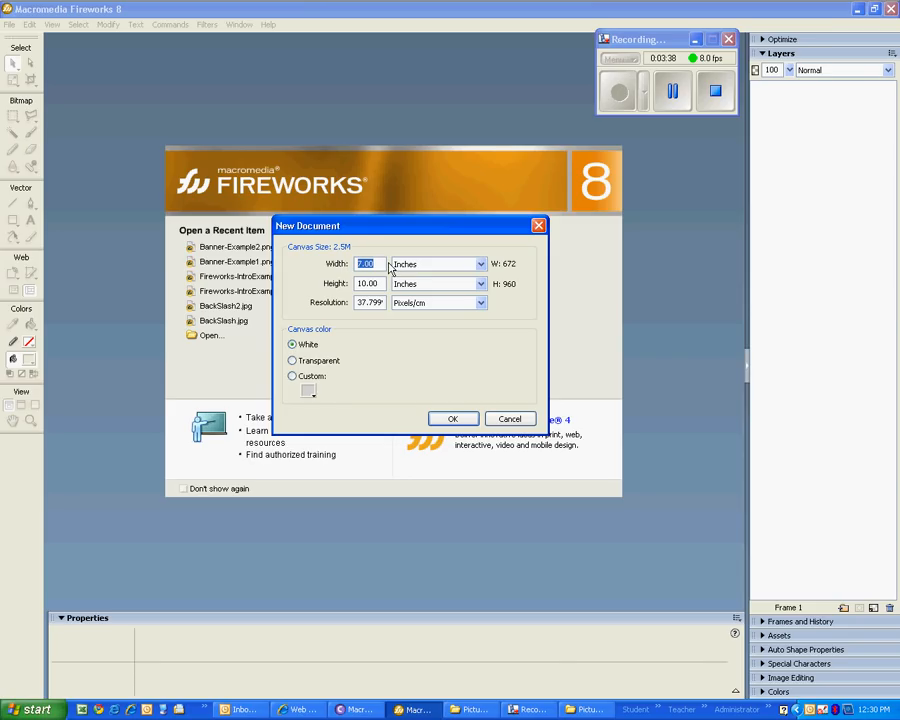
type("7")
left_click_drag(380, 283, 348, 291)
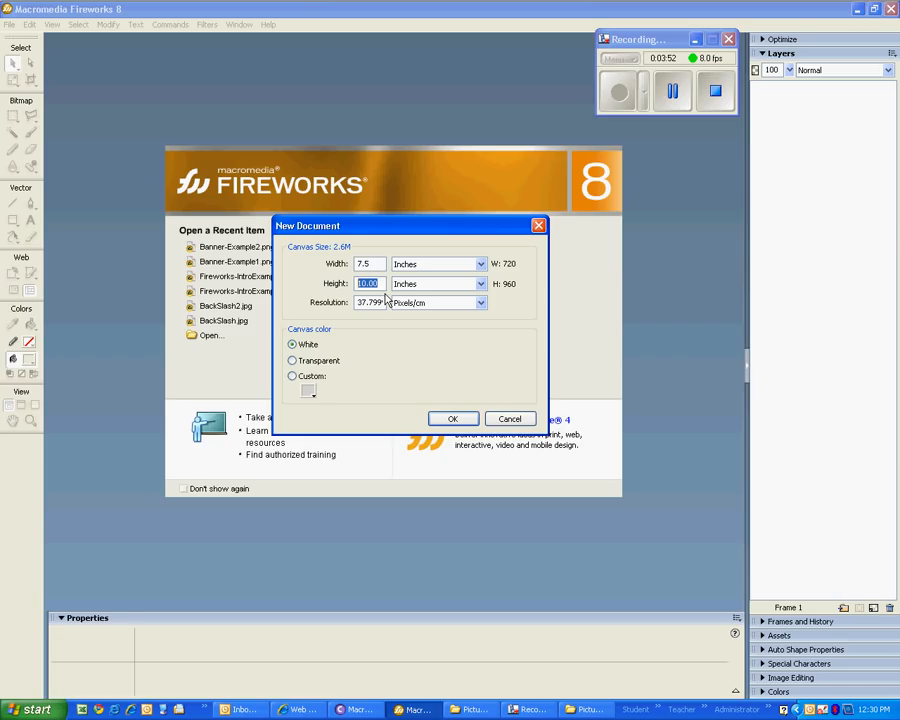
left_click(455, 420)
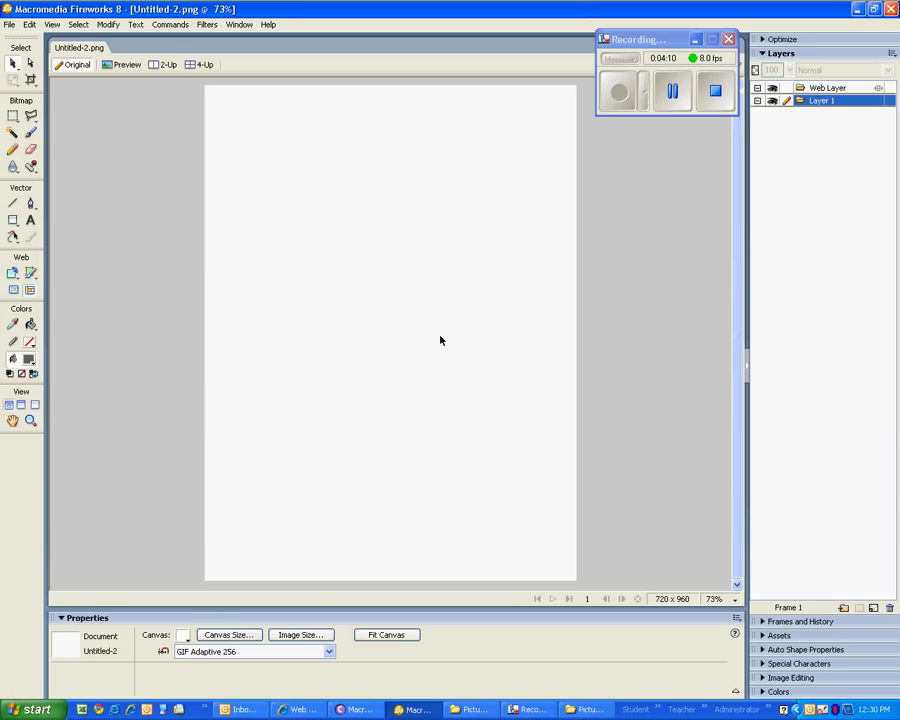
Try the multicolor swatches for the canvas, return to the Grayscale palette, and set the canvas color to light gray
left_click(183, 637)
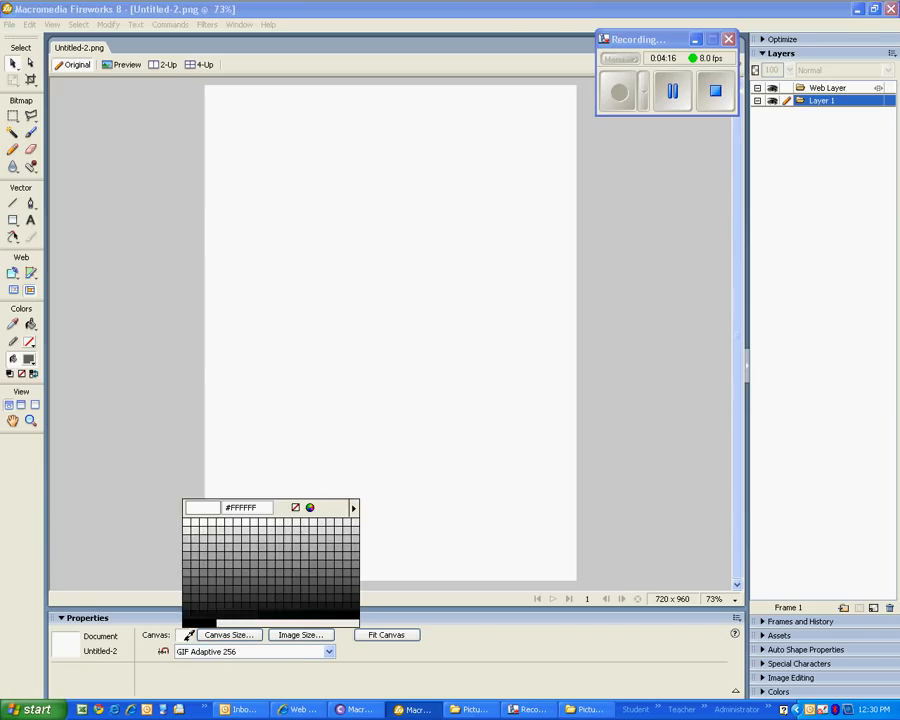
left_click(354, 509)
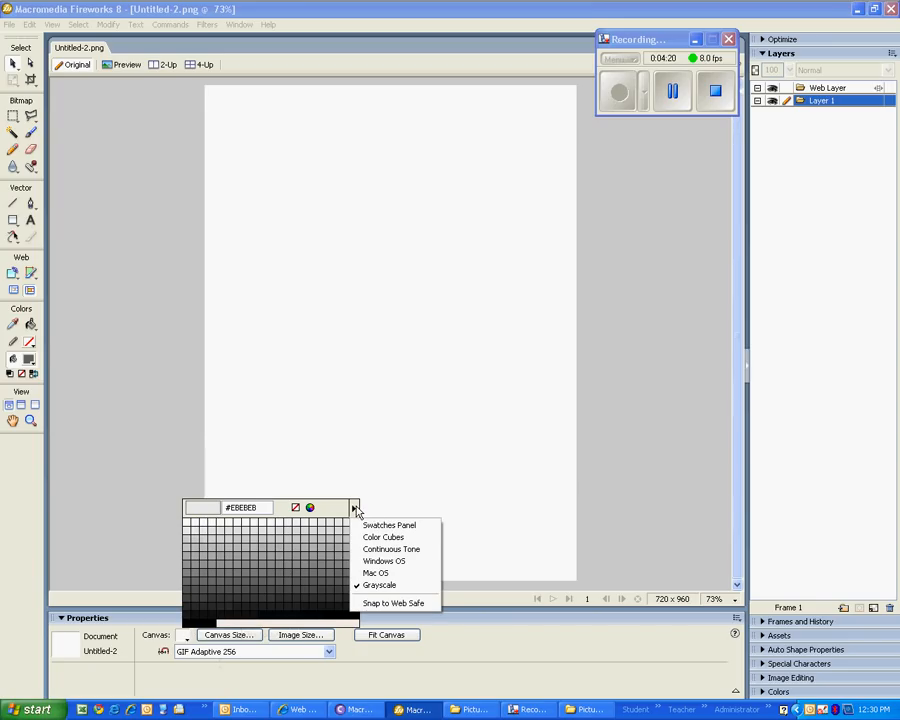
left_click(370, 538)
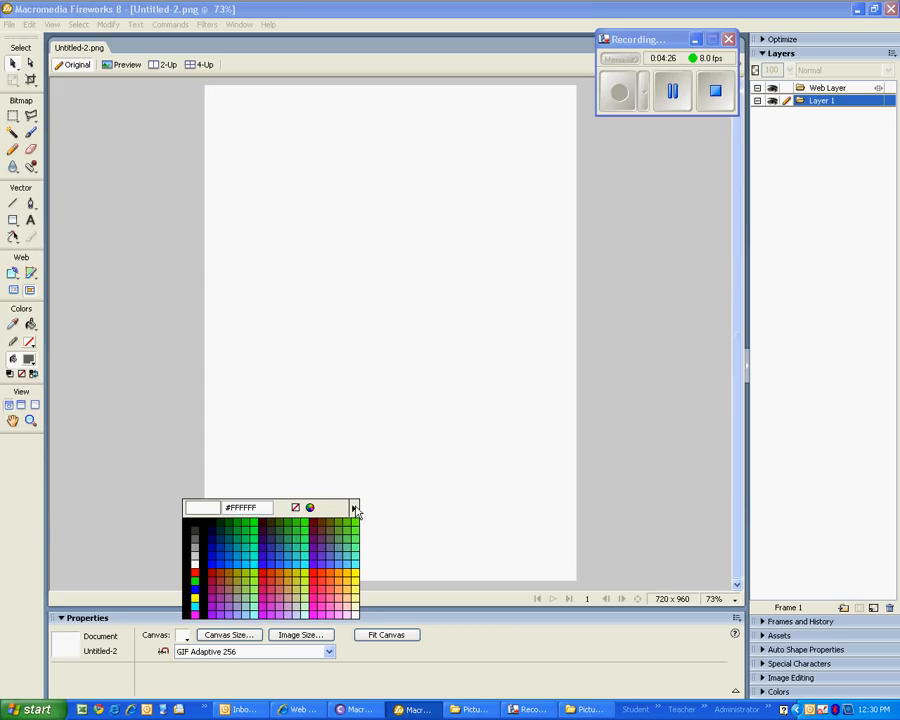
left_click(355, 510)
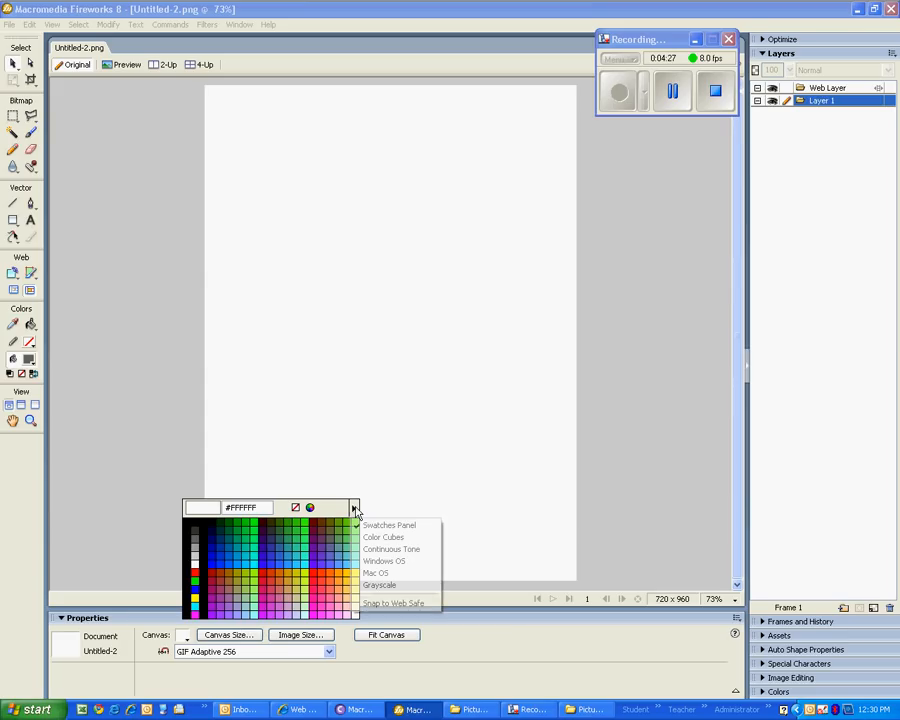
left_click(376, 586)
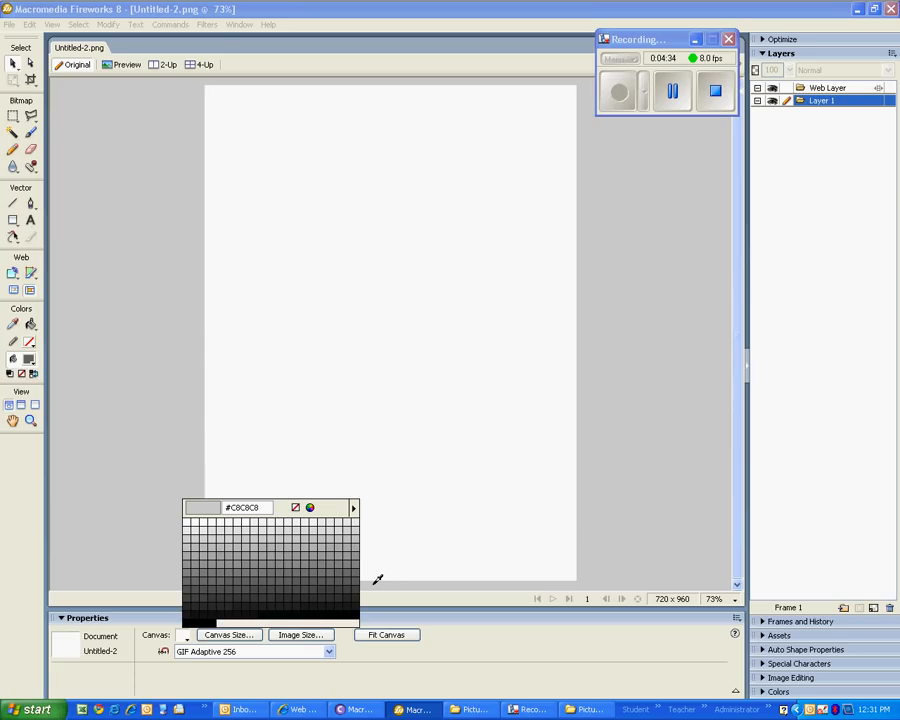
left_click(245, 531)
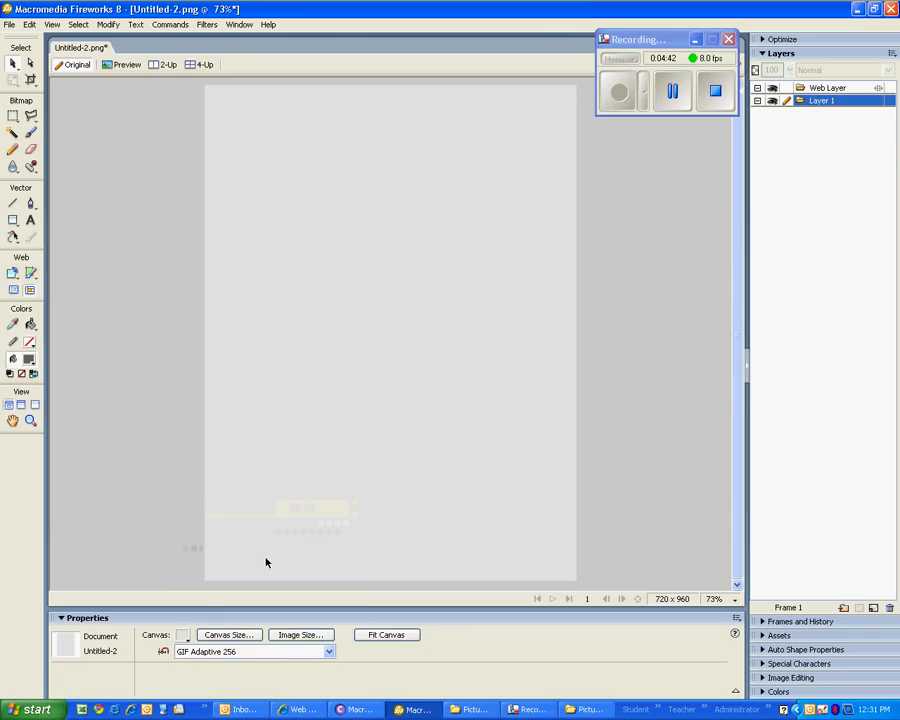
Try a darker gray from the Grayscale palette as the canvas color, and return the canvas to light gray
left_click(186, 636)
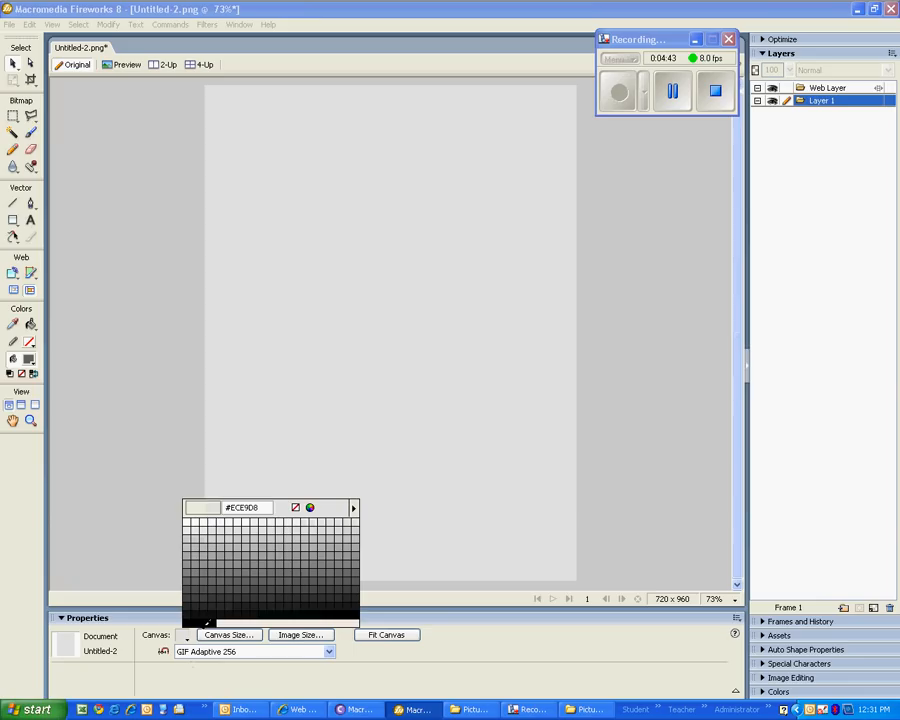
left_click(257, 537)
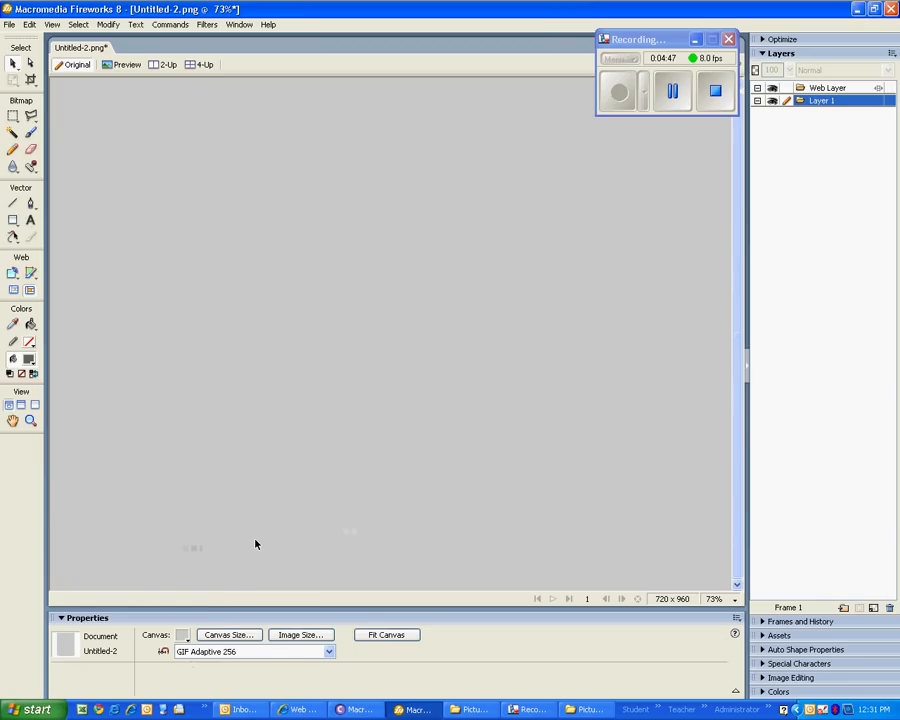
left_click(184, 641)
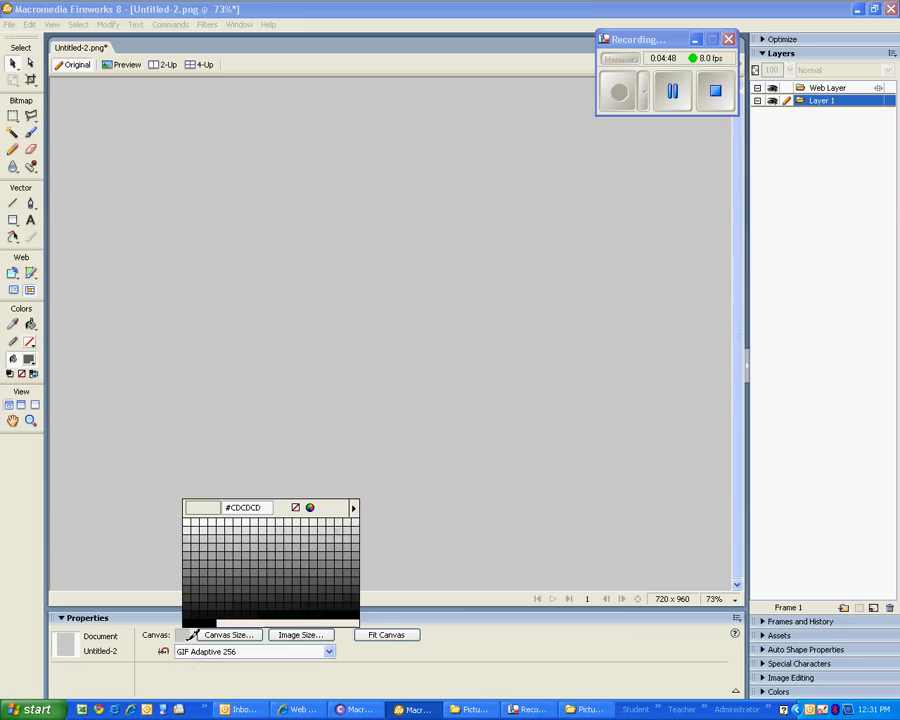
left_click(262, 529)
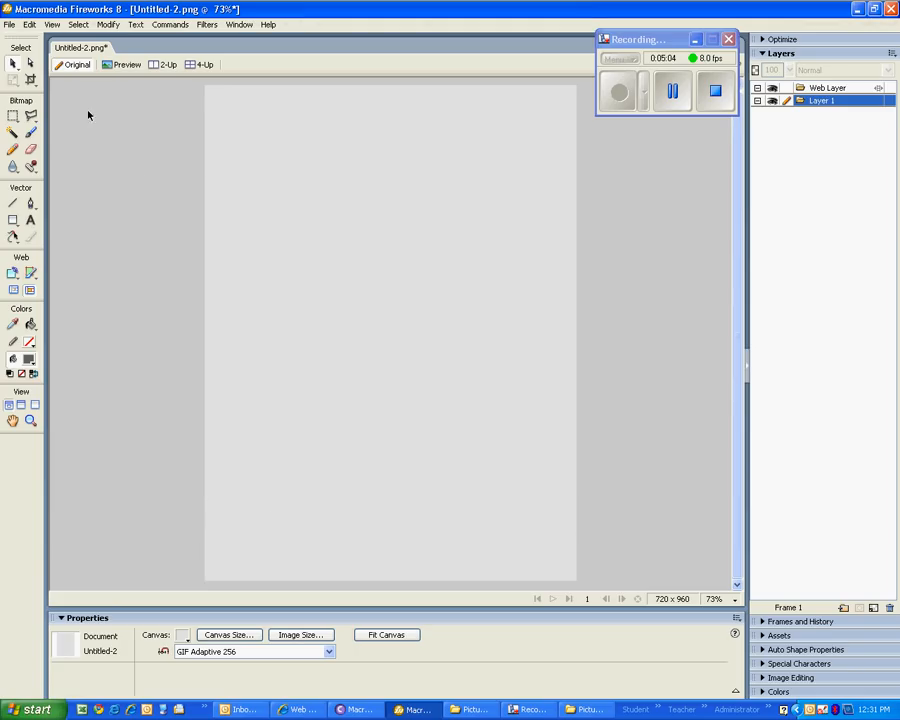
Start importing a picture and browse from the shared student drive (S:) through the web design class folder to the Picture Montage folder
left_click(10, 25)
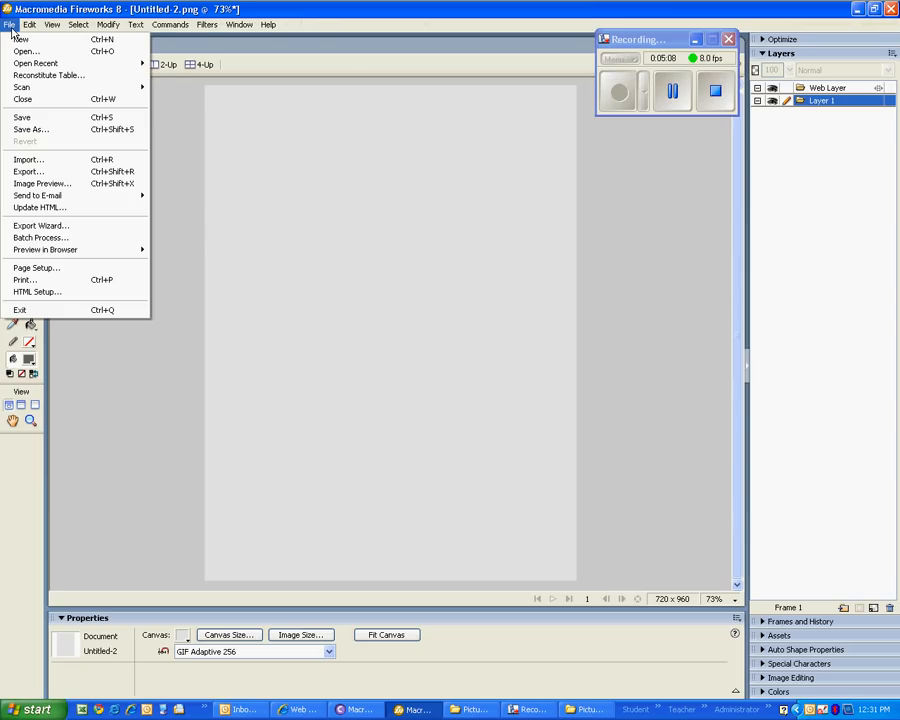
left_click(106, 160)
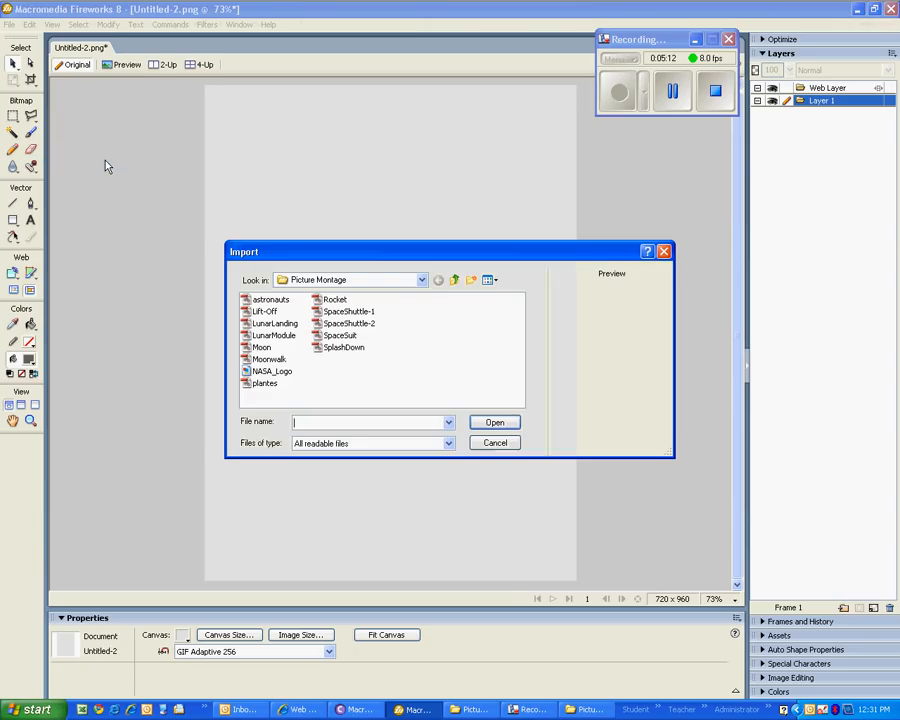
left_click(421, 281)
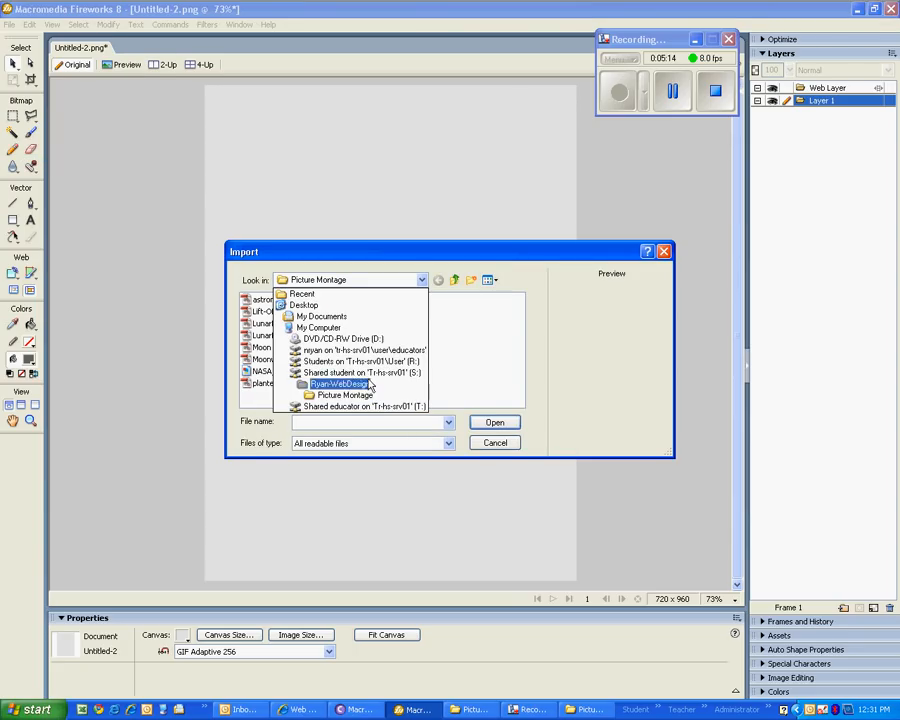
left_click(422, 281)
left_click(423, 282)
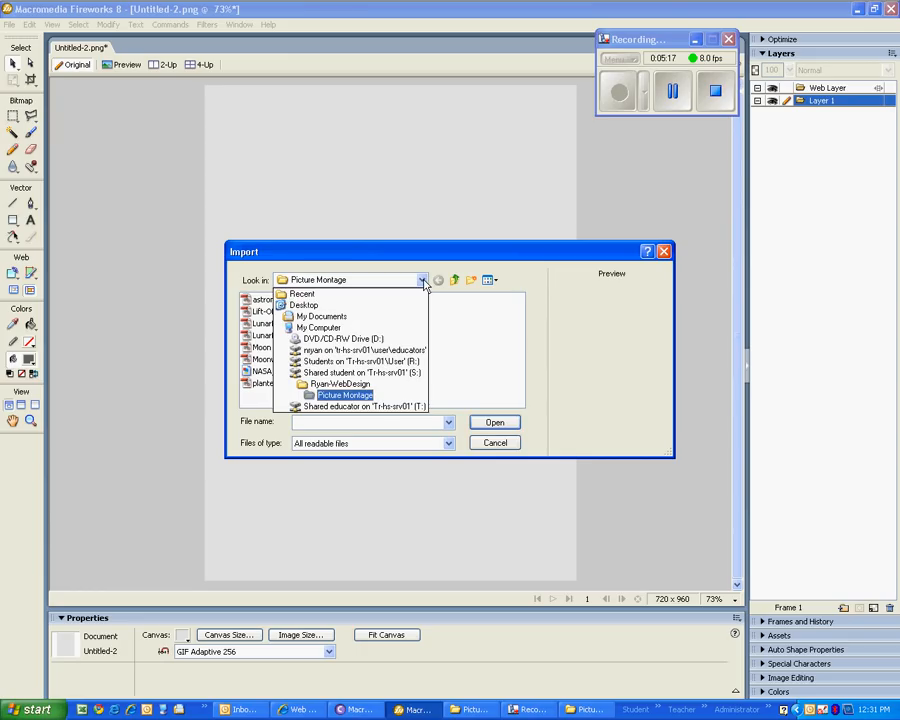
left_click(410, 373)
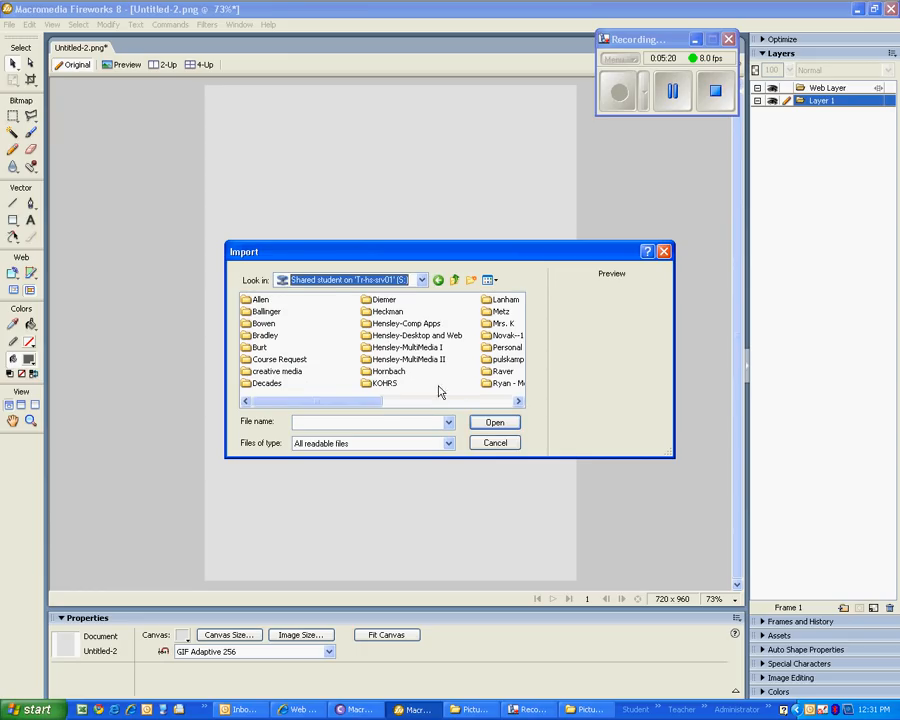
left_click(466, 402)
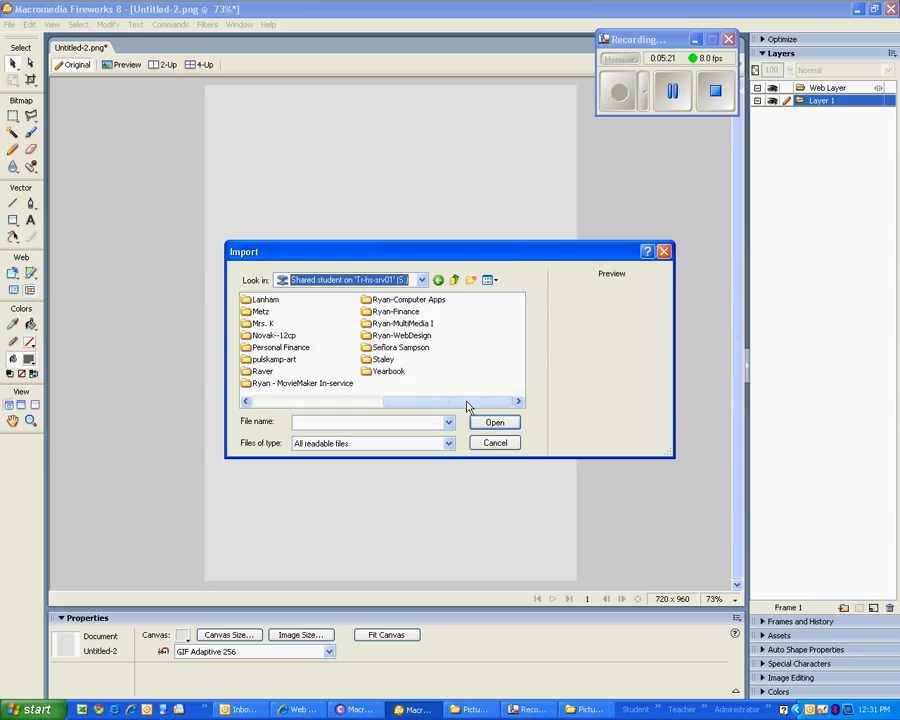
left_click(369, 337)
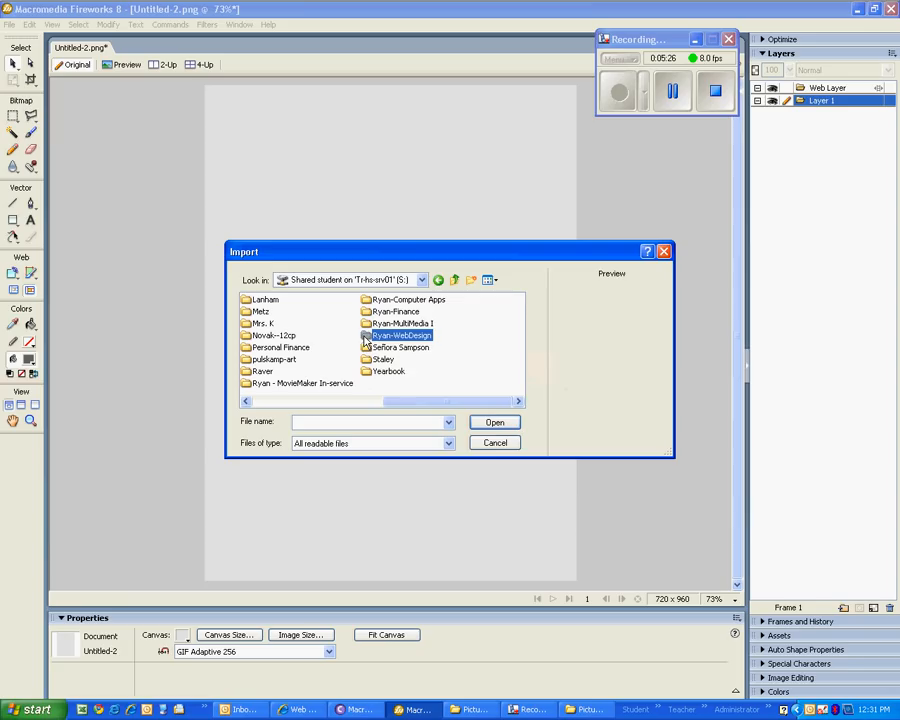
double_click(369, 338)
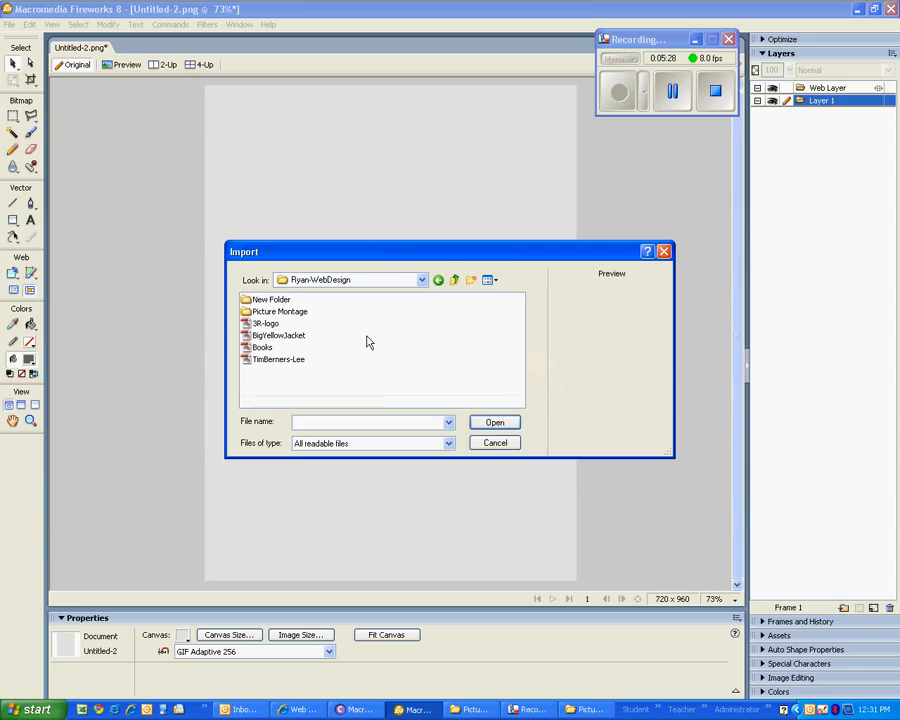
left_click(246, 312)
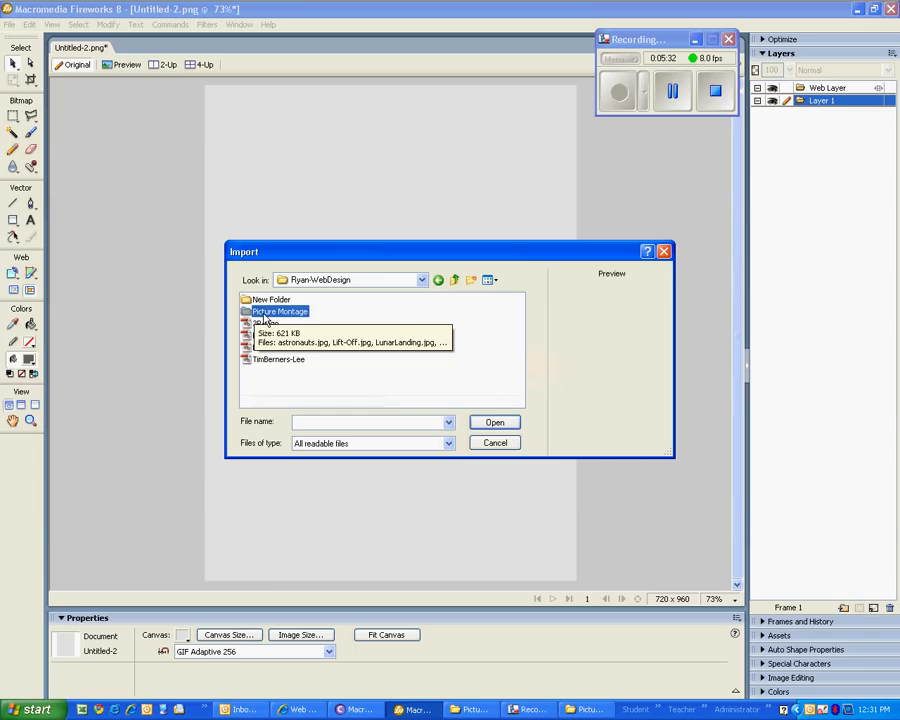
double_click(250, 315)
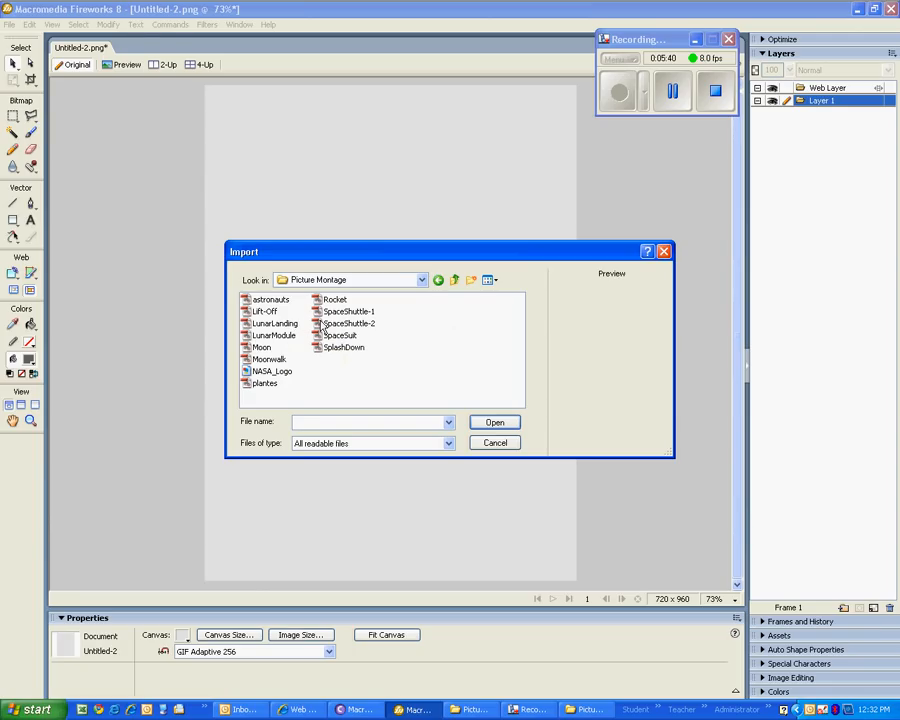
Display the Picture Montage files as thumbnails, and make the Import dialog taller to show more pictures
left_click(497, 283)
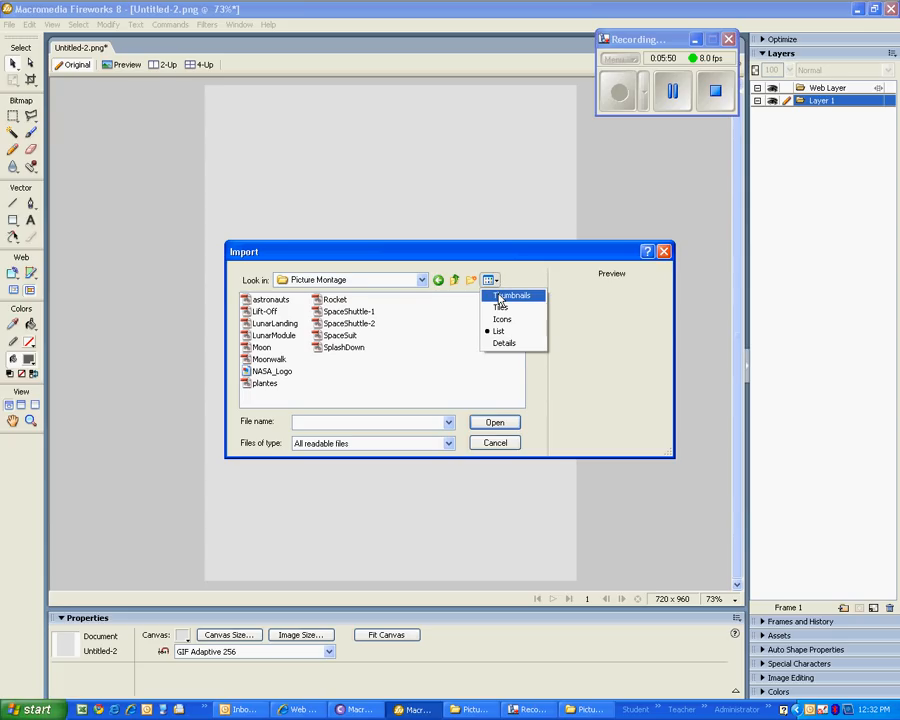
left_click(500, 299)
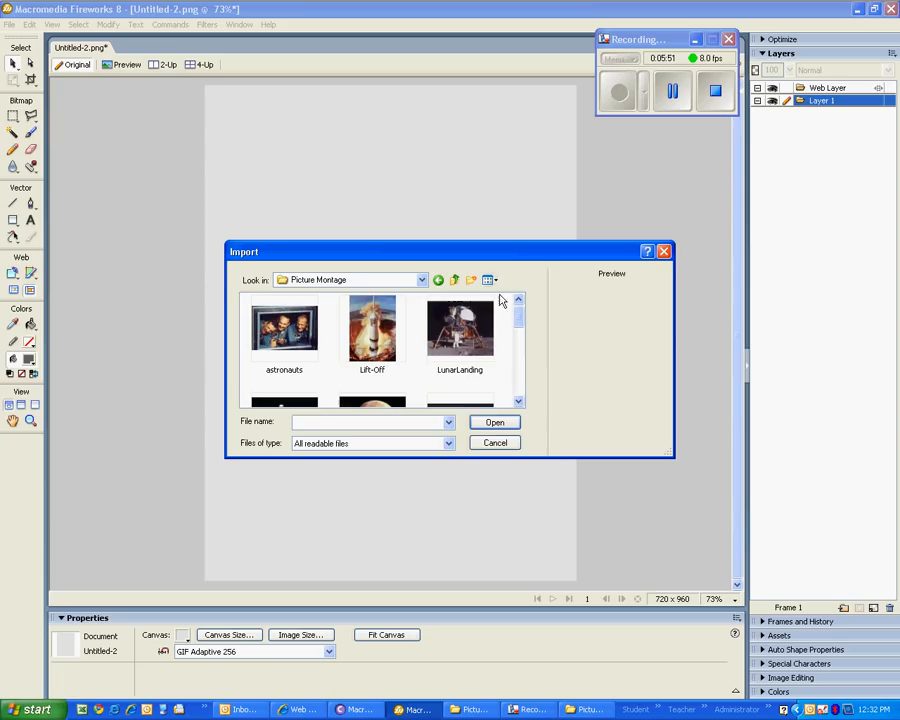
left_click(519, 402)
left_click(519, 402)
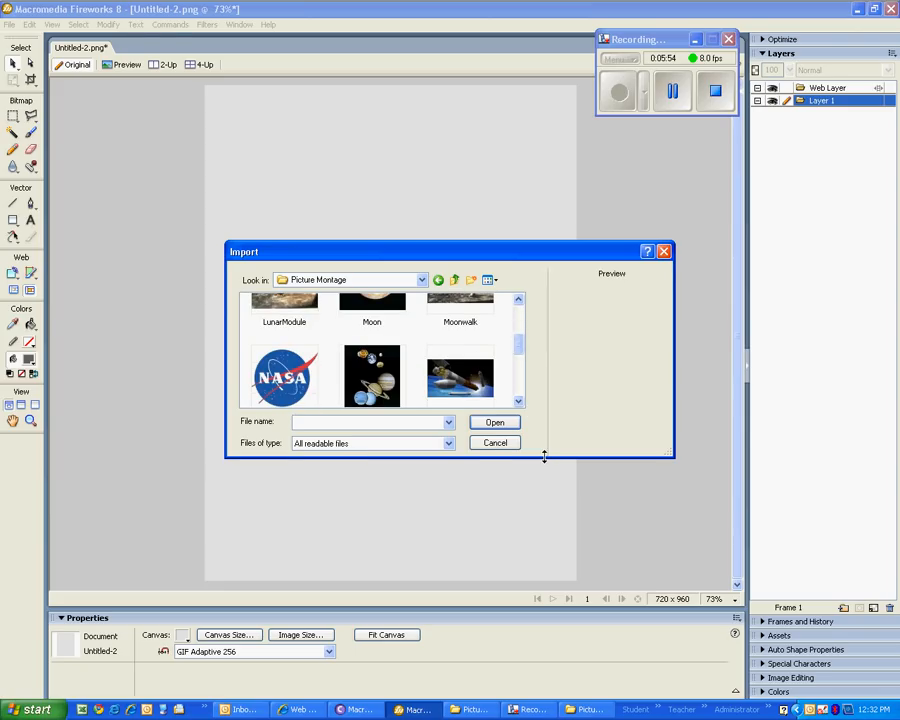
left_click_drag(541, 457, 538, 568)
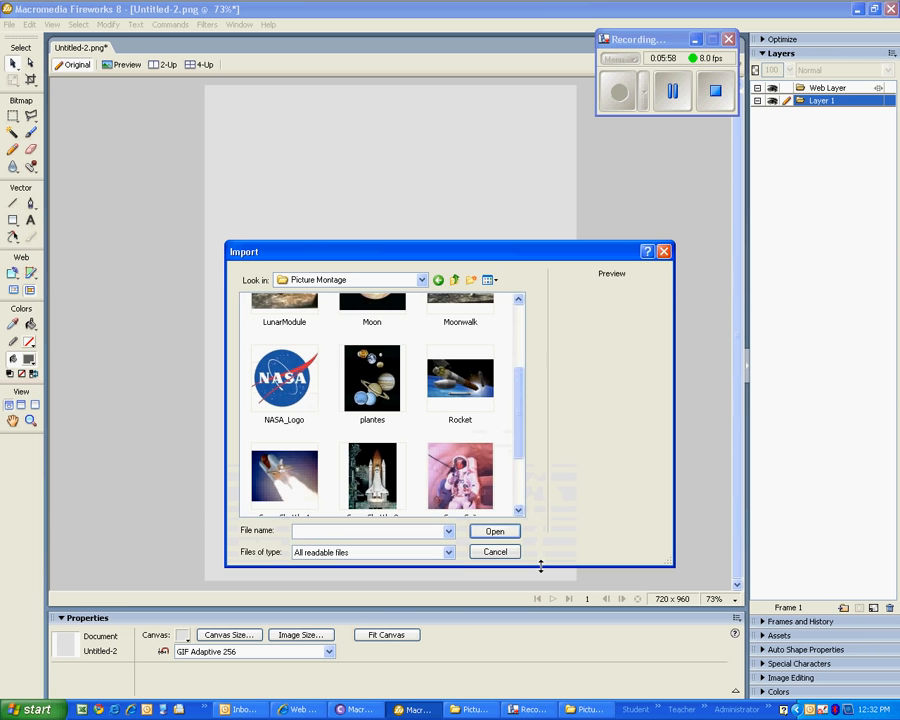
left_click_drag(418, 251, 386, 165)
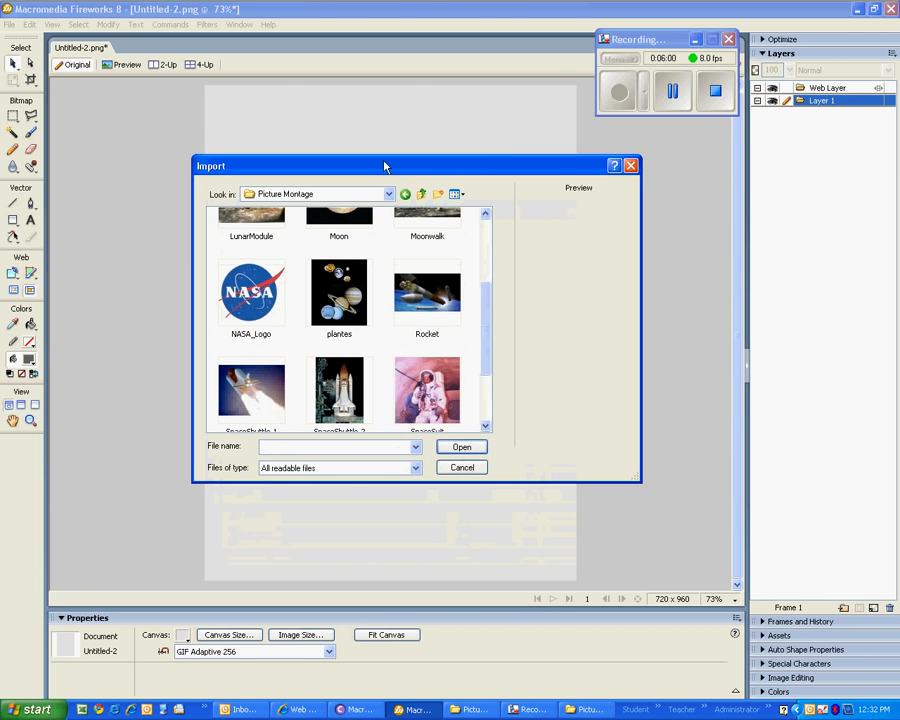
left_click_drag(489, 308, 374, 304)
Import NASA_Logo at its original size with its corner at about X 183, Y 265, and delete it from the canvas
left_click(253, 316)
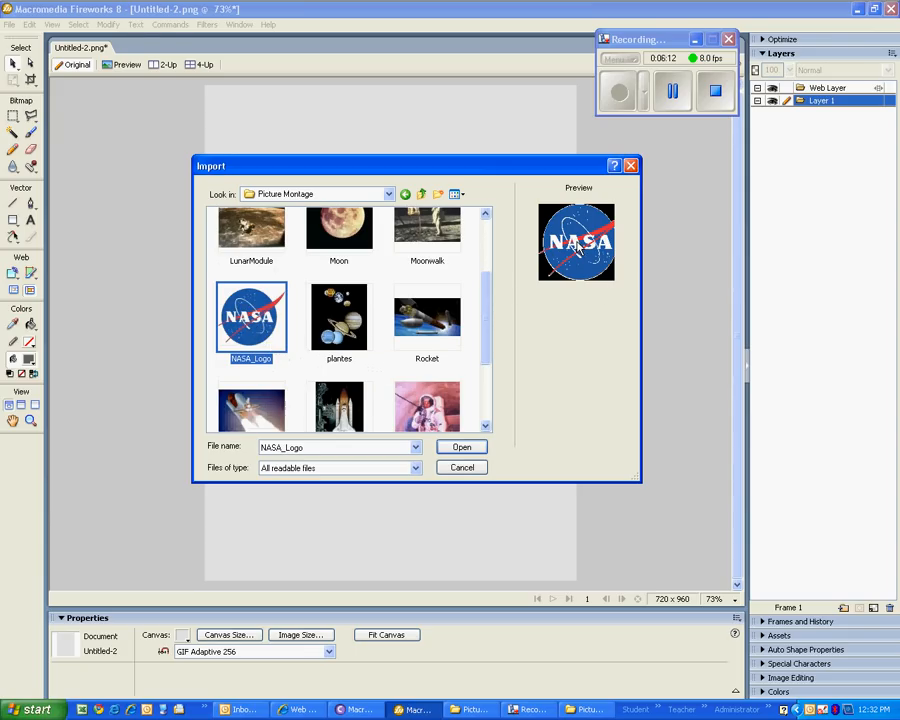
left_click(463, 450)
left_click(461, 451)
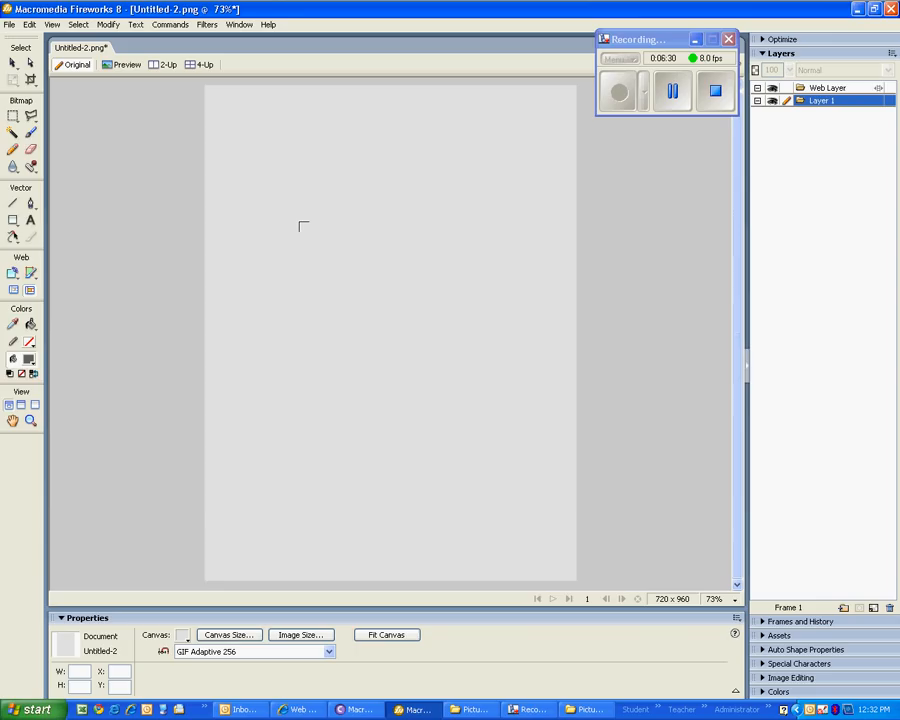
left_click(300, 222)
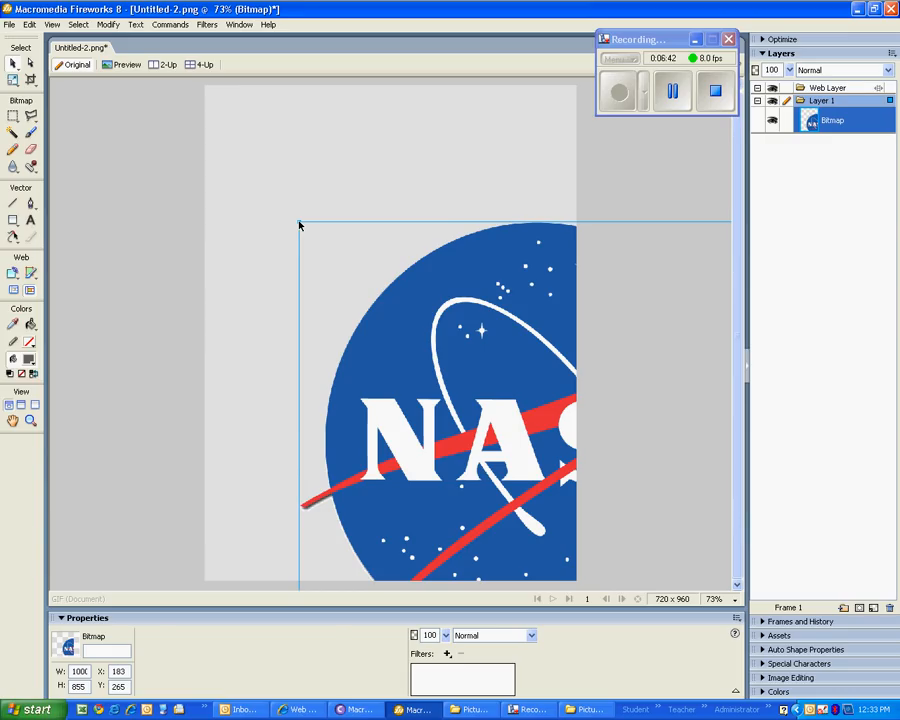
key("Delete")
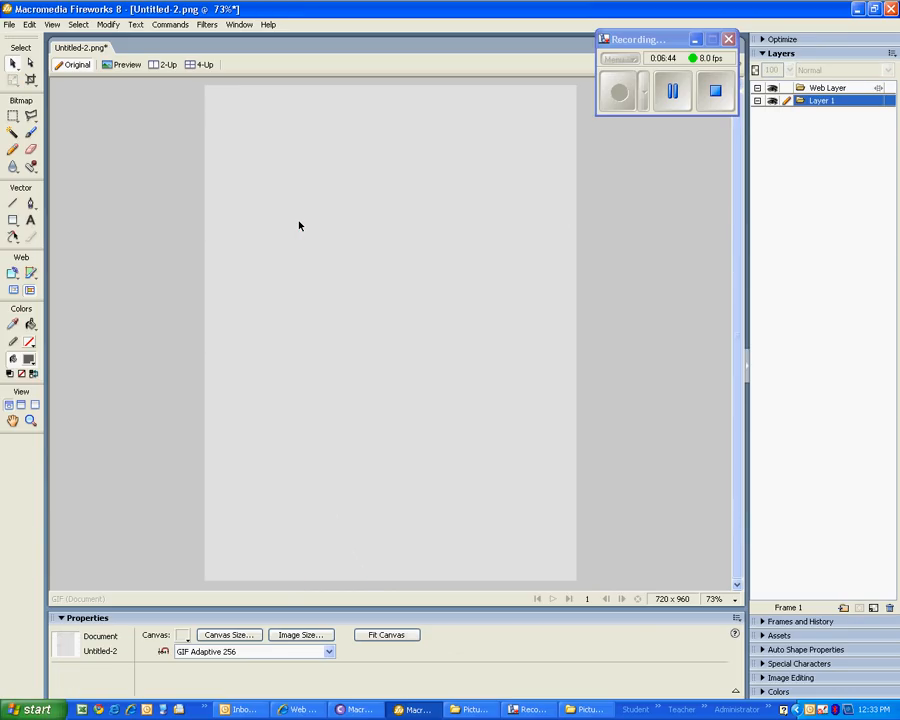
Import NASA_Logo and place it scaled down to about 282 by 241 pixels in the upper half of the canvas
left_click(9, 24)
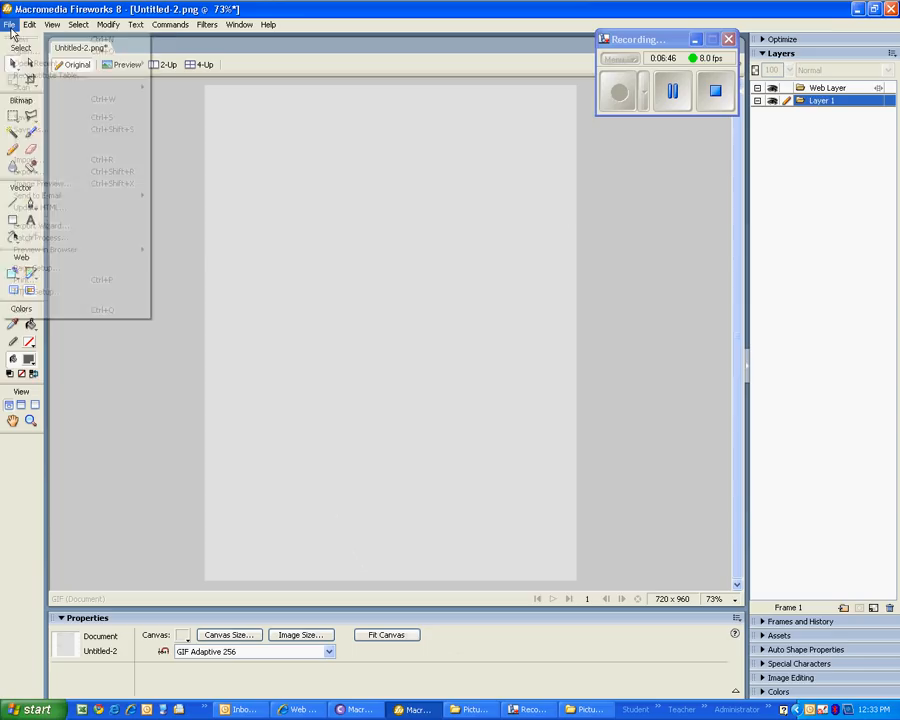
left_click(43, 162)
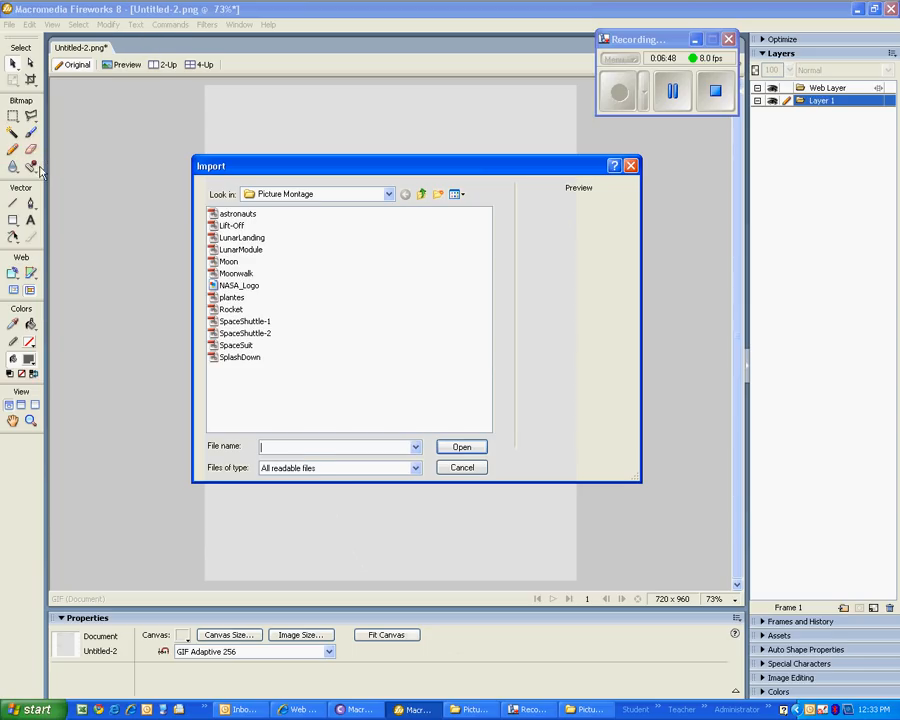
left_click(226, 287)
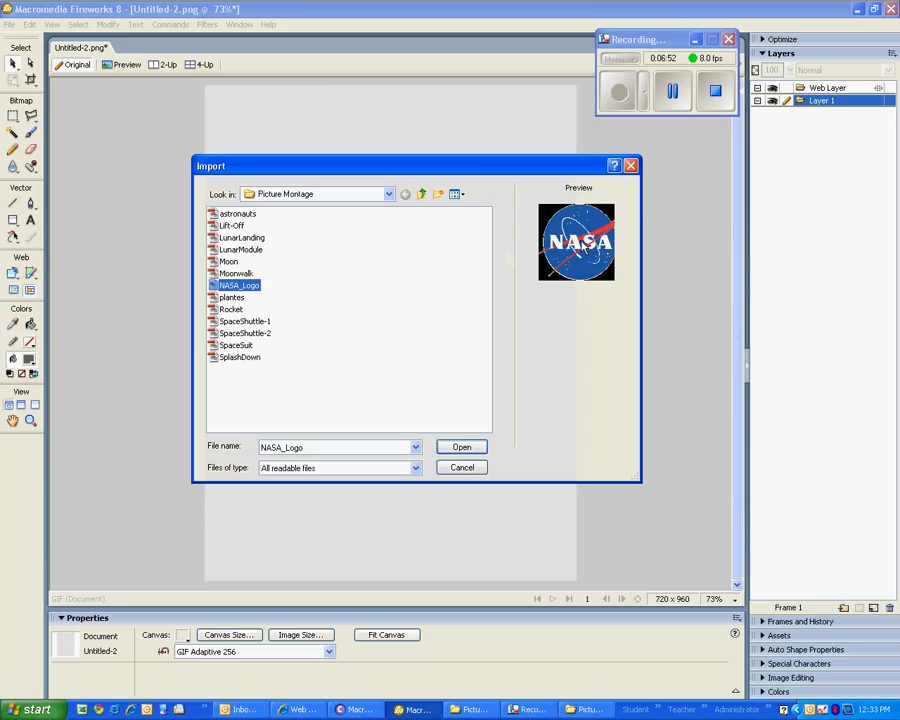
left_click(461, 446)
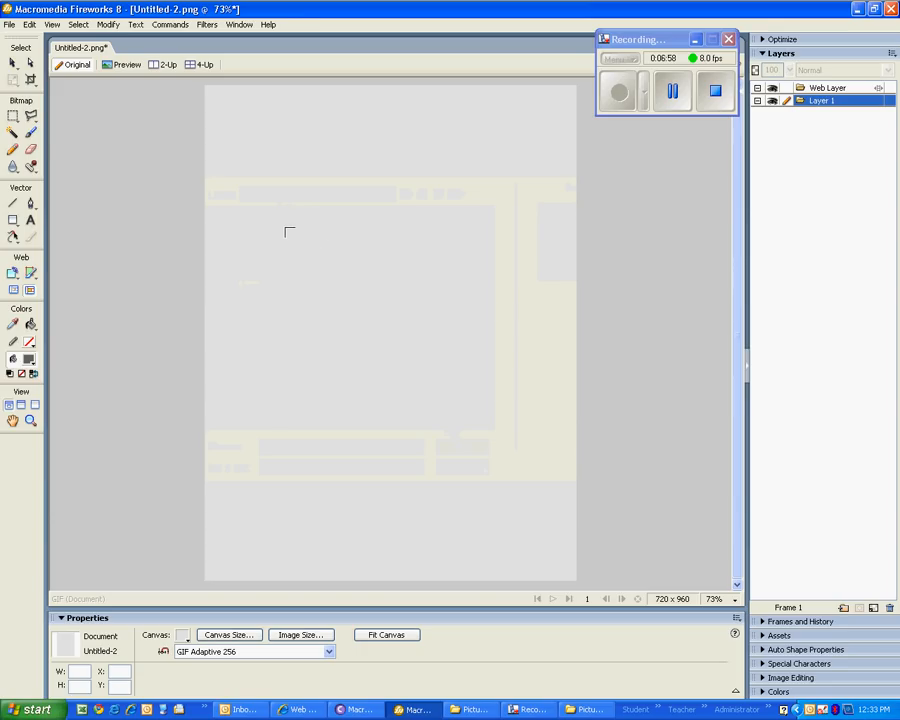
left_click_drag(288, 232, 422, 351)
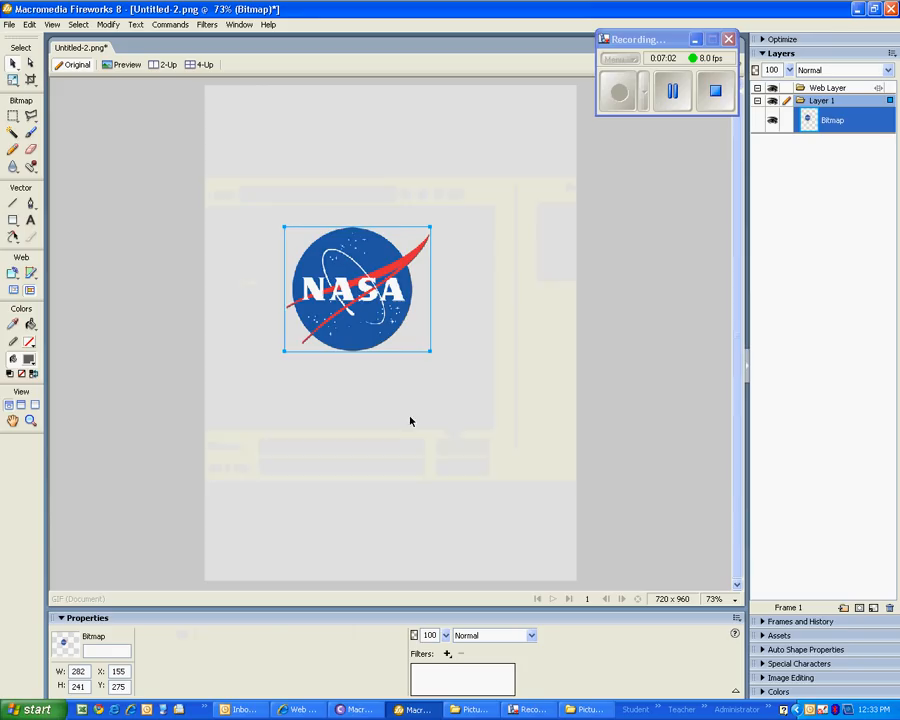
Shrink the NASA logo to about 257 by 219 pixels and center it horizontally at about X 231, Y 322
left_click_drag(367, 311, 399, 340)
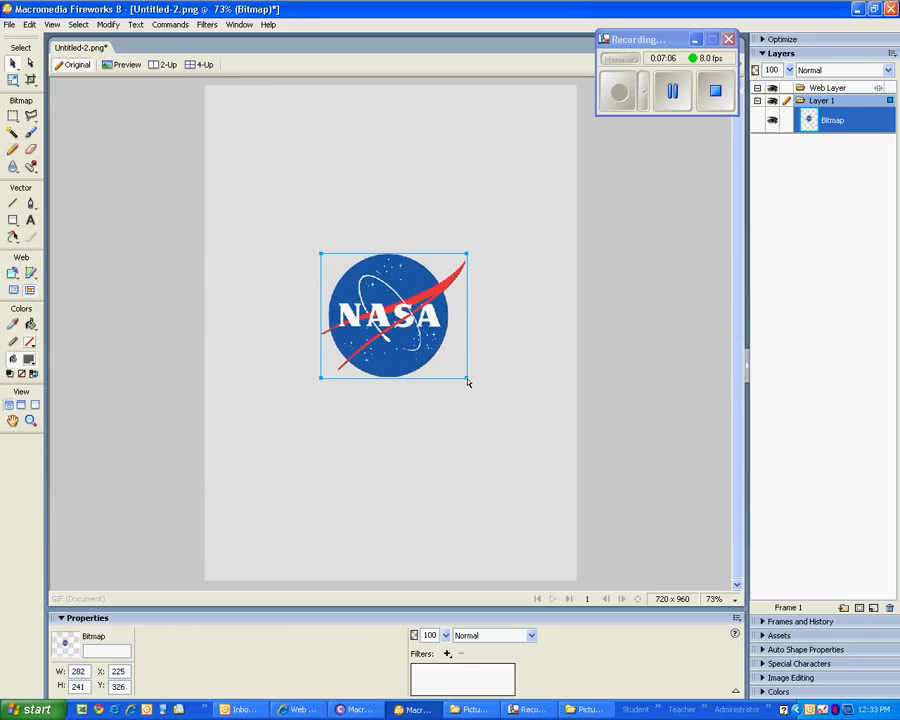
left_click_drag(467, 382, 454, 367)
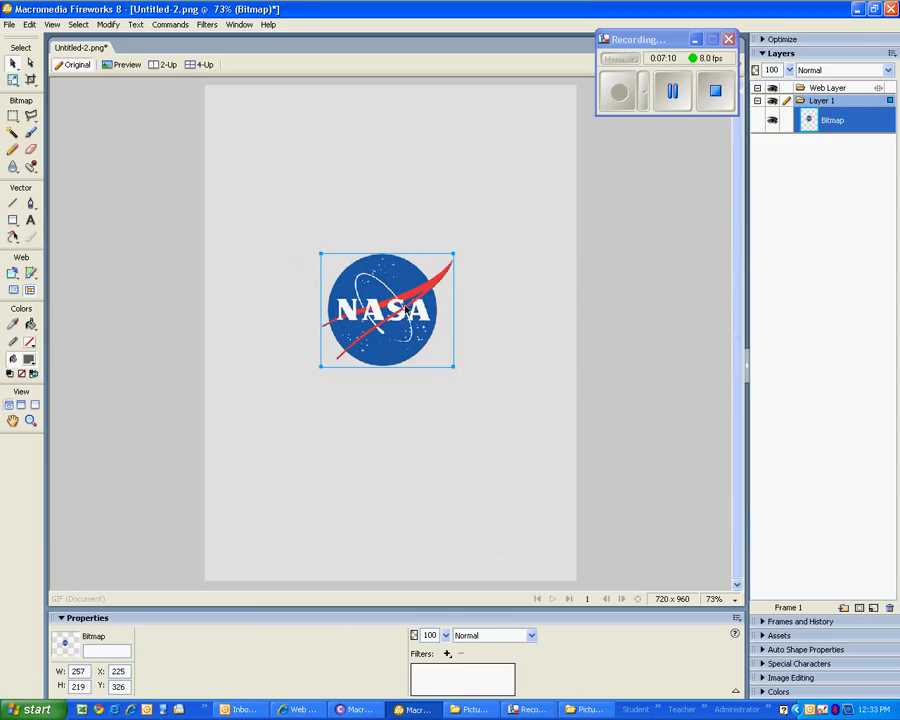
mouse_move(412, 312)
left_mouse_down()
mouse_move(417, 326)
mouse_move(418, 308)
left_mouse_up()
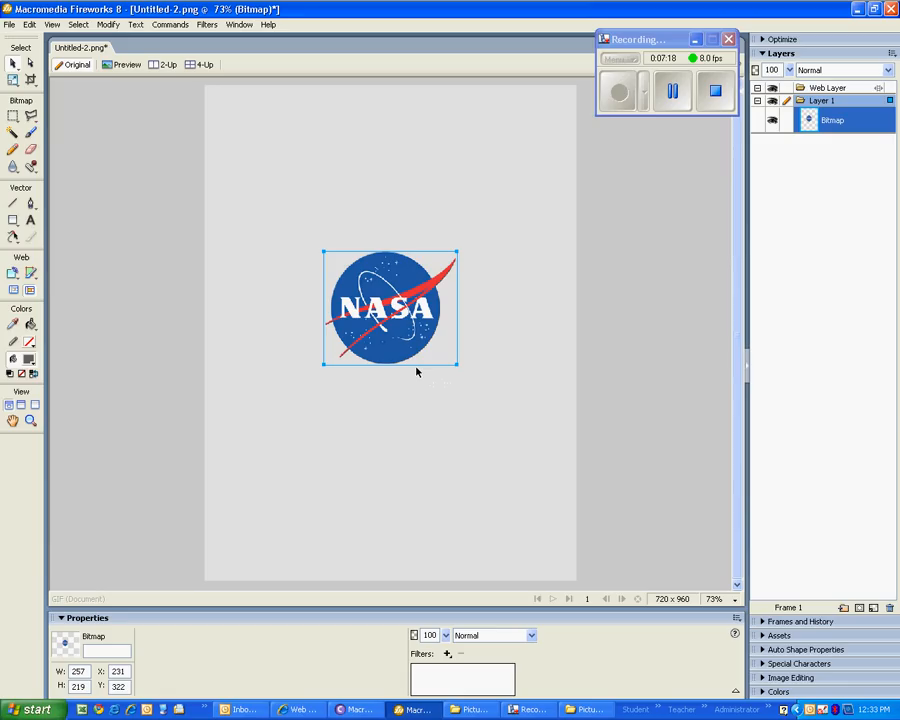
Import the Moon picture at its original size with its corner at about X 354, Y 120
left_click(9, 24)
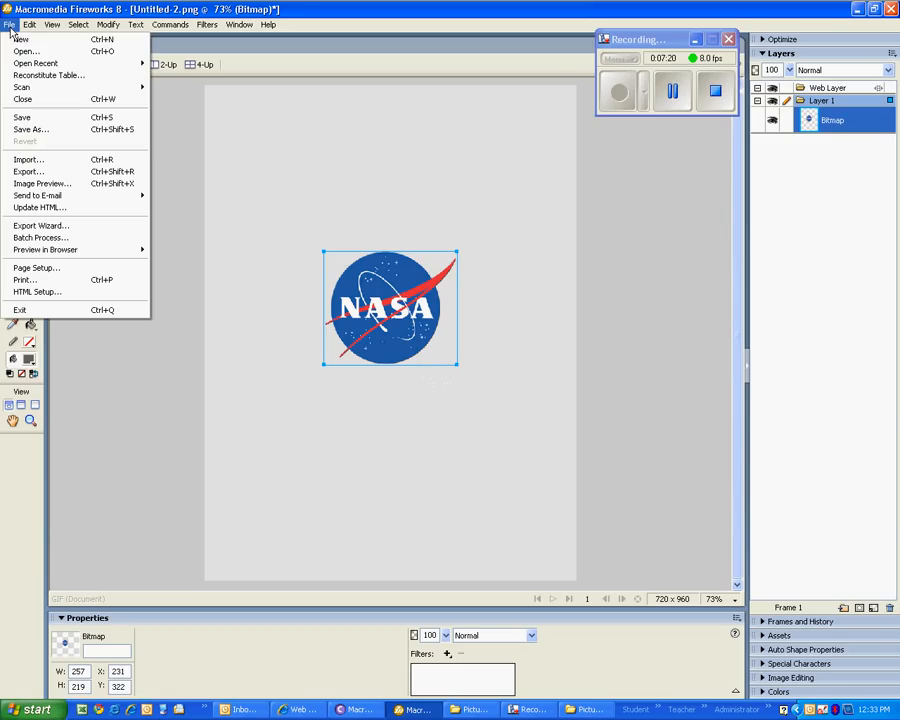
left_click(64, 167)
left_click(455, 194)
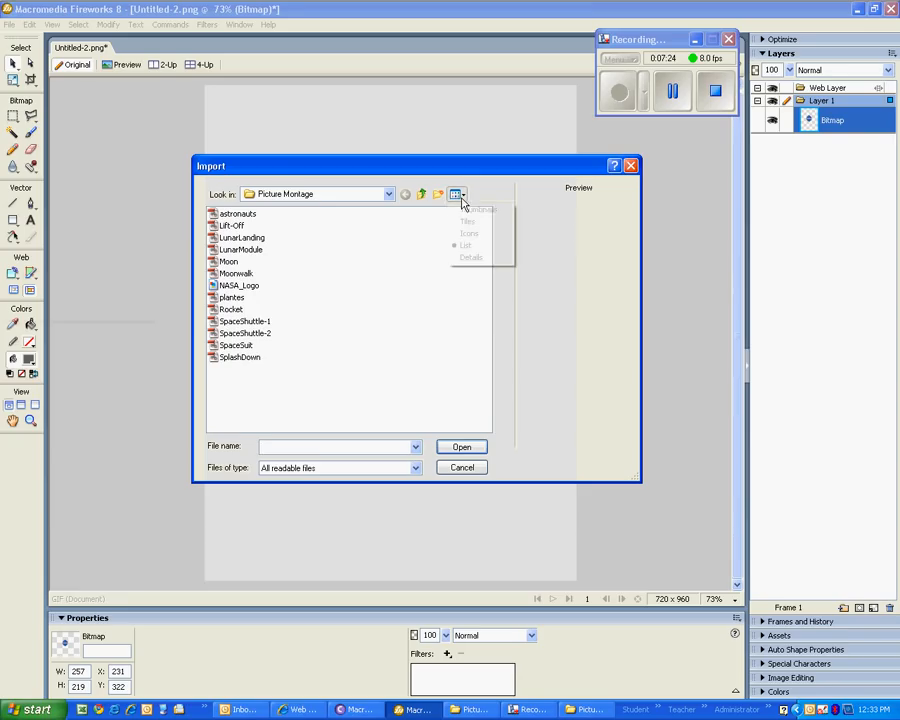
left_click(470, 207)
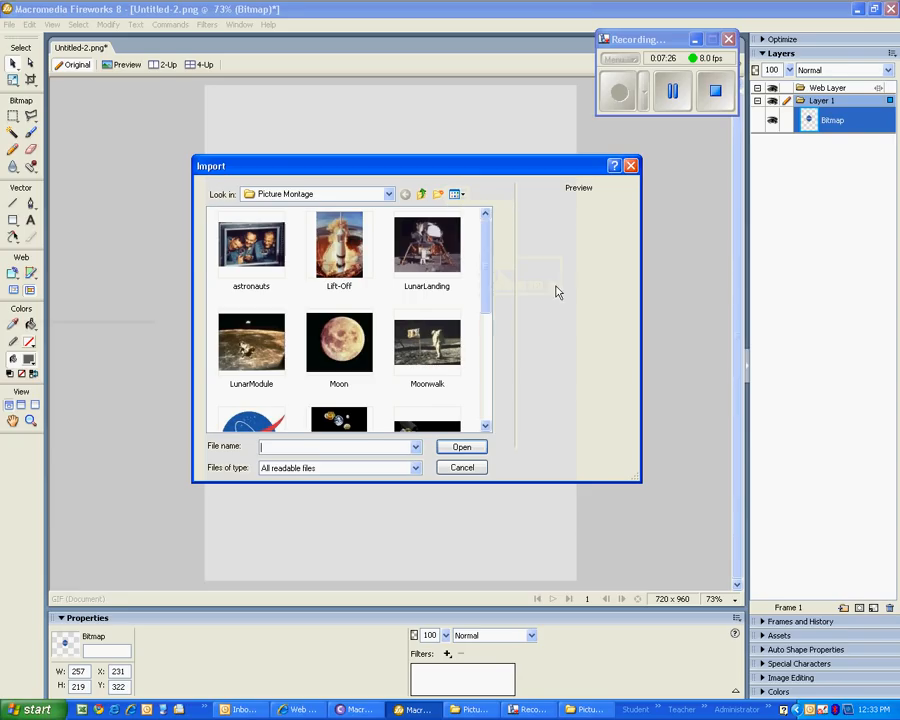
left_click(340, 343)
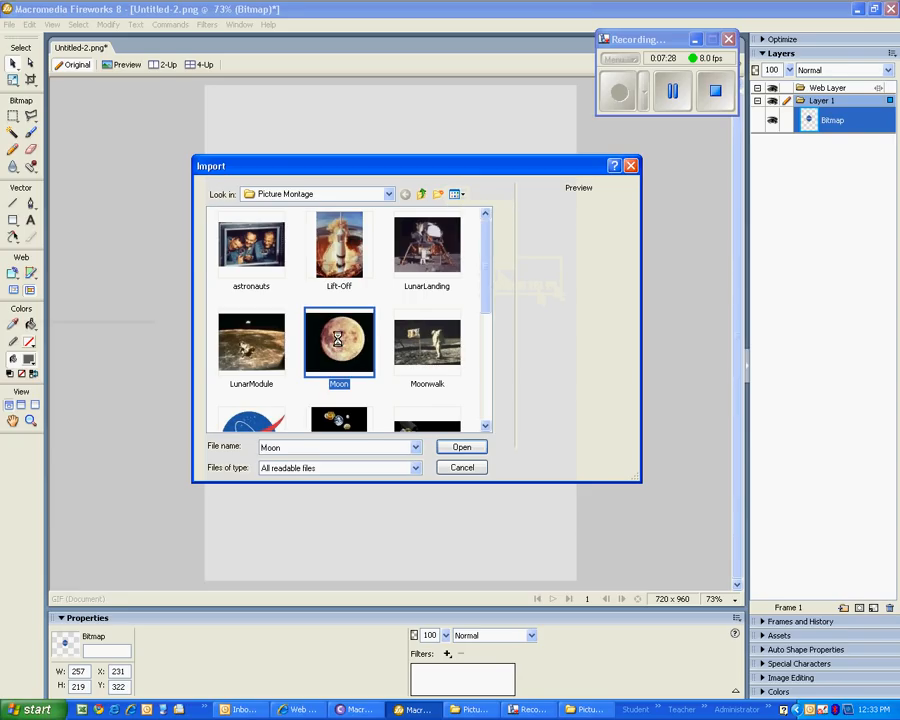
left_click(466, 448)
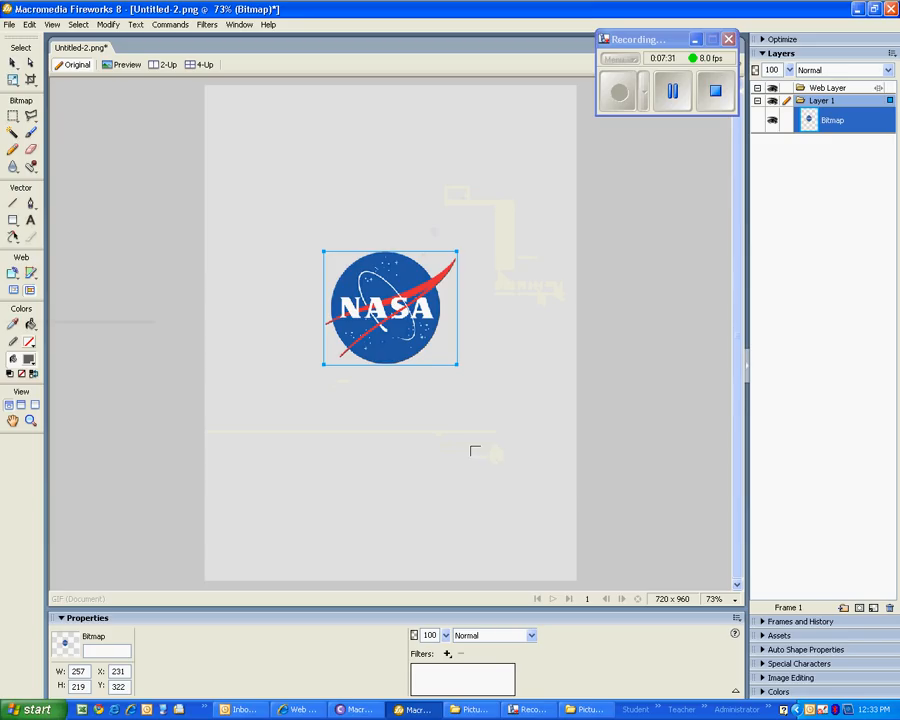
left_click(391, 151)
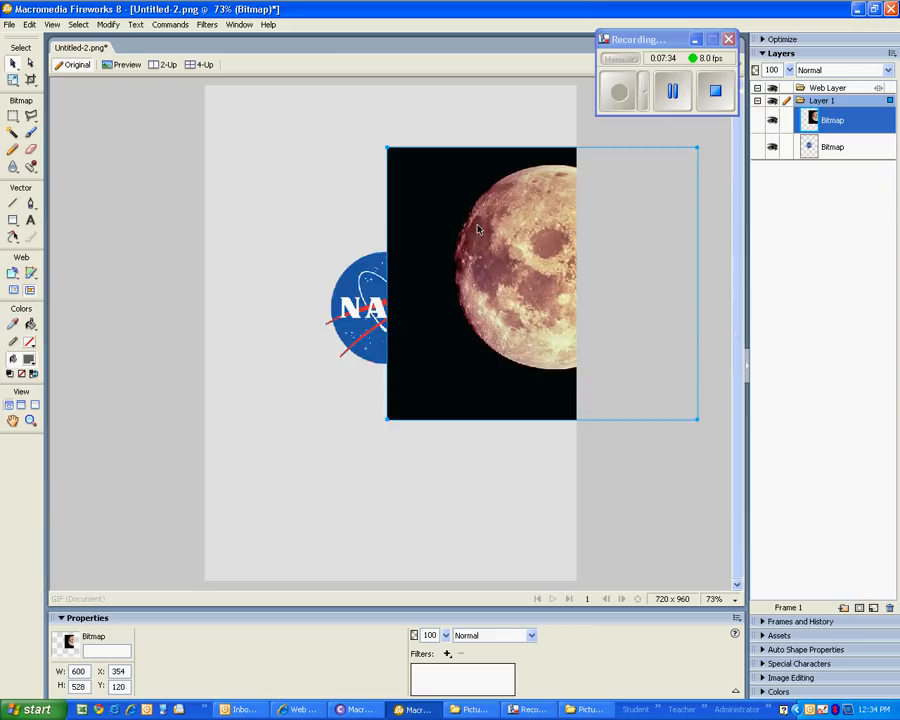
Scale the moon picture down to about 252 by 222 pixels and place it against the canvas's right edge at about X 466, Y 139
left_click_drag(476, 228, 345, 196)
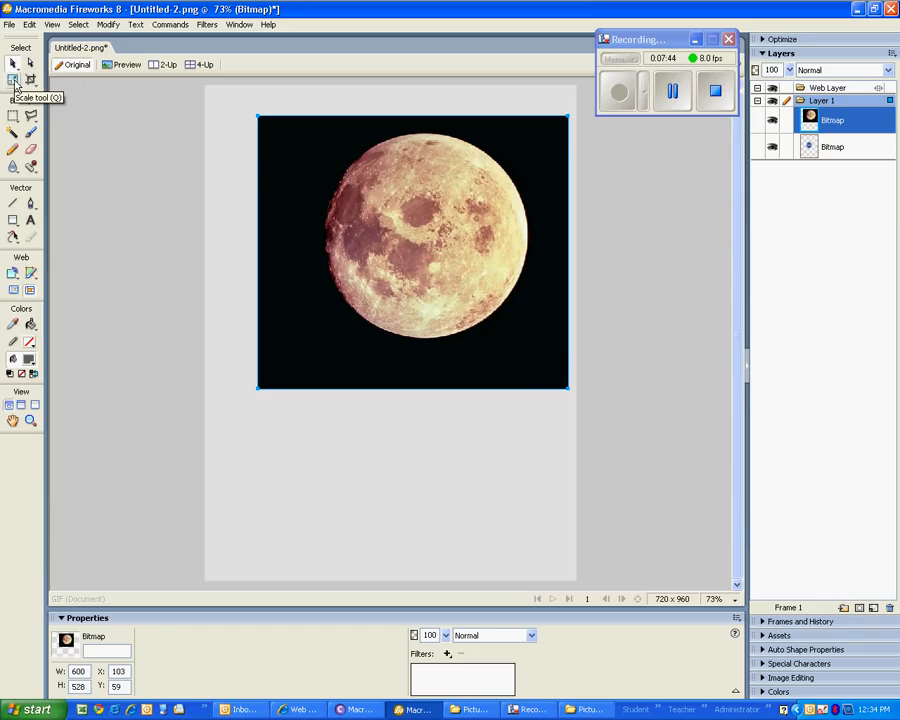
left_click(15, 84)
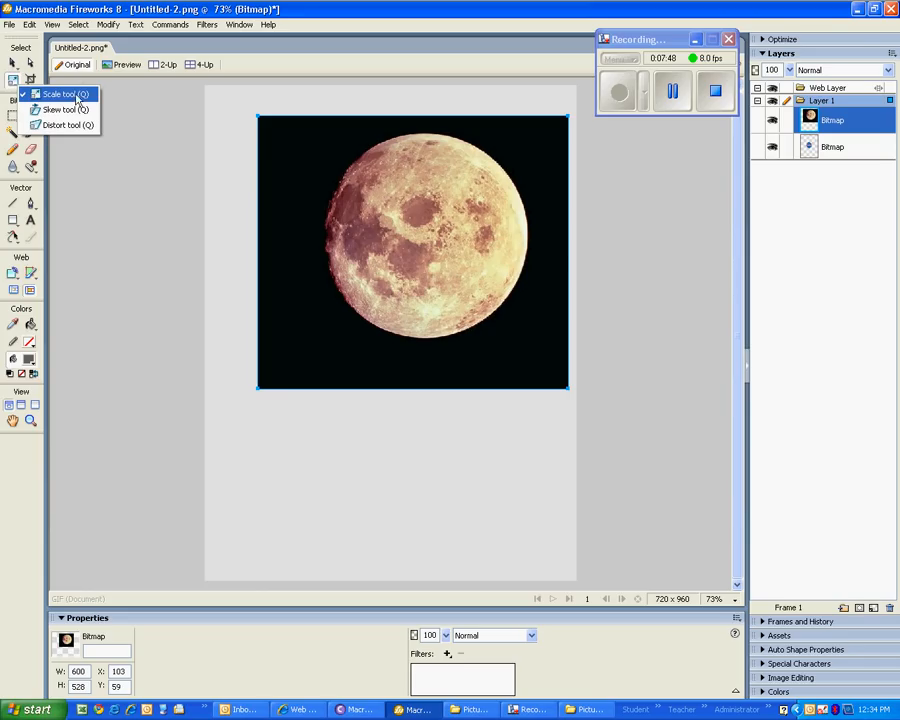
left_click(55, 98)
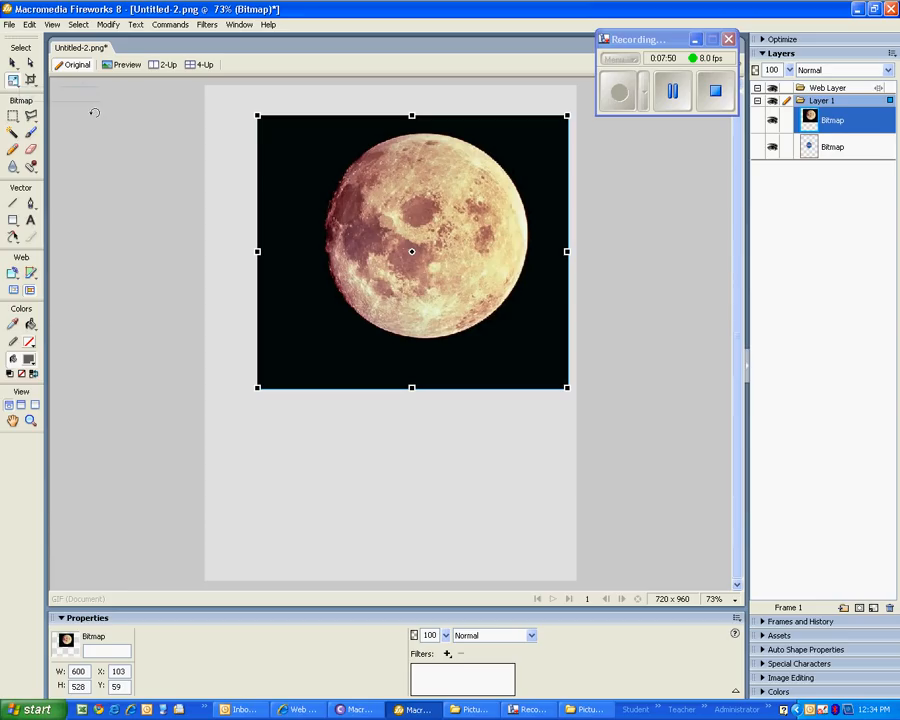
left_click_drag(258, 115, 415, 293)
left_click_drag(512, 356, 518, 241)
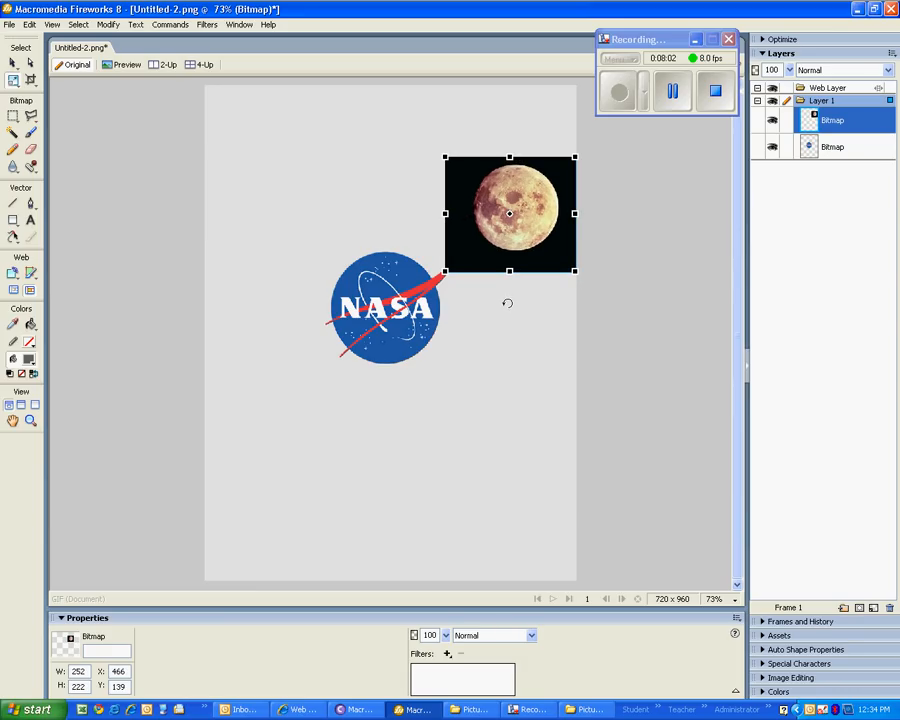
Import SpaceSuit scaled to about 292 by 303 pixels and place it below the moon at about X 405, Y 534
left_click(8, 24)
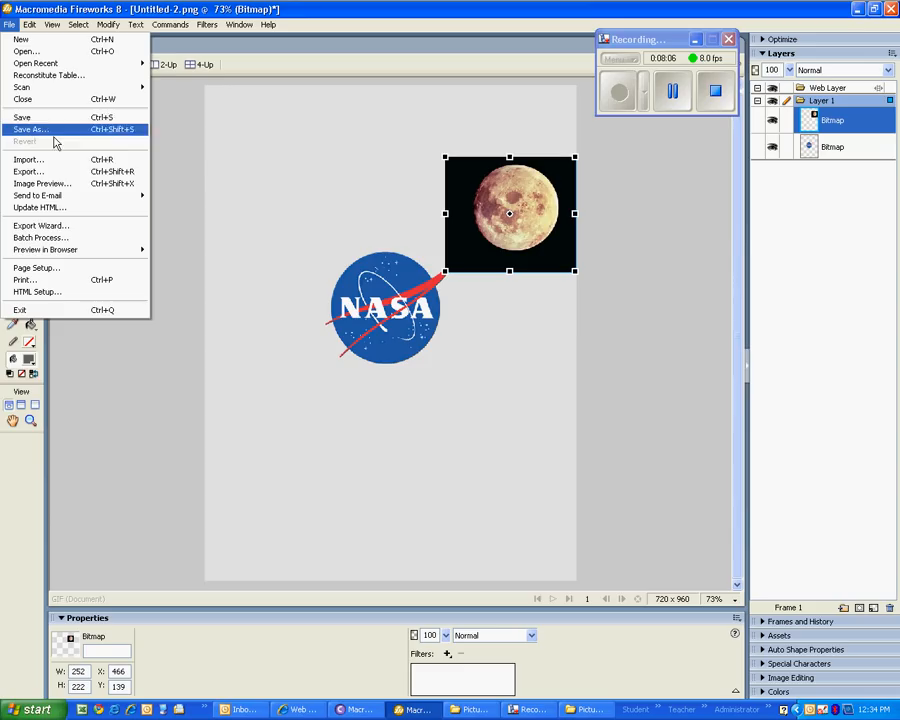
left_click(78, 160)
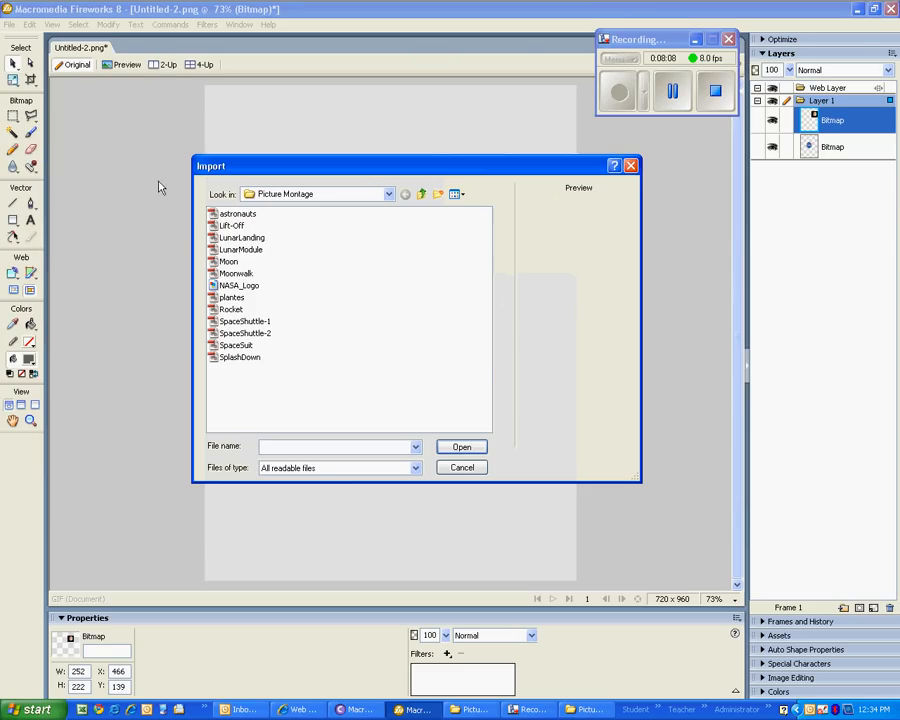
left_click(463, 196)
left_click(470, 209)
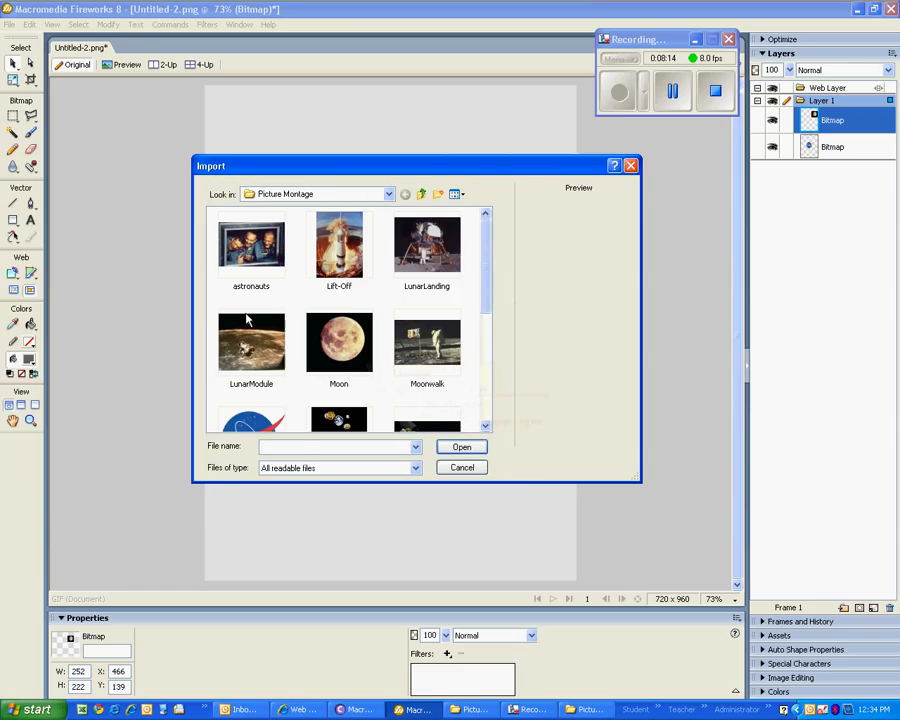
left_click(245, 335)
scroll(243, 328, "down", 1)
scroll(240, 320, "down", 1)
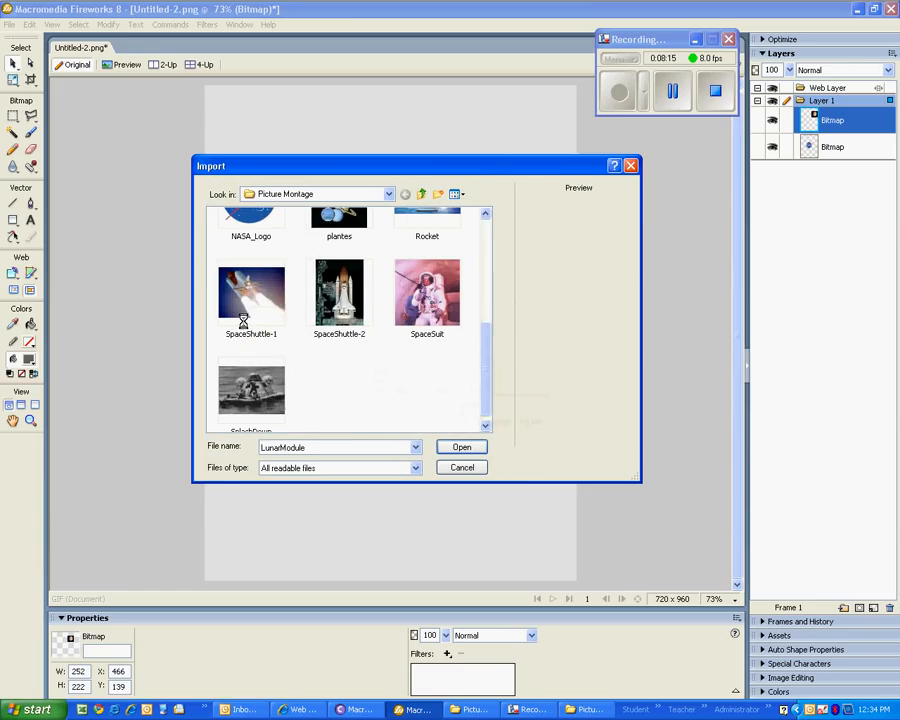
left_click(462, 322)
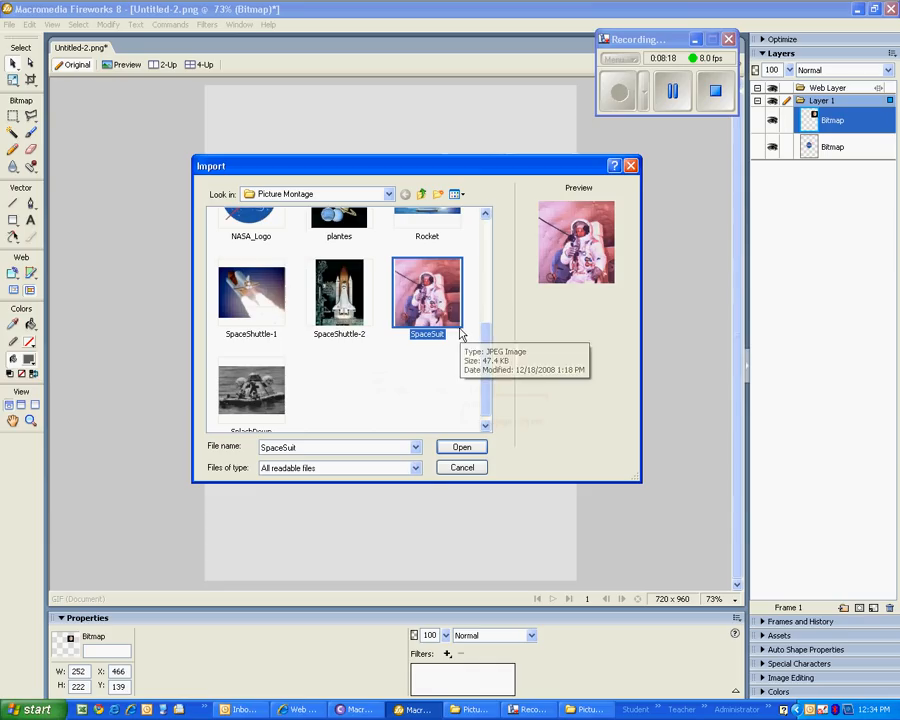
left_click(455, 451)
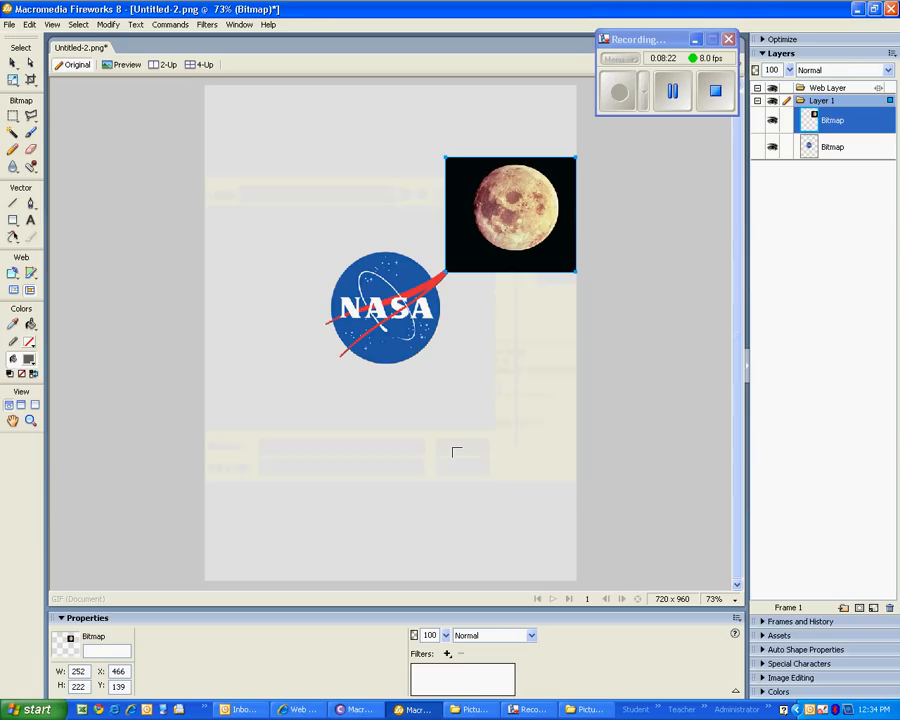
left_click_drag(359, 379, 508, 500)
left_click_drag(393, 454, 448, 439)
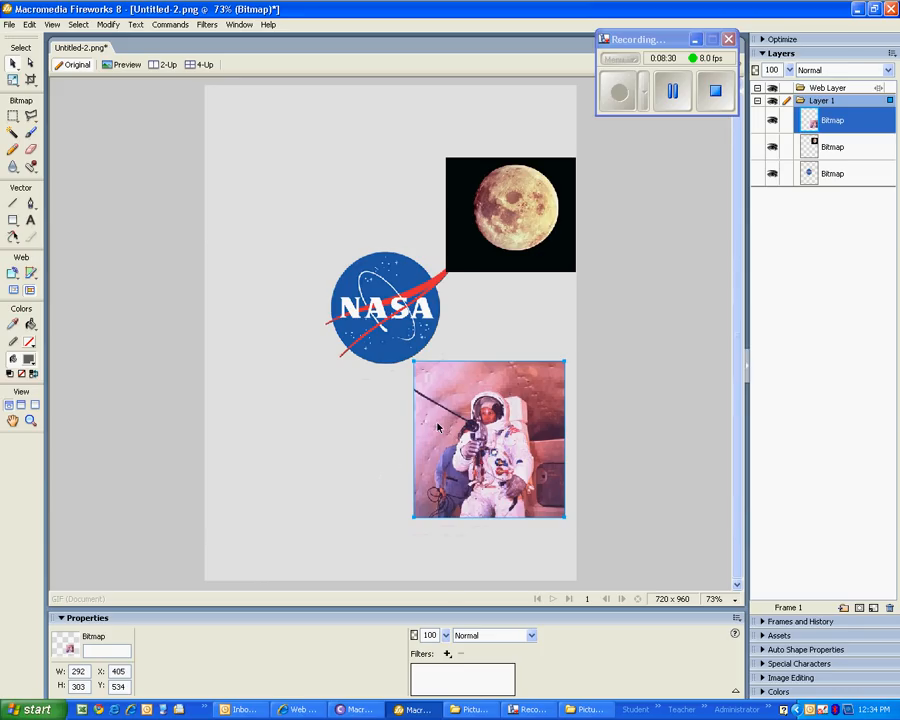
Import the astronauts picture scaled to about 342 by 225 pixels and place it beside the spacesuit picture at about X 7, Y 559
left_click(8, 25)
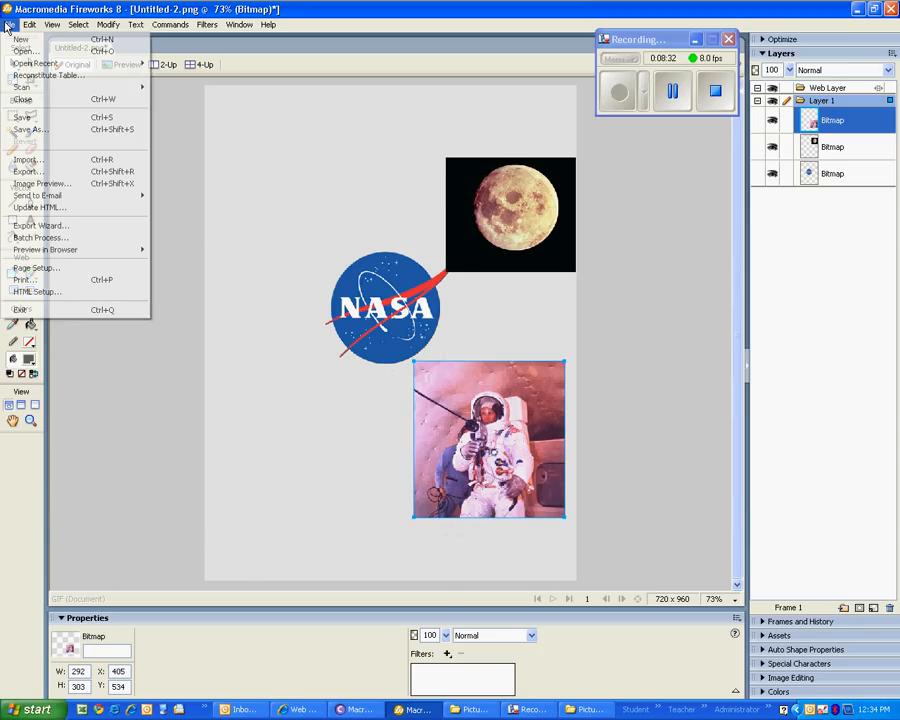
left_click(64, 160)
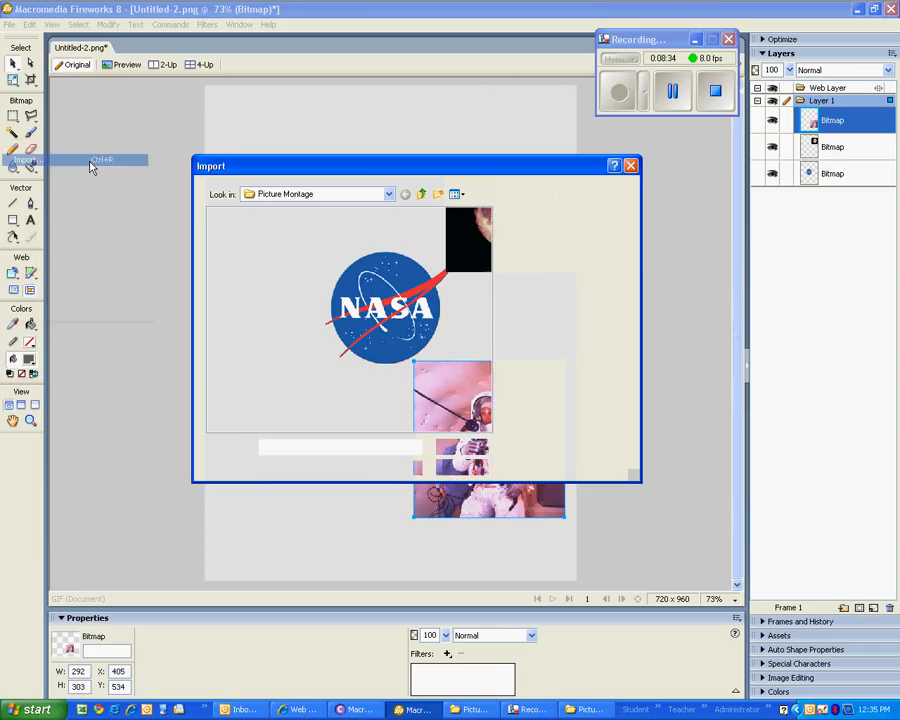
left_click(456, 194)
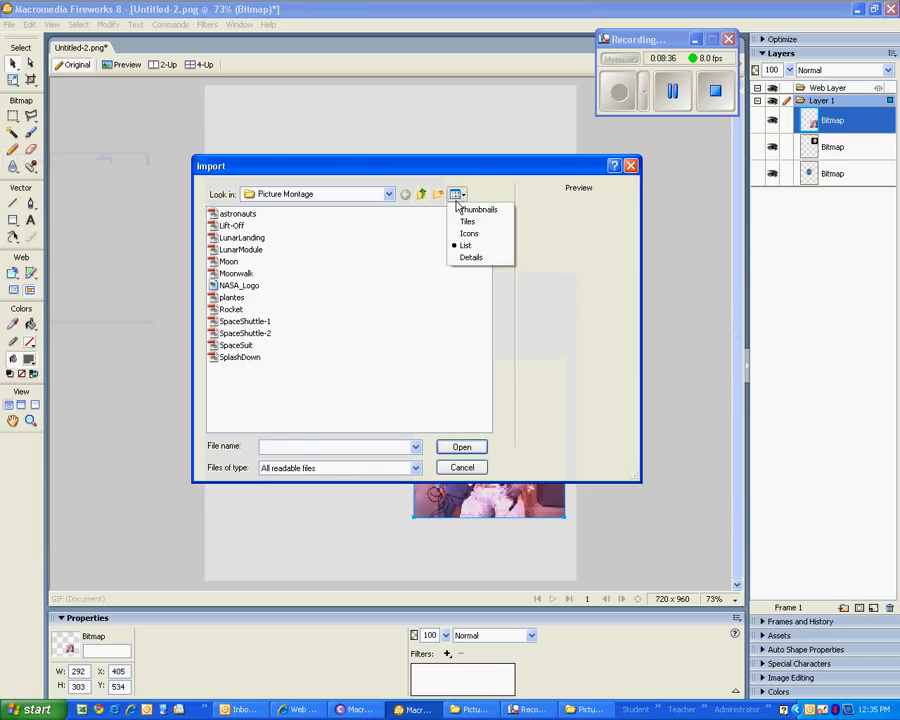
left_click(458, 211)
left_click(242, 252)
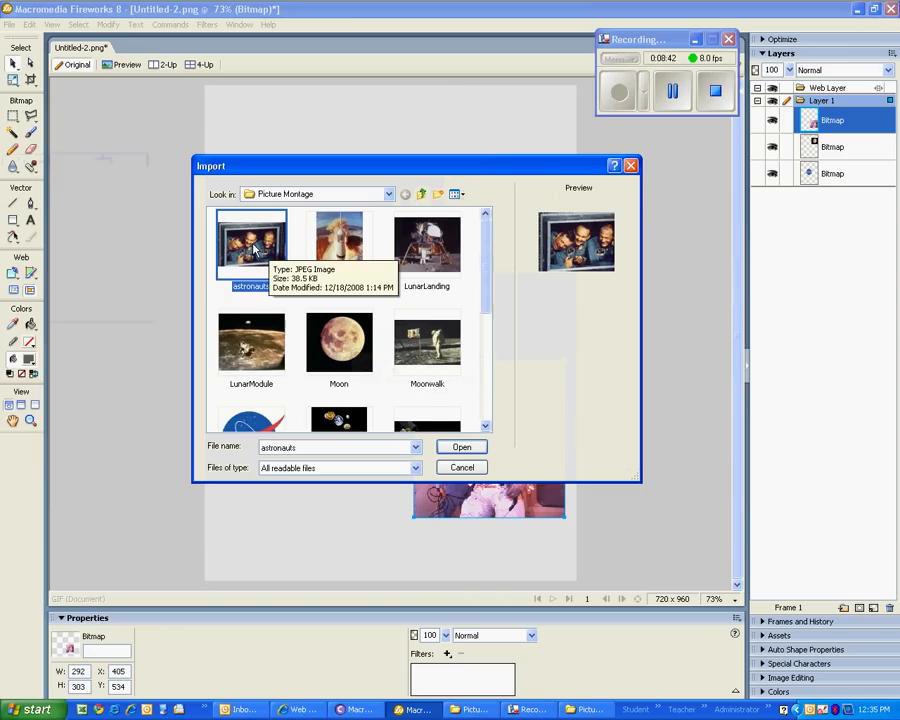
left_click(469, 452)
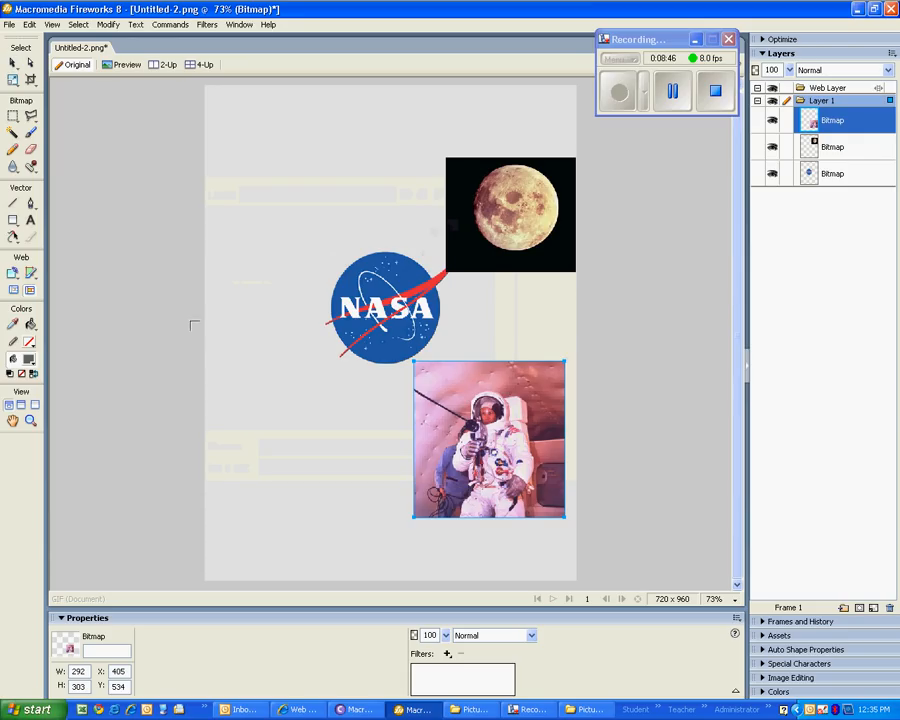
left_click_drag(210, 358, 388, 474)
left_click_drag(306, 420, 303, 436)
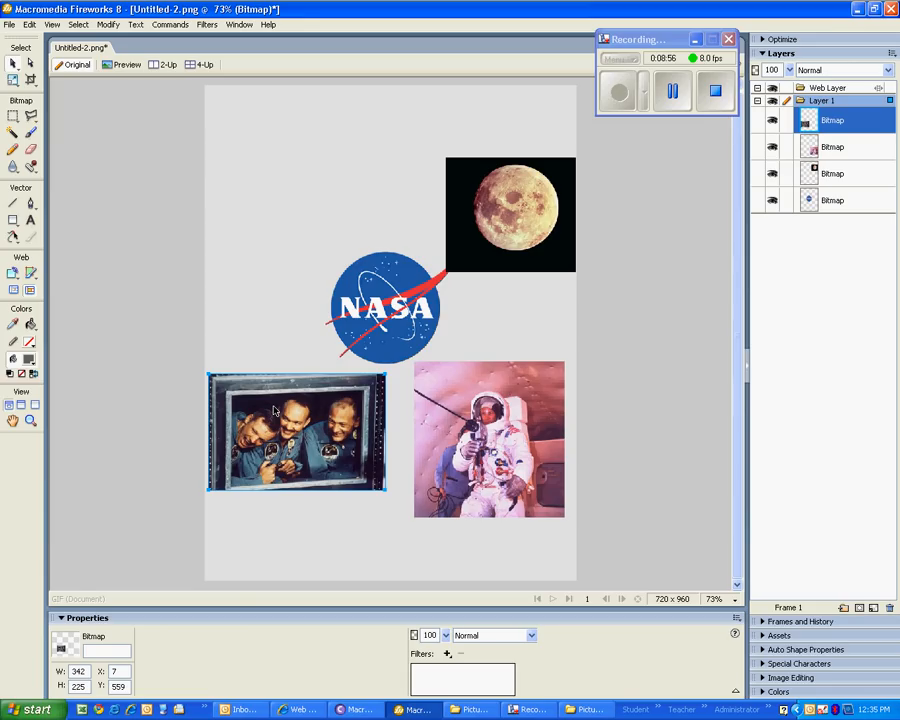
Move the moon picture up to about X 430, Y 56, and remove its black background with the Magic Wand
left_click(469, 250)
left_click_drag(469, 250, 453, 243)
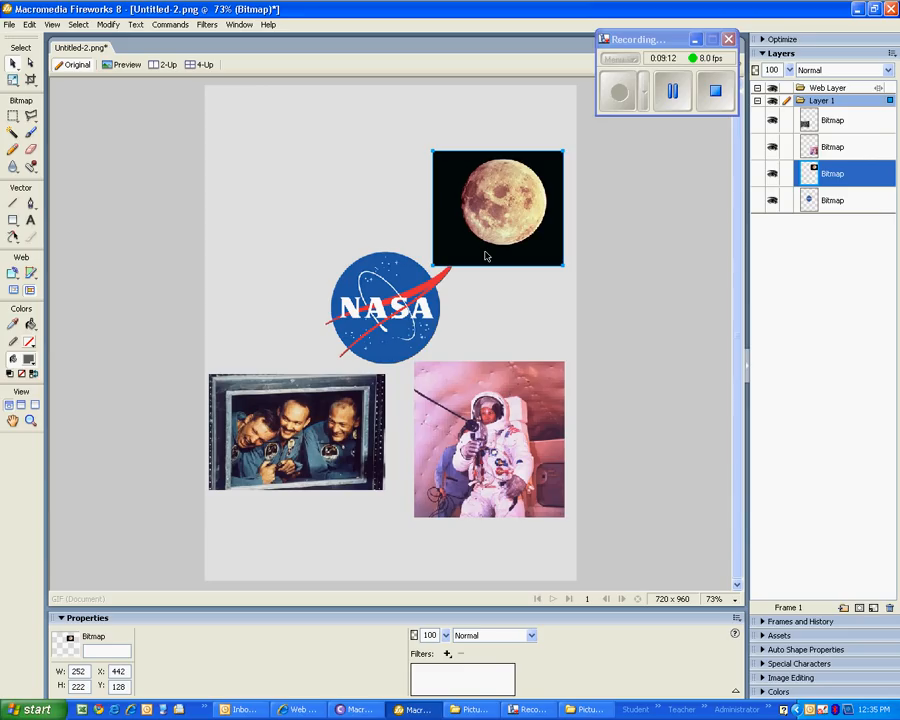
left_click_drag(485, 256, 496, 148)
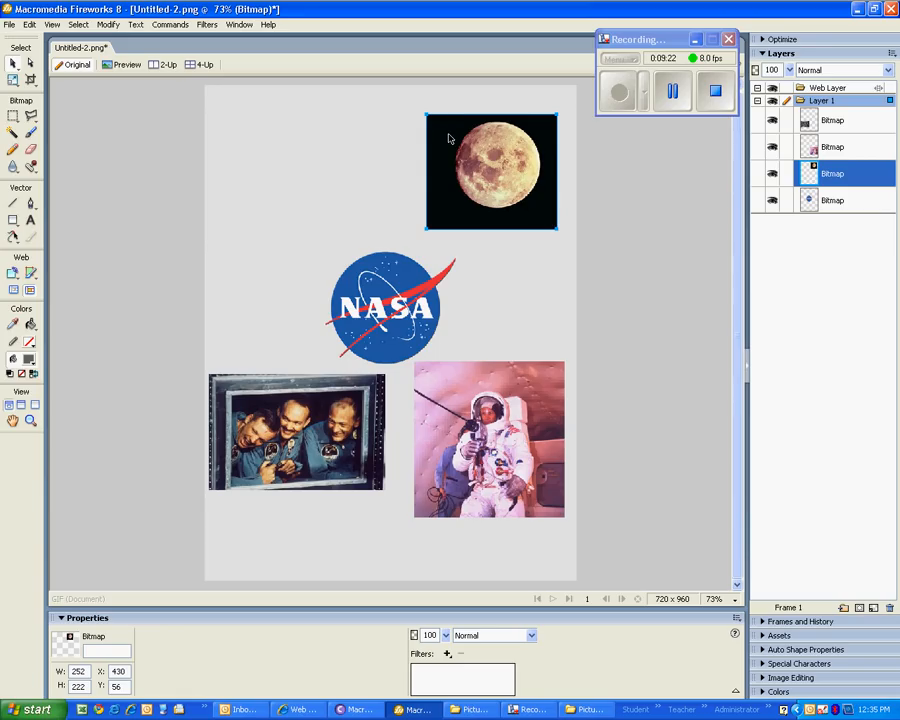
left_click(11, 132)
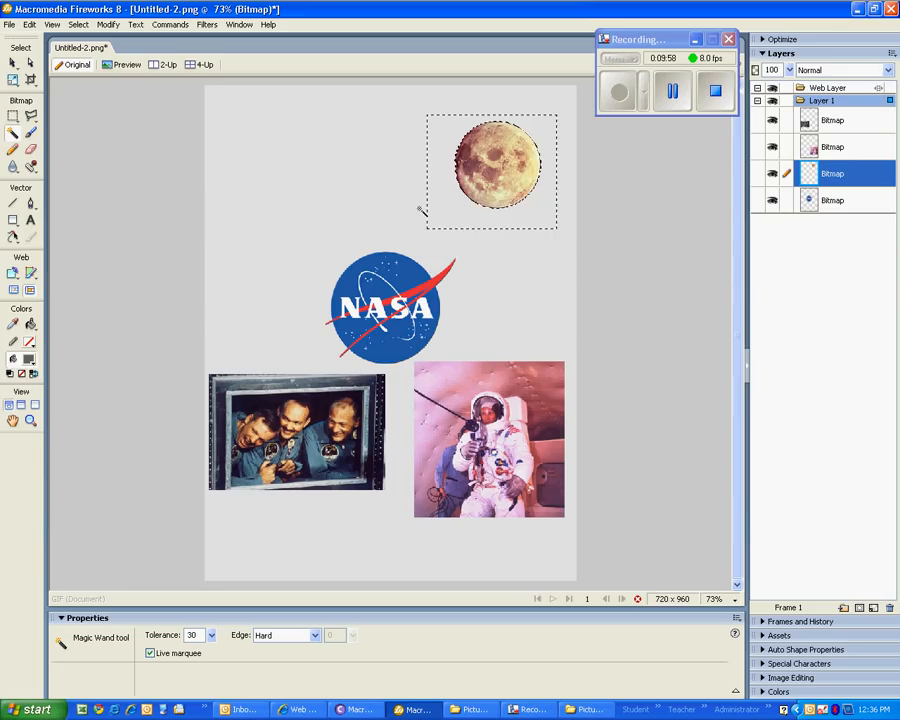
key("v")
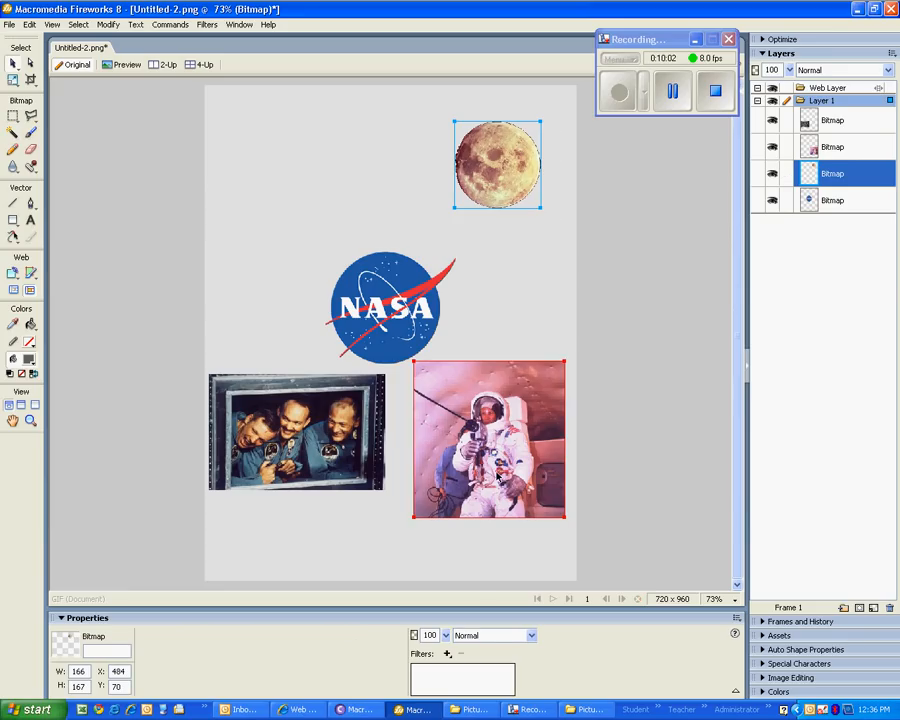
Move the spacesuit picture to about X 395, Y 545, and cut away its upper-left background beside the helmet and camera with the Polygon Lasso
left_click_drag(490, 471, 472, 469)
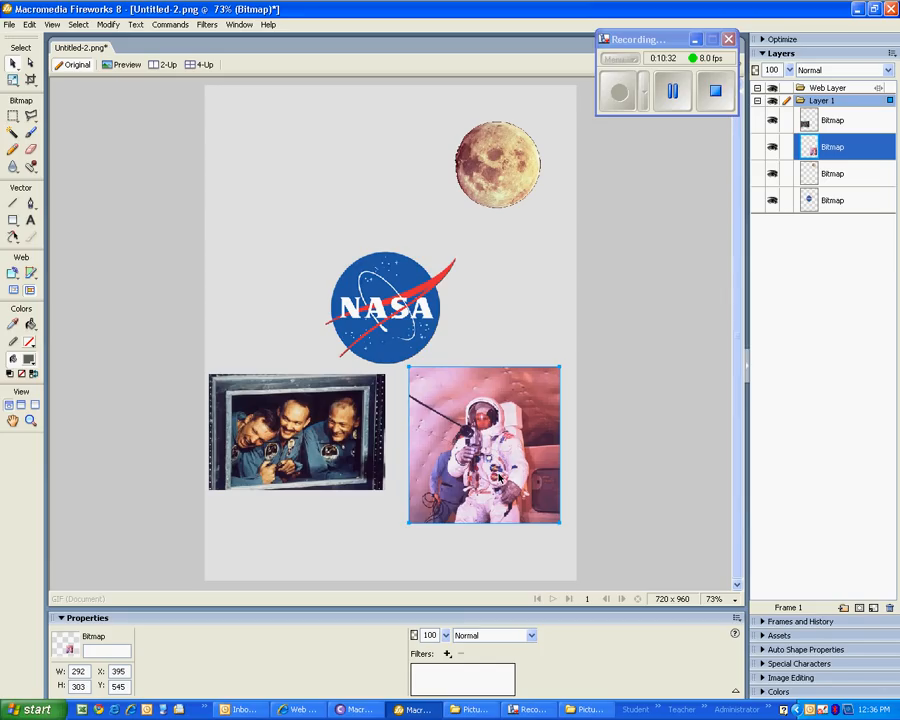
left_click(734, 600)
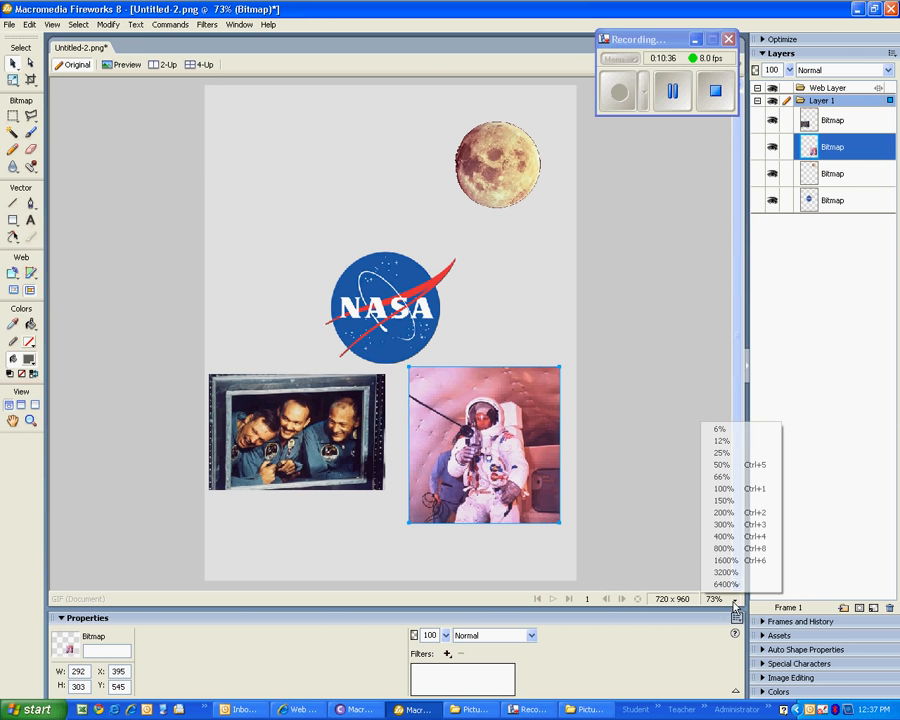
left_click(735, 500)
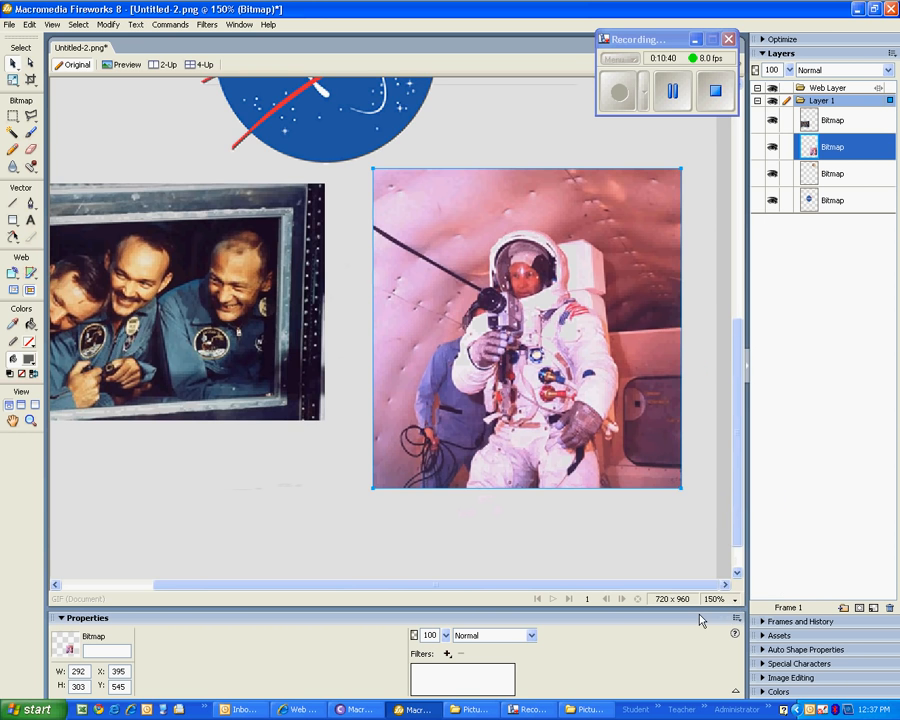
left_click(734, 599)
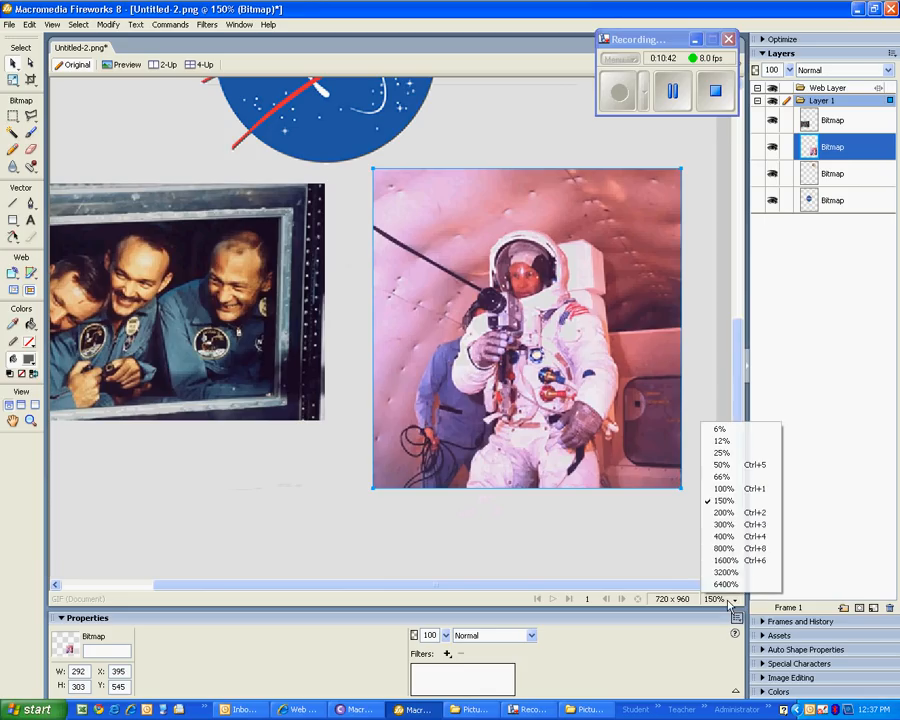
left_click(746, 514)
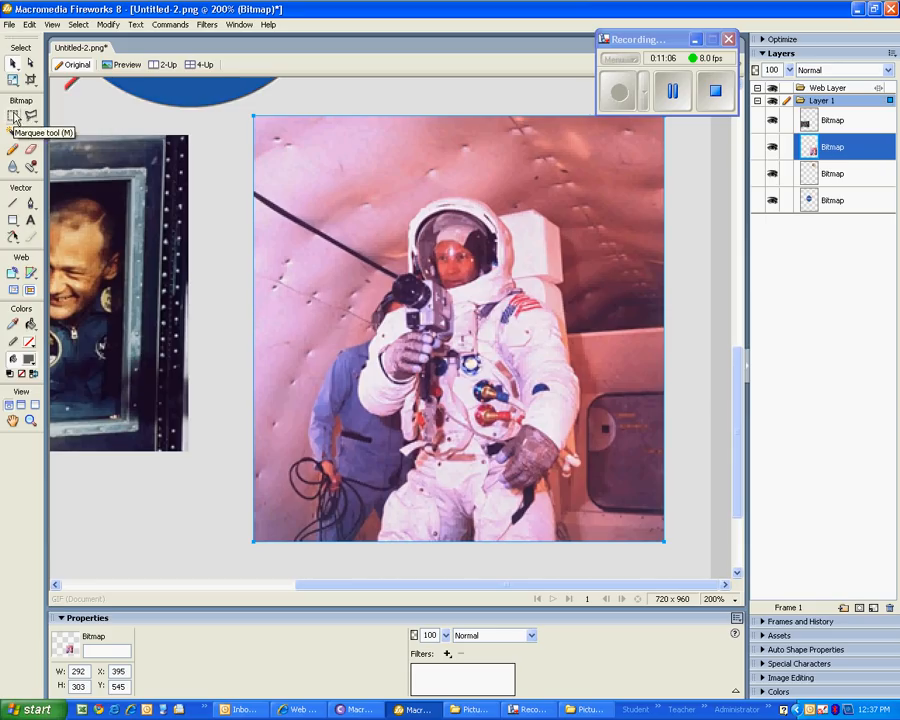
left_click(31, 117)
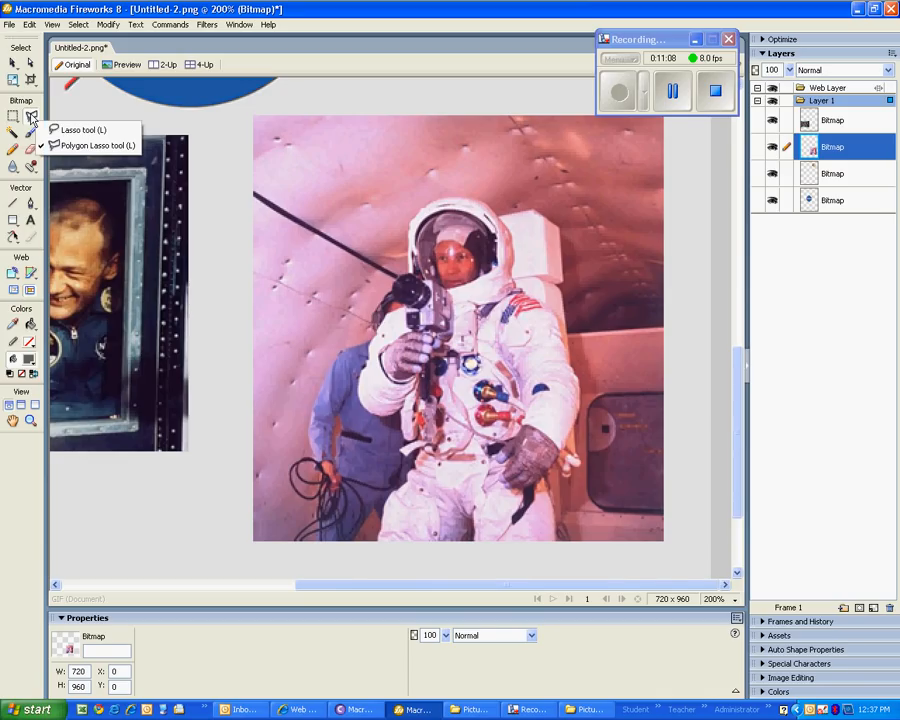
left_click(101, 150)
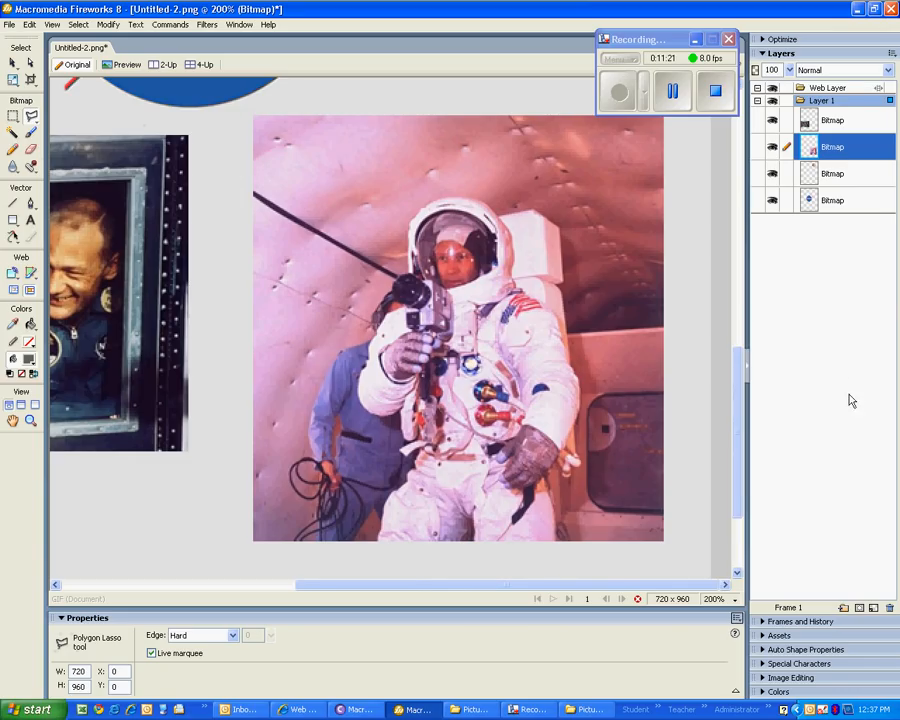
left_click(425, 110)
left_click(408, 219)
left_click(409, 262)
left_click(375, 300)
left_click(370, 321)
left_click(228, 318)
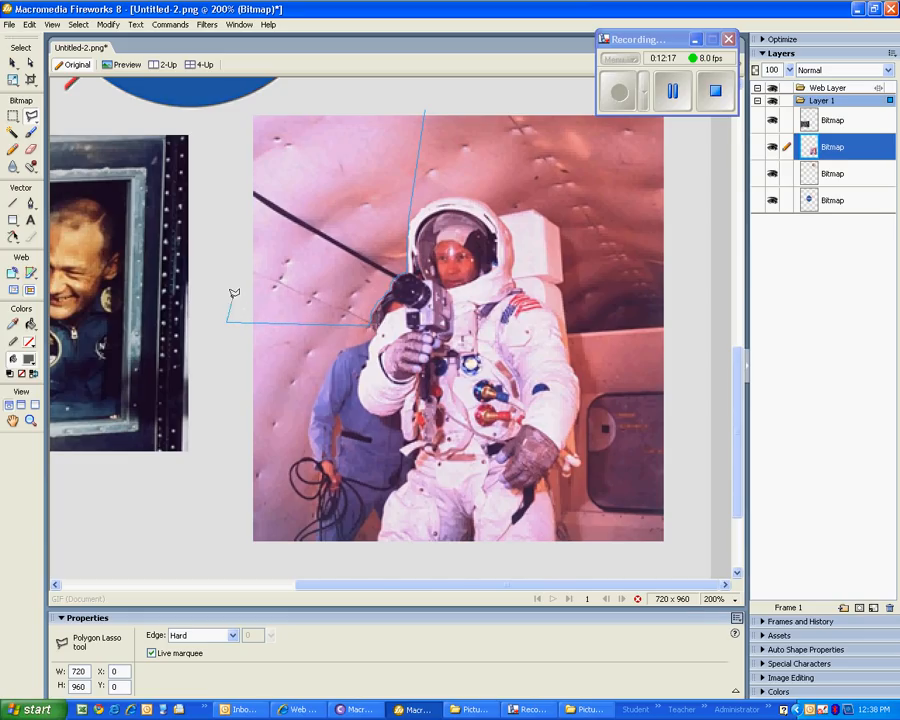
left_click(233, 111)
left_click(288, 97)
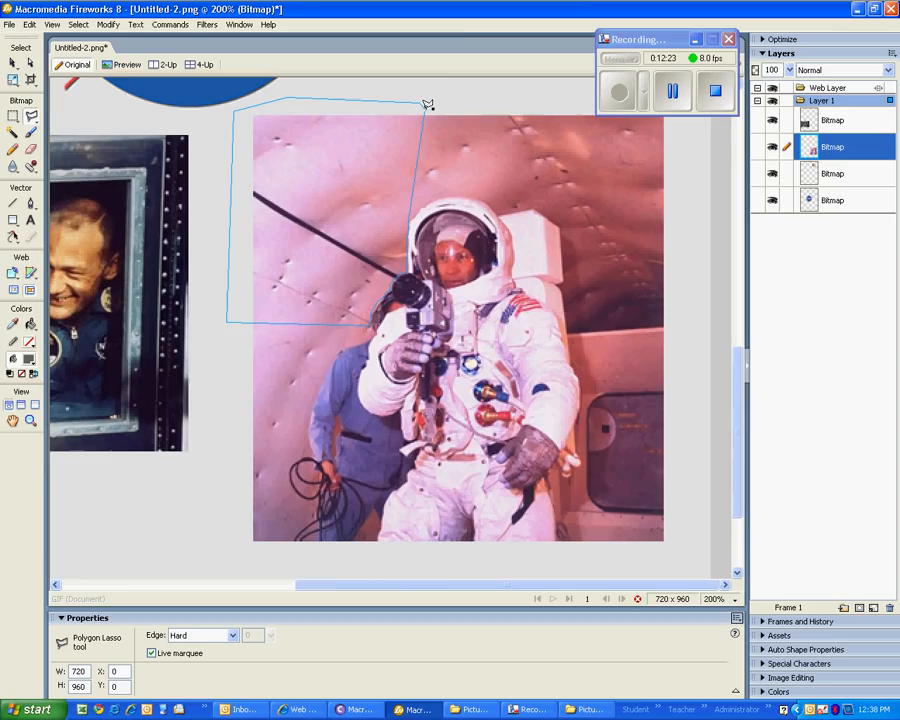
left_click(428, 104)
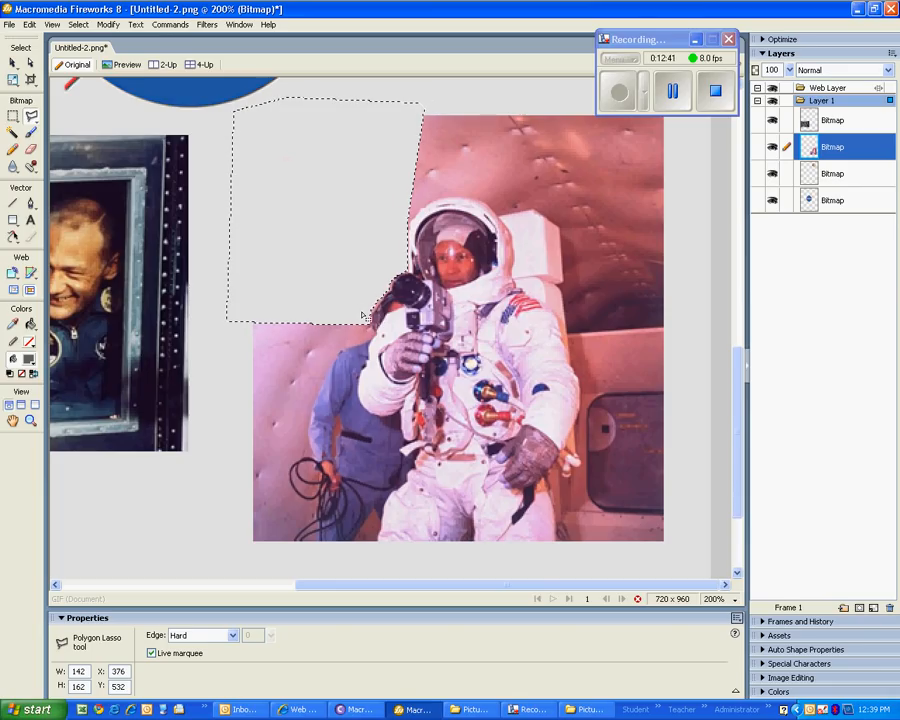
key("ctrl+d")
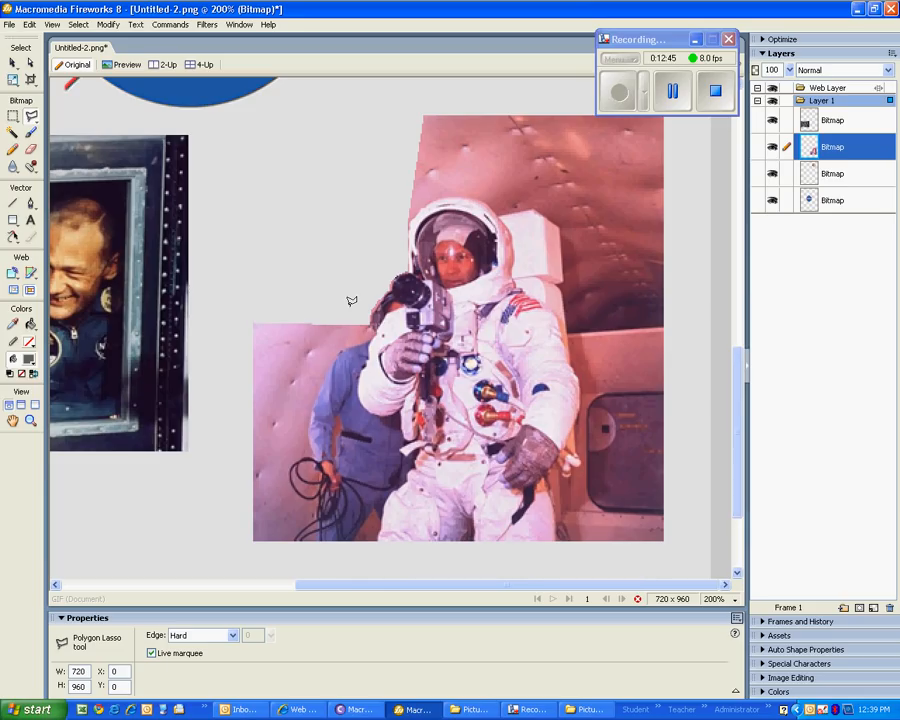
Remove a small patch of wall above the blue-clothed person's shoulder, next to the camera, with the Polygon Lasso
left_click(737, 600)
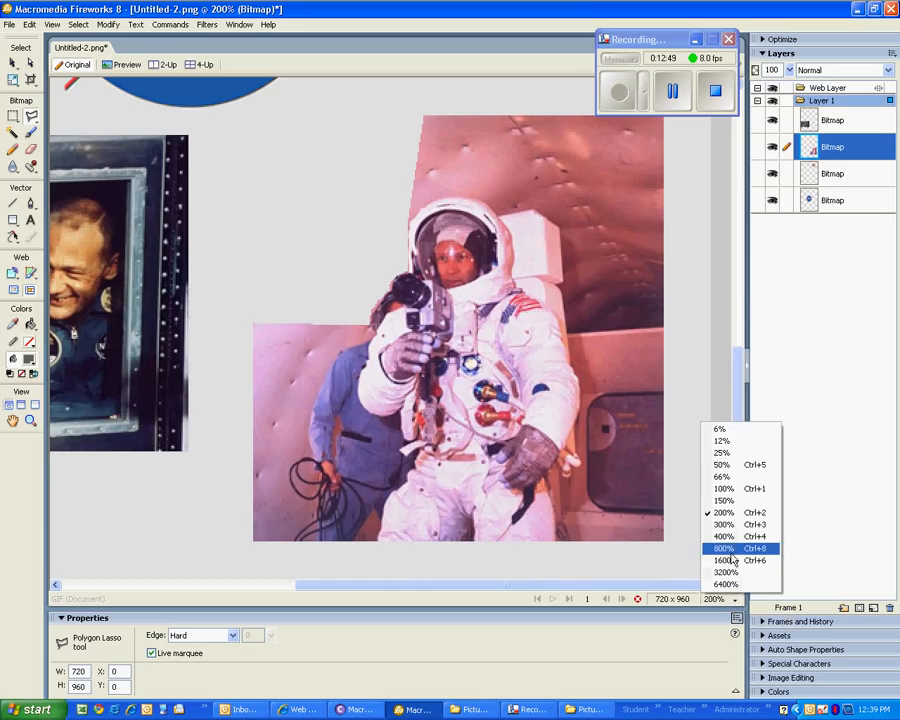
left_click(722, 524)
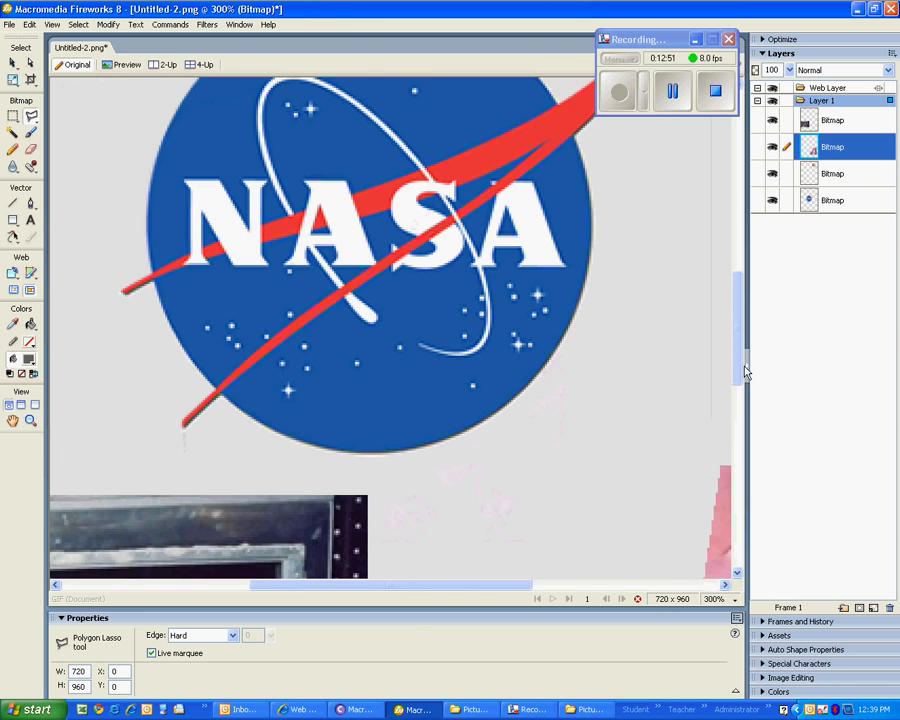
left_click_drag(742, 370, 741, 480)
left_click_drag(482, 592, 590, 592)
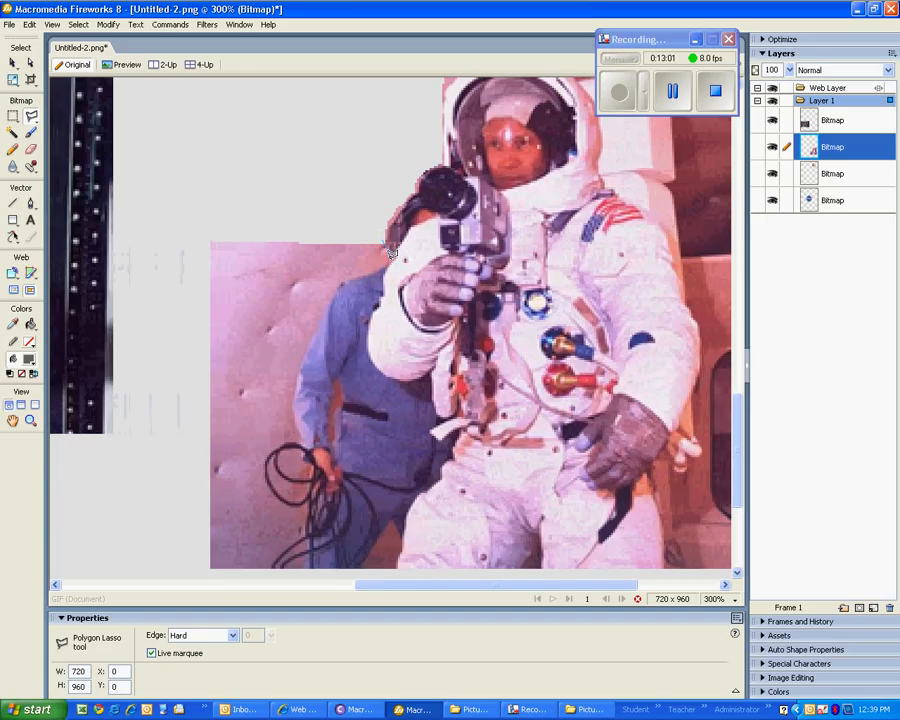
left_click(348, 277)
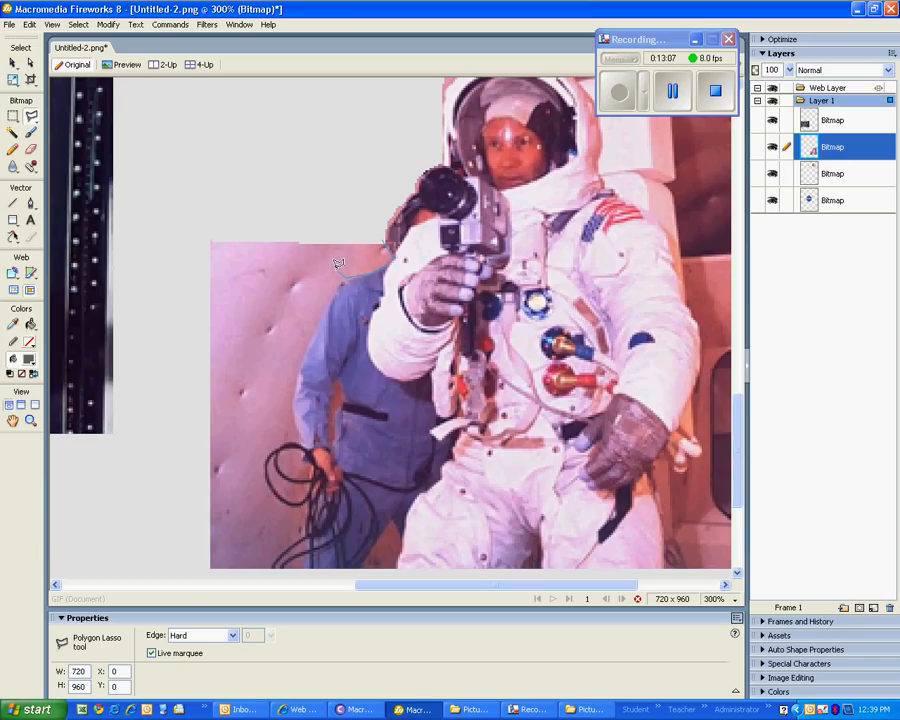
left_click(341, 240)
left_click(380, 240)
double_click(387, 253)
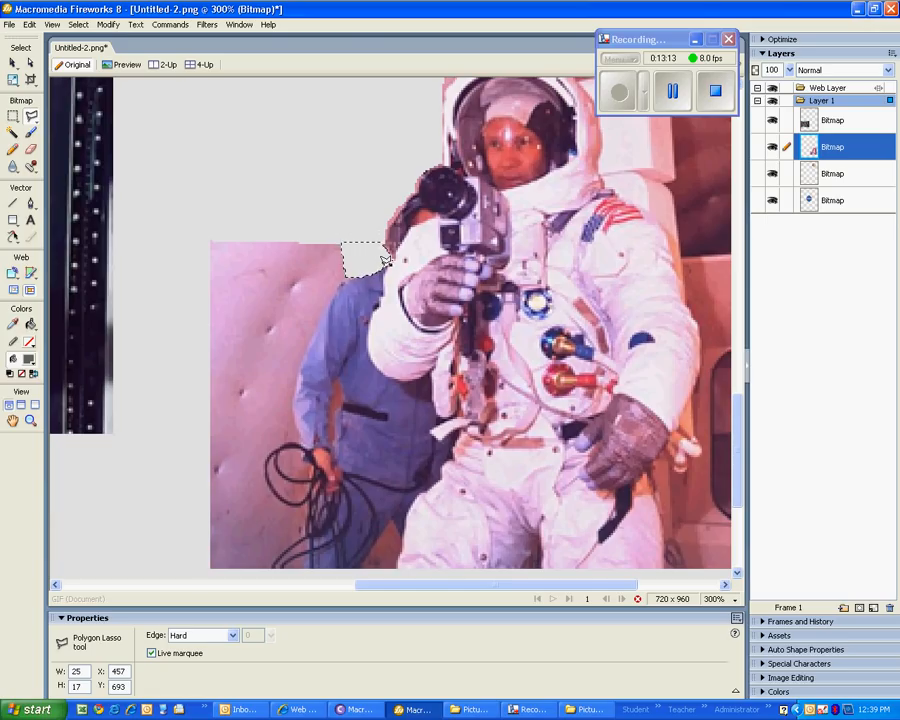
key("ctrl+d")
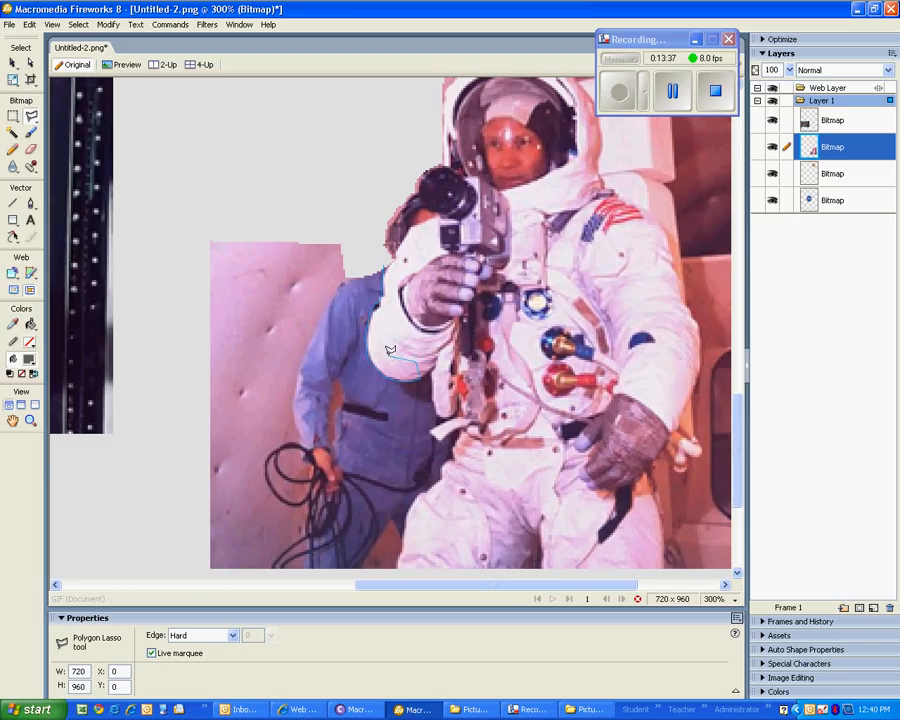
Lasso along the astronaut's sleeve down to the waist and delete the wall and blue-clothed person beside it
left_click(382, 264)
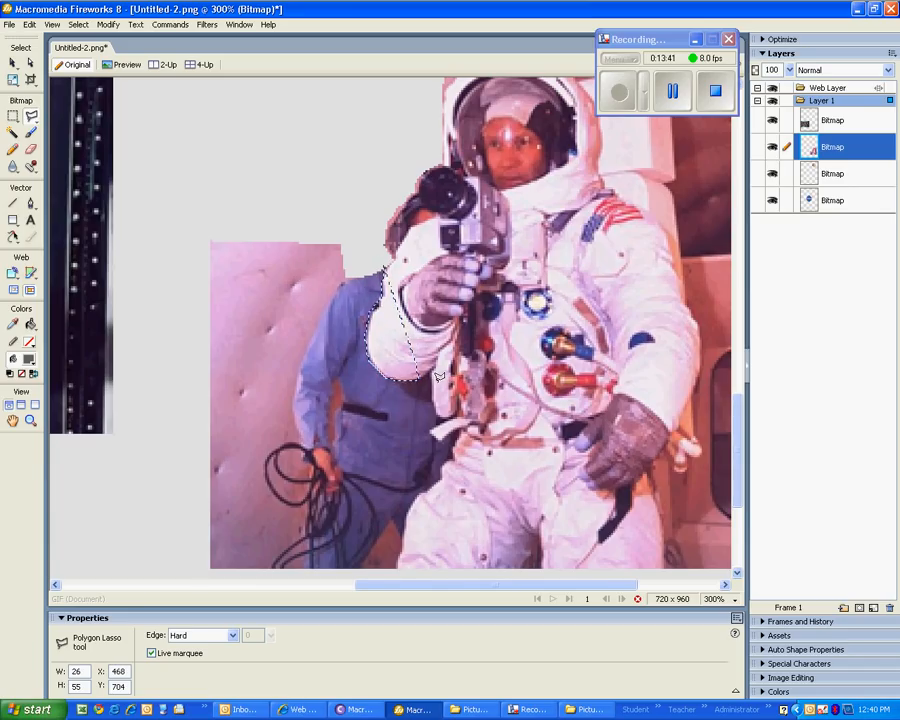
key("v")
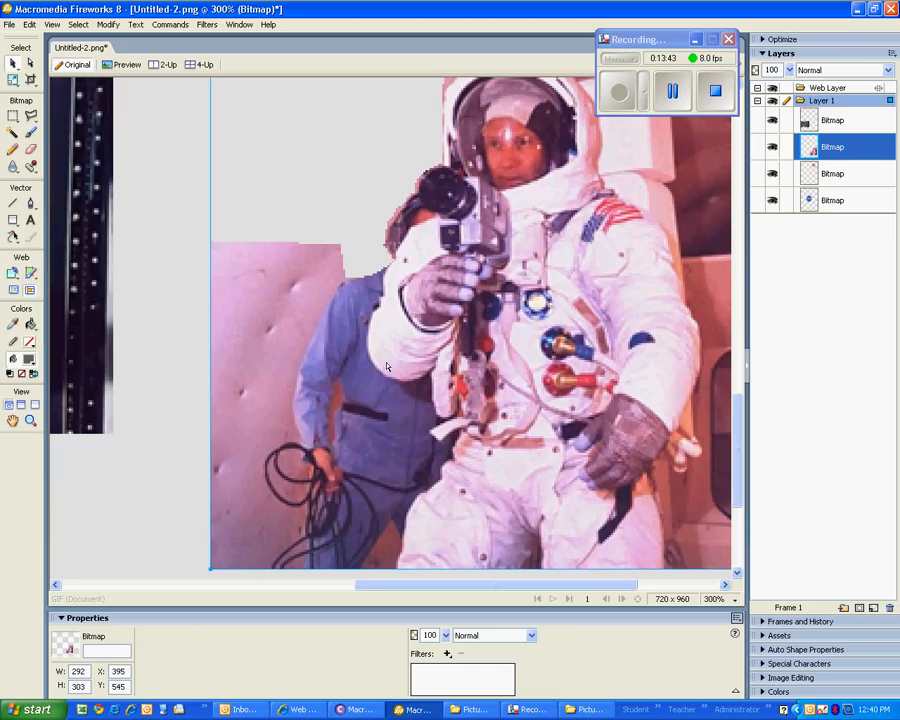
left_click(31, 117)
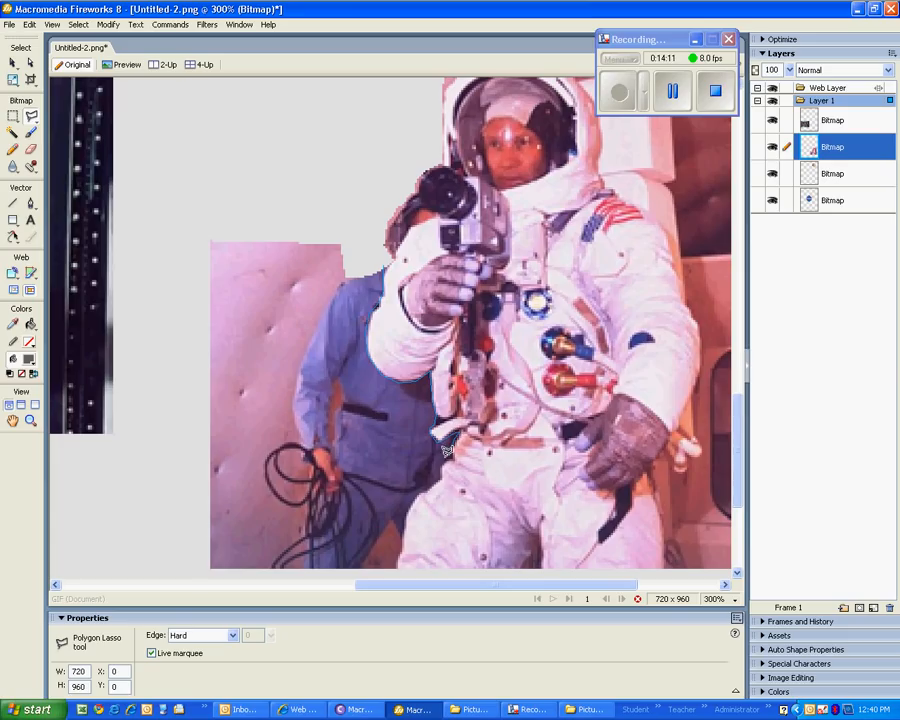
left_click(441, 460)
left_click(188, 457)
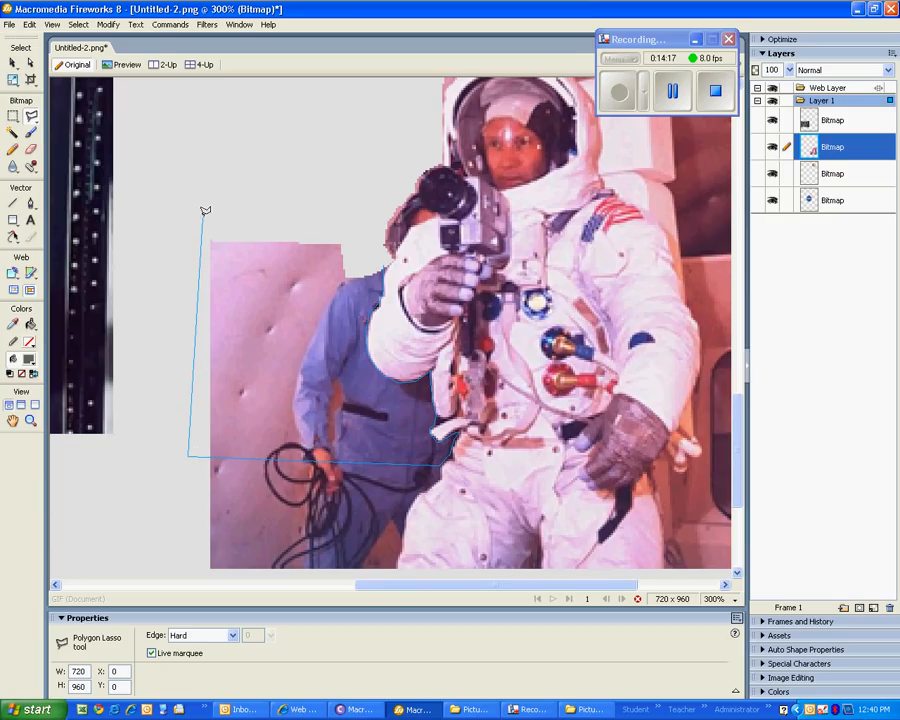
left_click(203, 214)
left_click(352, 220)
left_click(385, 270)
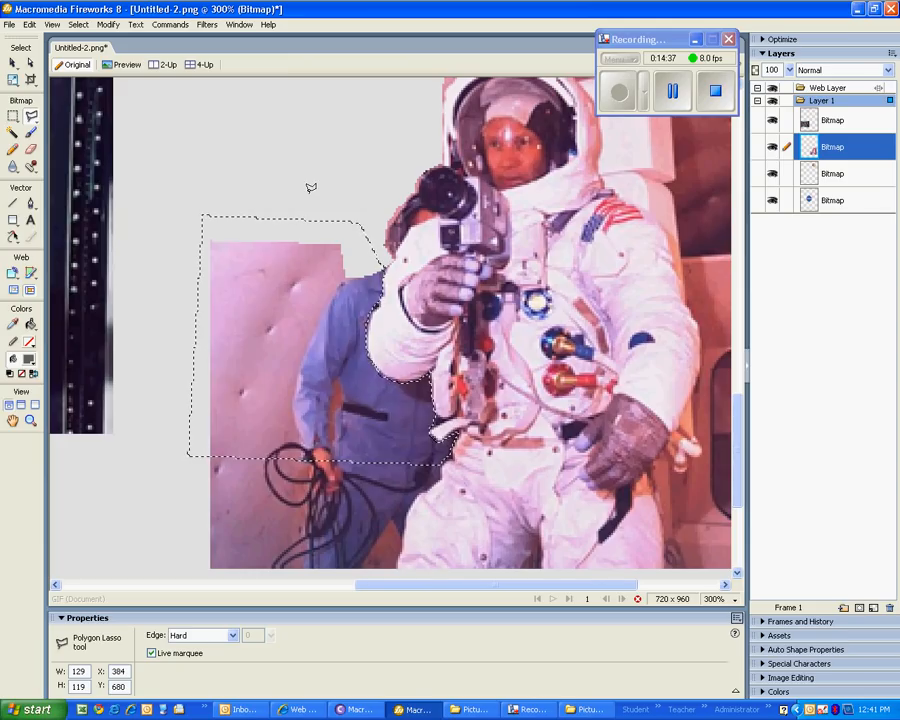
key("Delete")
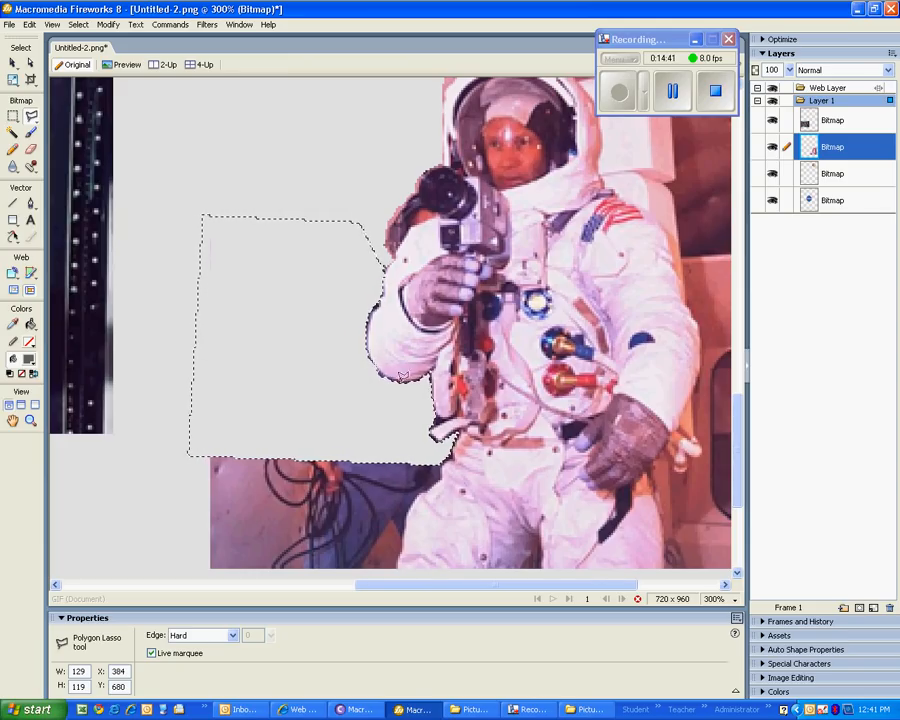
key("ctrl+d")
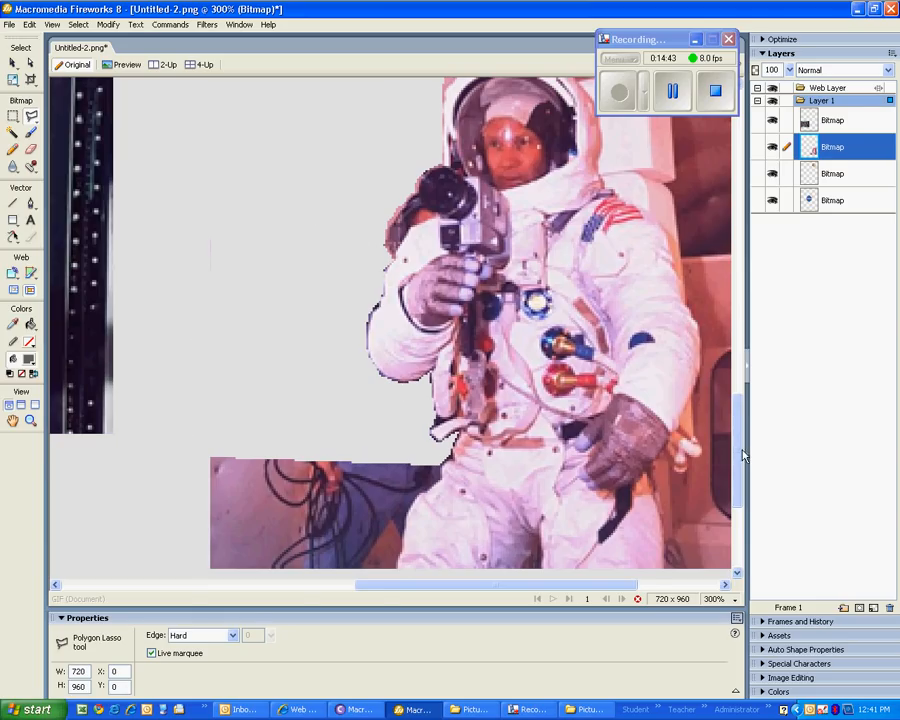
Cut away the remaining lower-left strip with the cables and blue trousers, following the edge of the astronaut's leg
scroll(743, 455, "down", 3)
left_click_drag(560, 587, 603, 585)
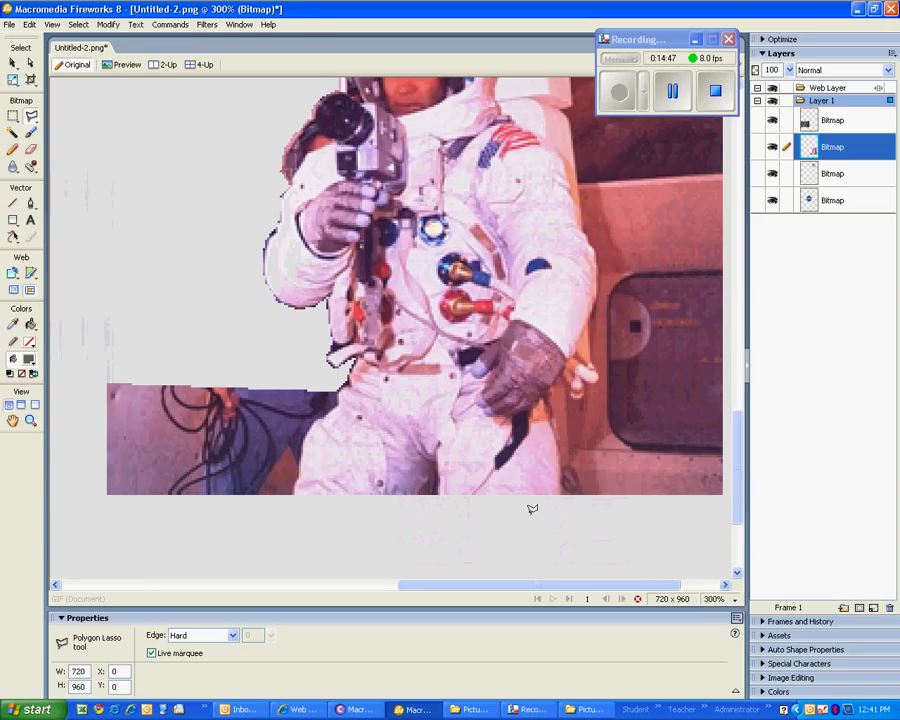
left_click(334, 393)
left_click(294, 500)
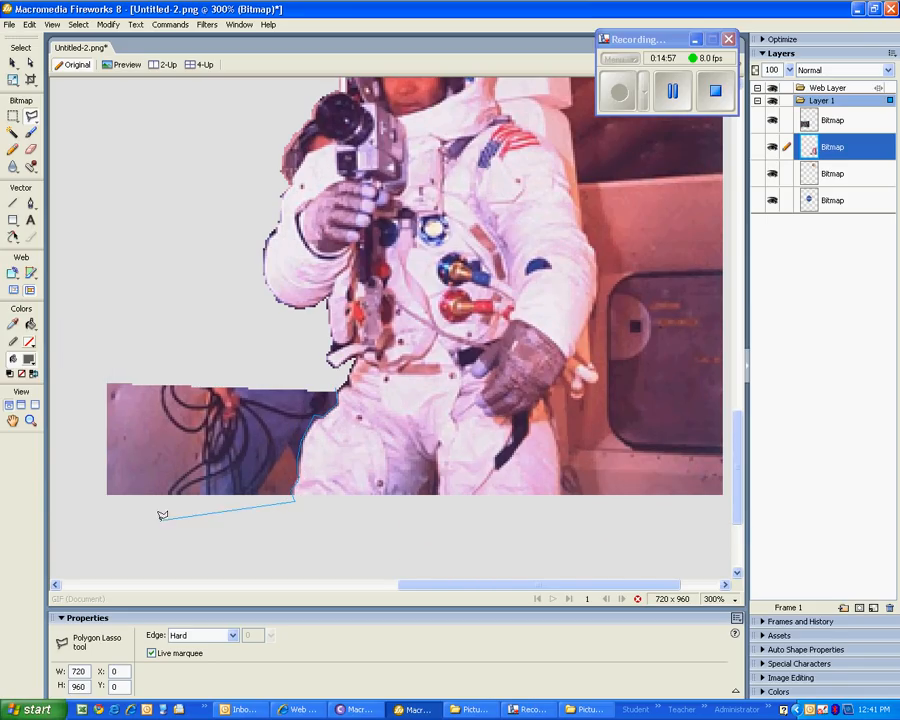
left_click(81, 502)
left_click(87, 377)
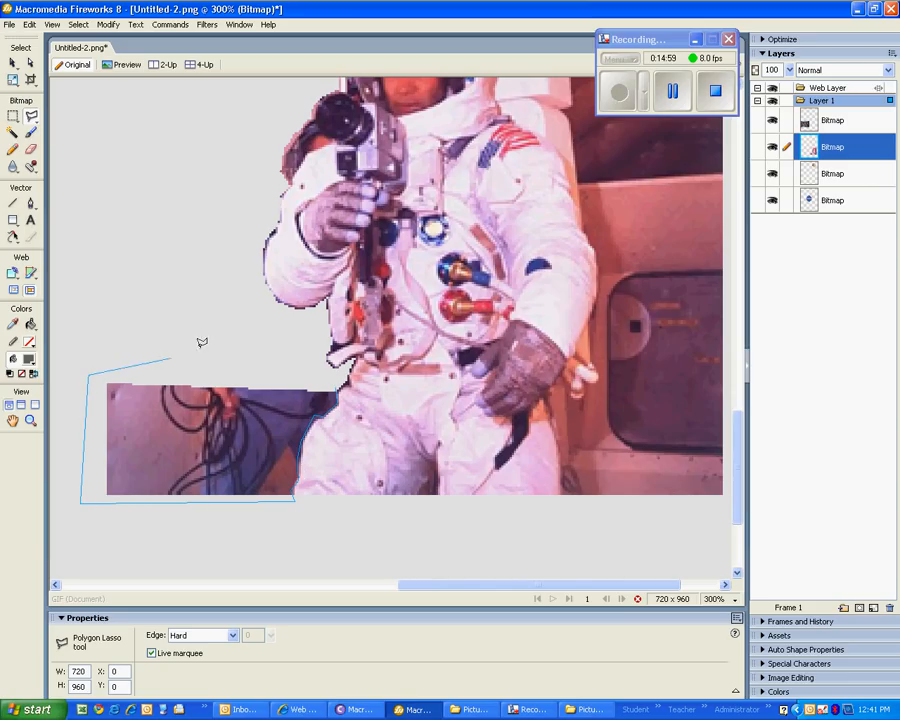
left_click(337, 386)
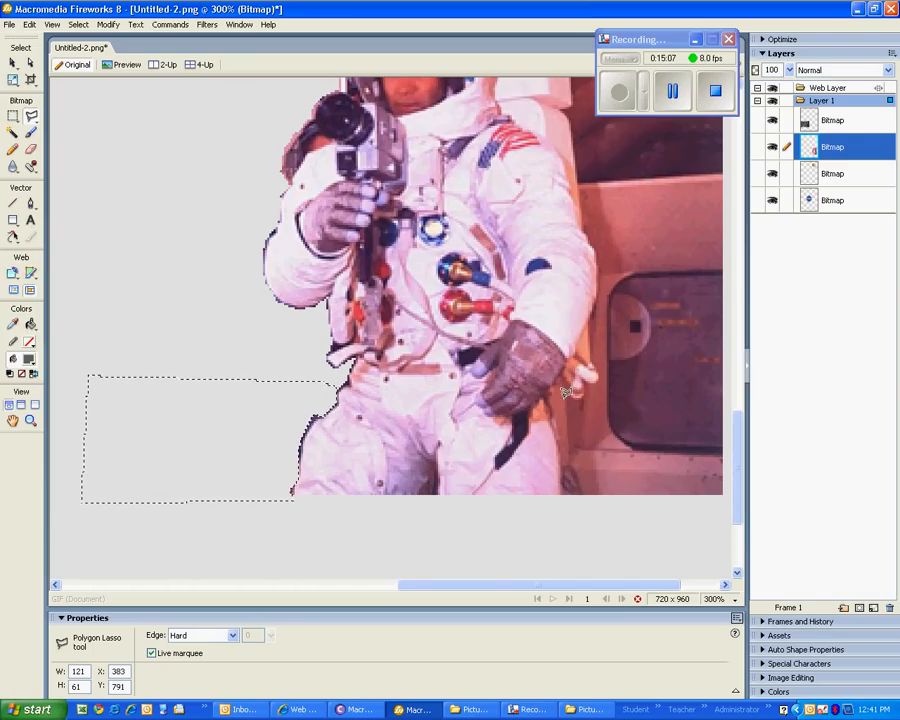
Finish cutting out the astronaut by removing the background above the helmet and on the flag-patch side, and clear the selection
scroll(563, 395, "up", 2)
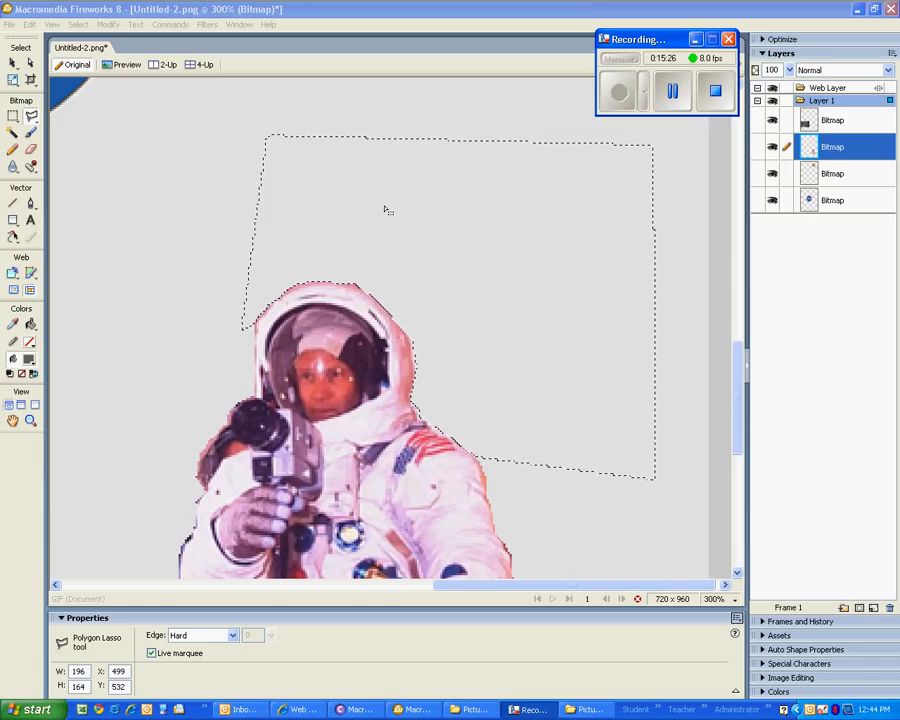
left_click(415, 212)
key("v")
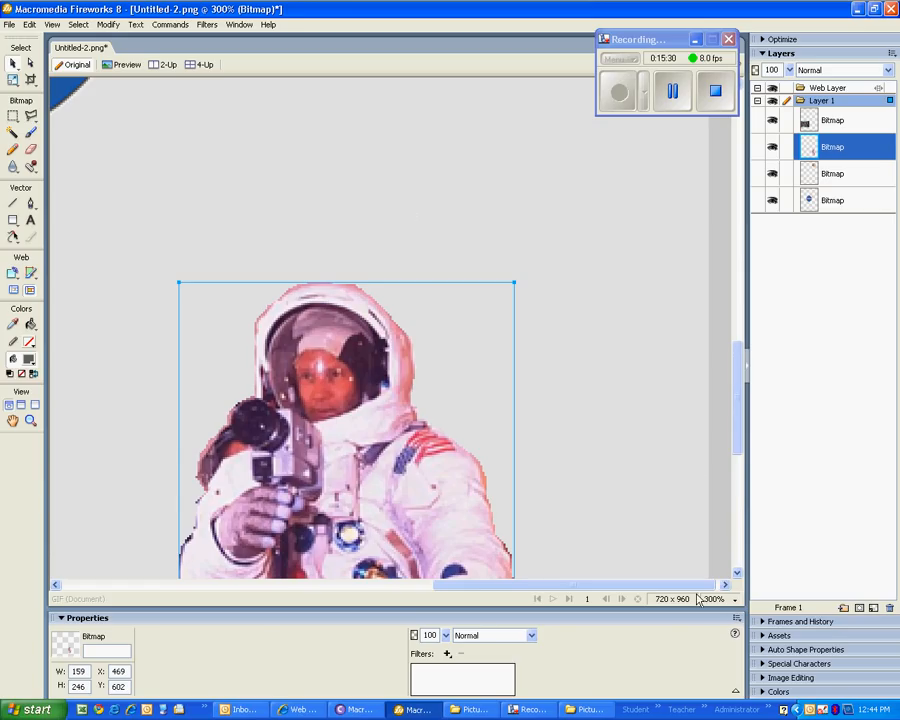
Move the cut-out astronaut up beside the NASA logo, below the moon, to about X 493, Y 378
left_click(735, 601)
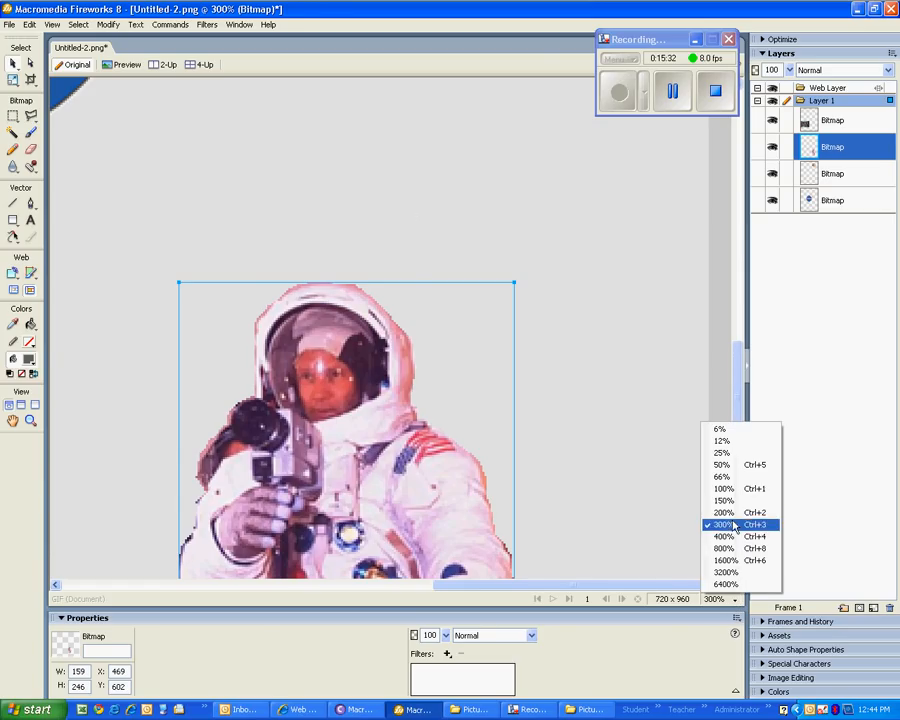
left_click(722, 488)
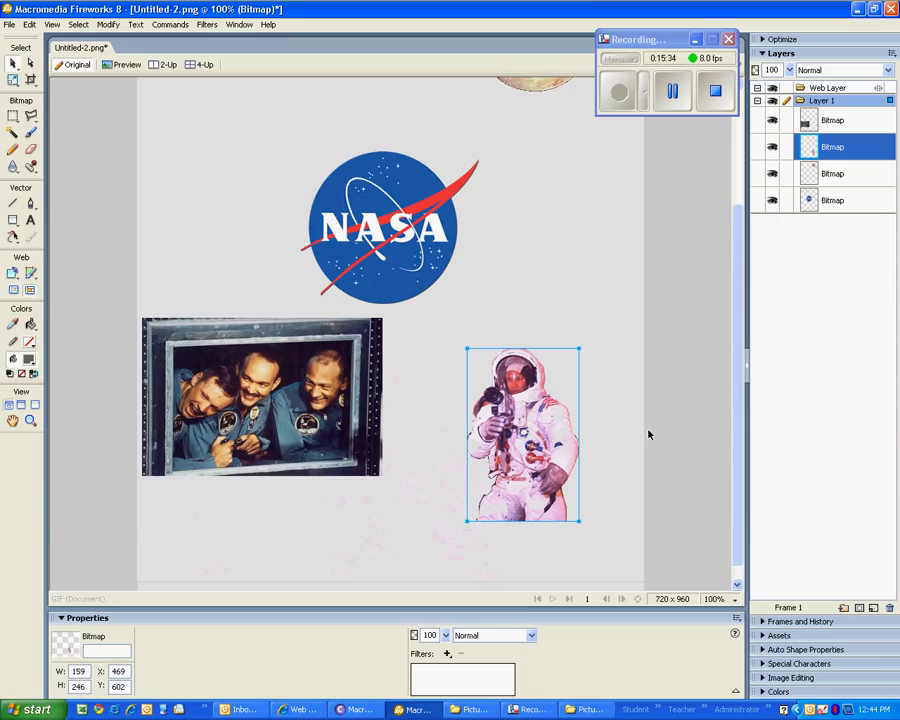
left_click(735, 600)
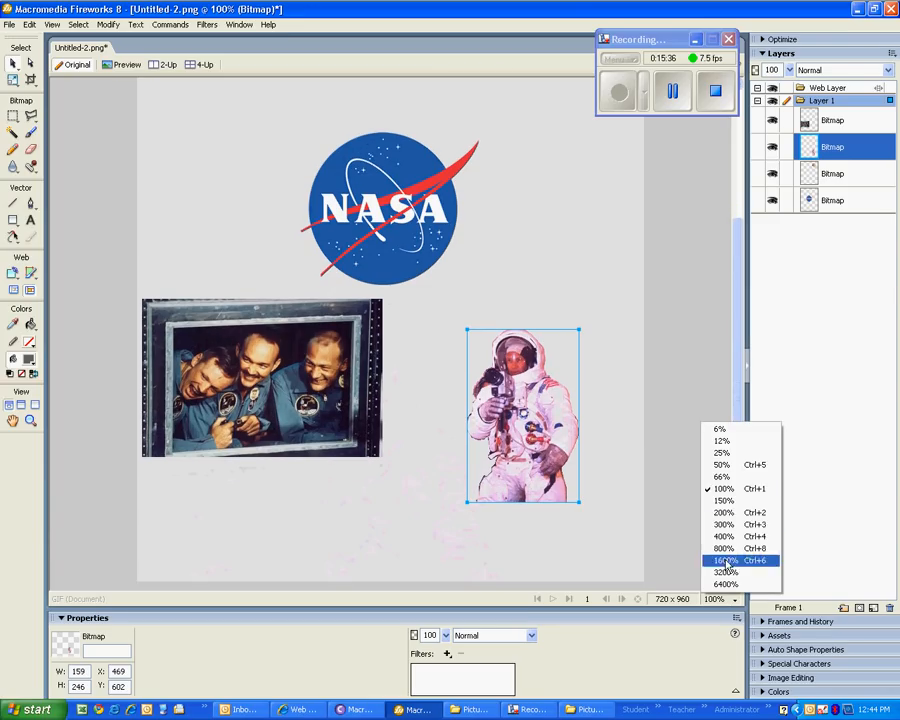
left_click(720, 475)
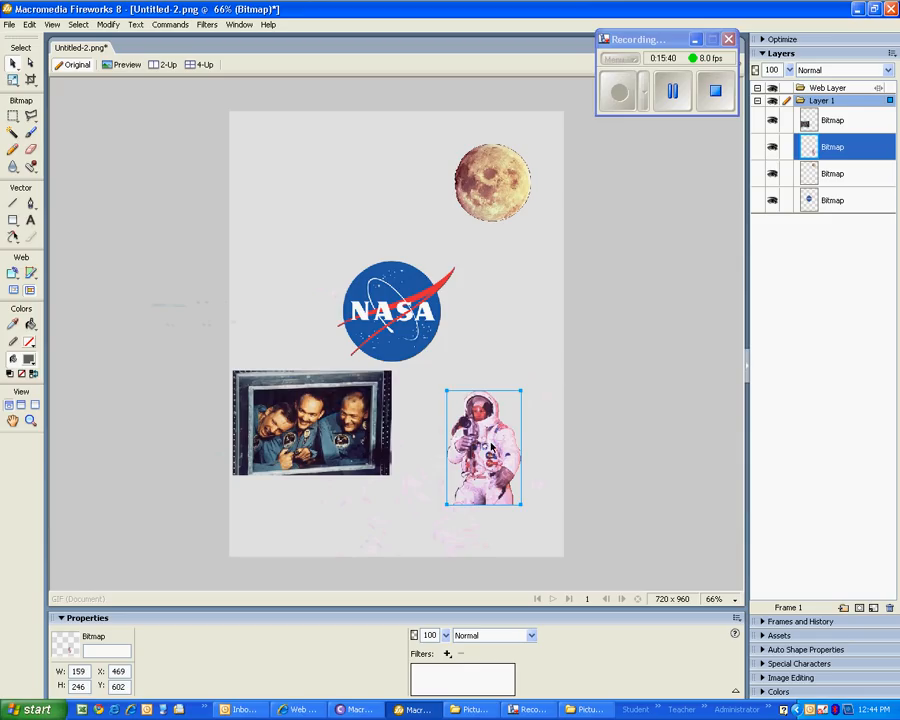
left_click_drag(490, 447, 501, 343)
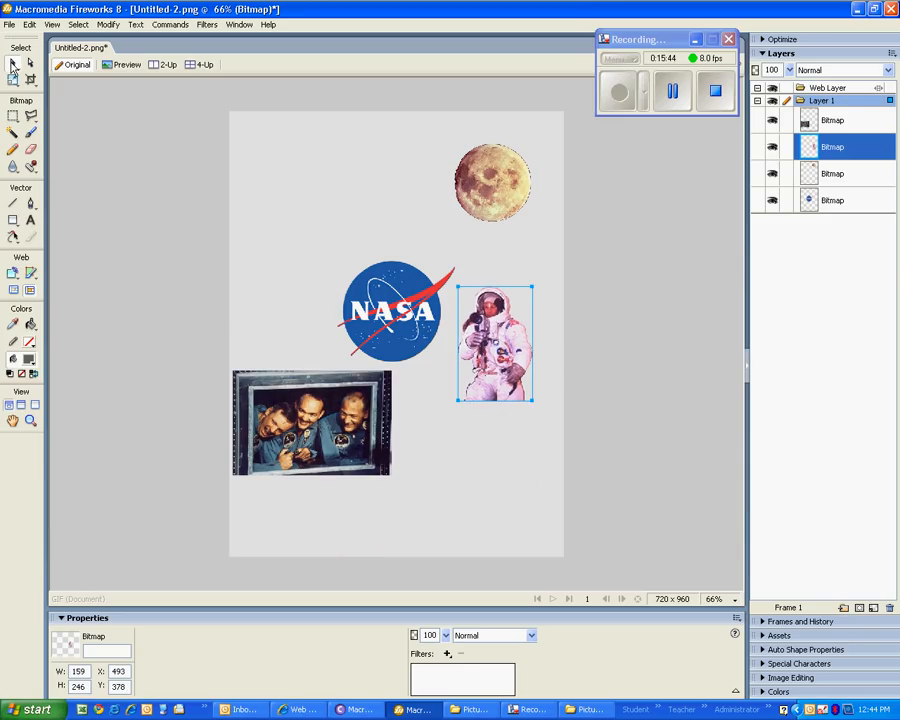
Shift the moon slightly toward the canvas centre and move the cut-out astronaut over its lower edge, to about X 532, Y 161
left_click_drag(512, 352, 526, 314)
left_click_drag(492, 185, 476, 200)
key("ctrl+Down")
left_click_drag(520, 318, 521, 251)
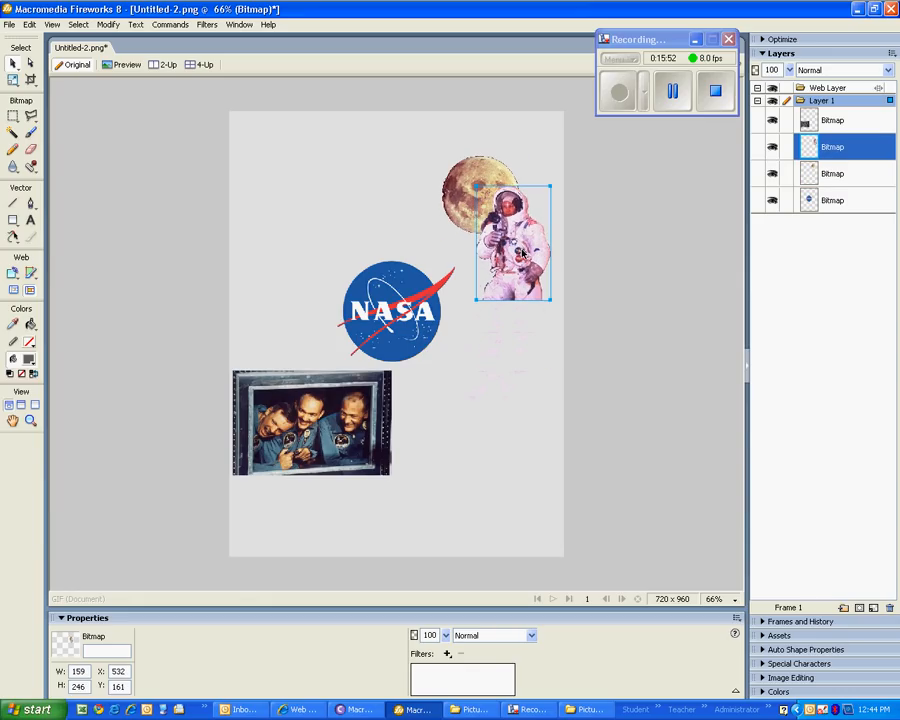
left_click(460, 193)
left_click(531, 253)
Move the three-astronaut crew photo directly beneath the NASA logo, to X 185, Y 526, and deselect it
left_click(317, 418)
left_click_drag(317, 418, 428, 433)
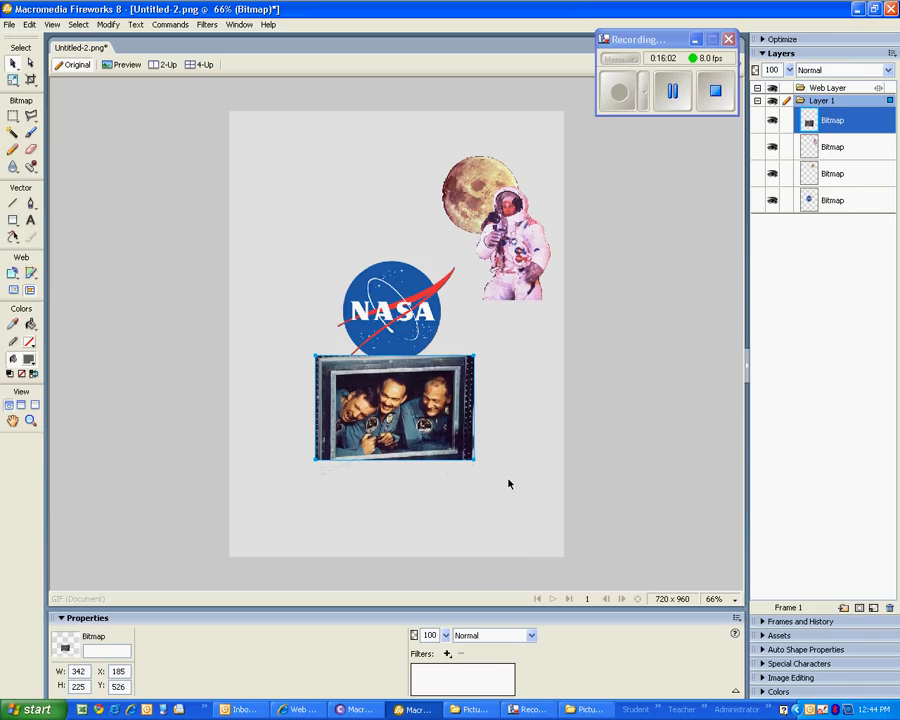
left_click(287, 397)
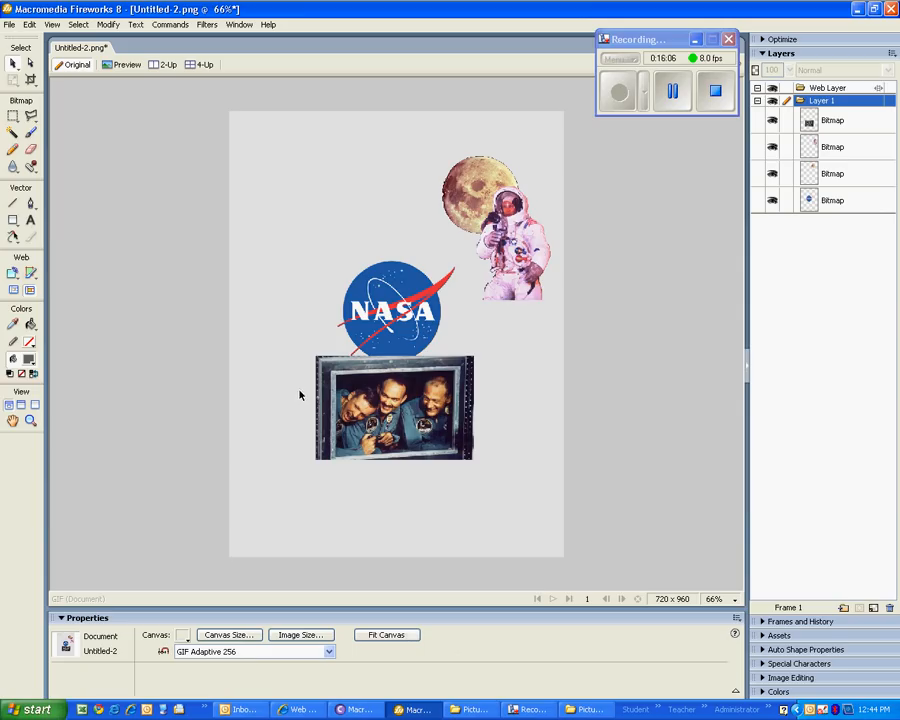
Open the Moonwalk picture from the Picture Montage folder for import, browsing the files as thumbnails
left_click(8, 25)
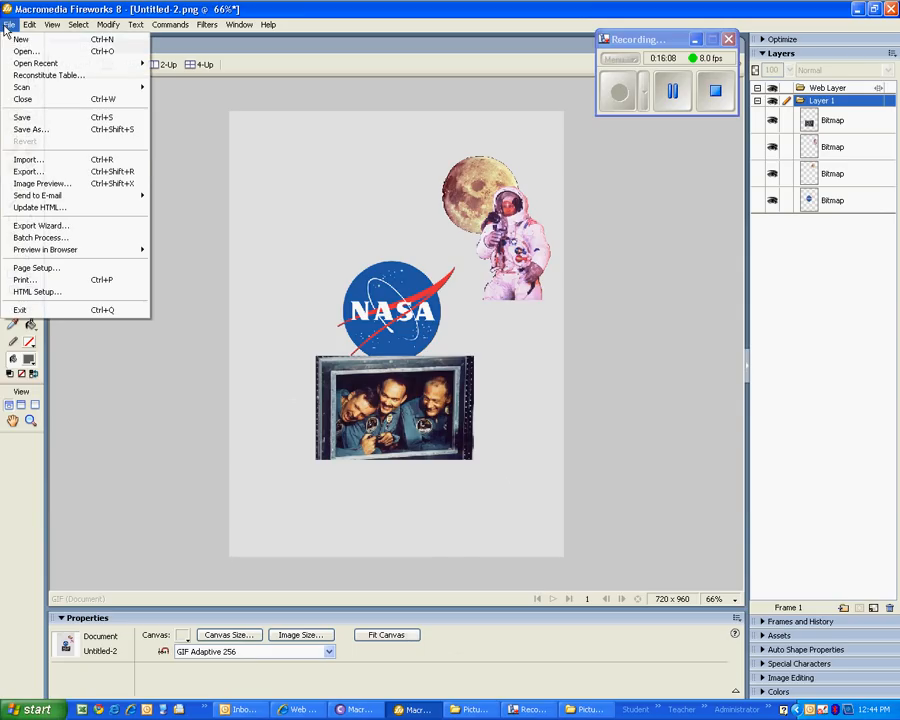
left_click(50, 160)
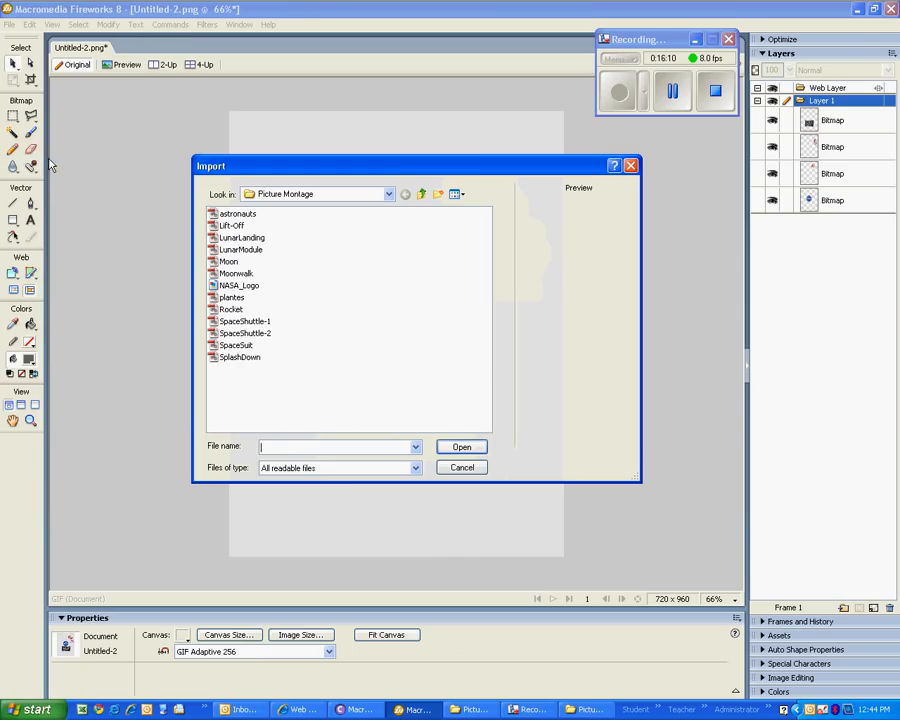
left_click(456, 194)
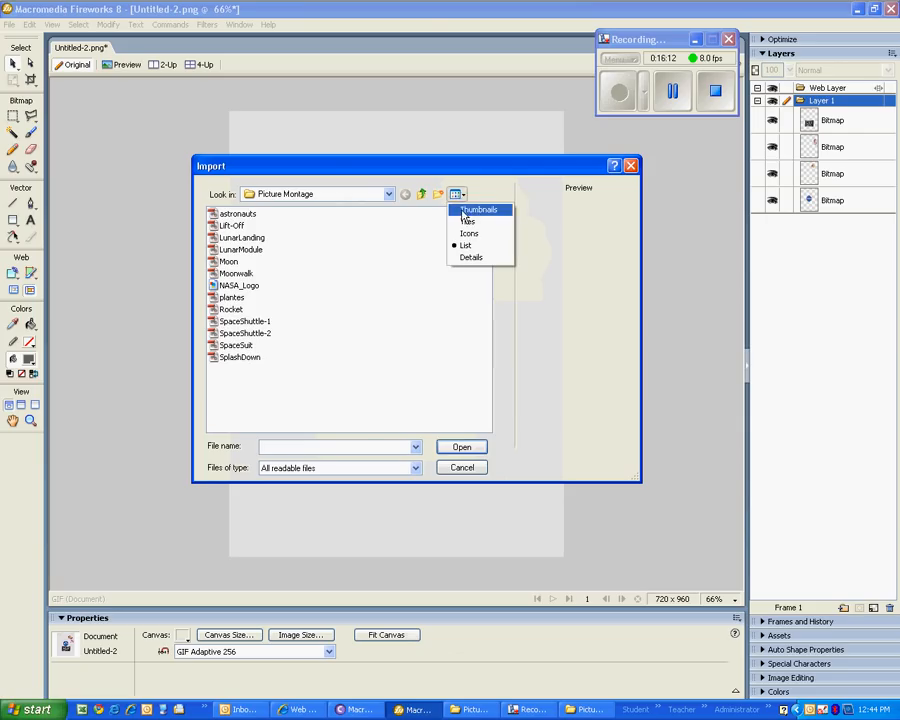
left_click(466, 206)
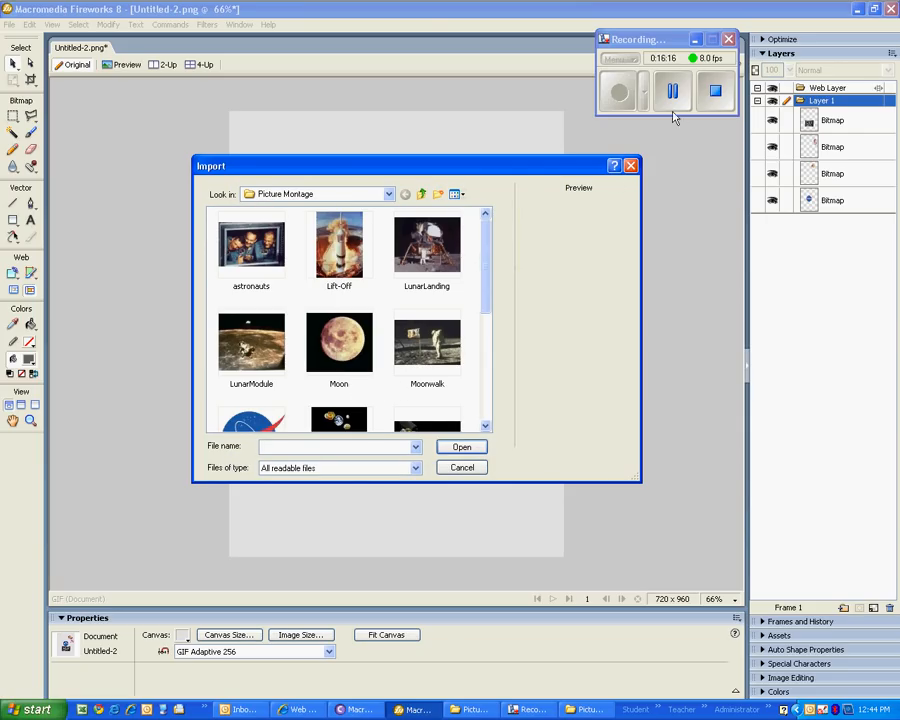
left_click(427, 343)
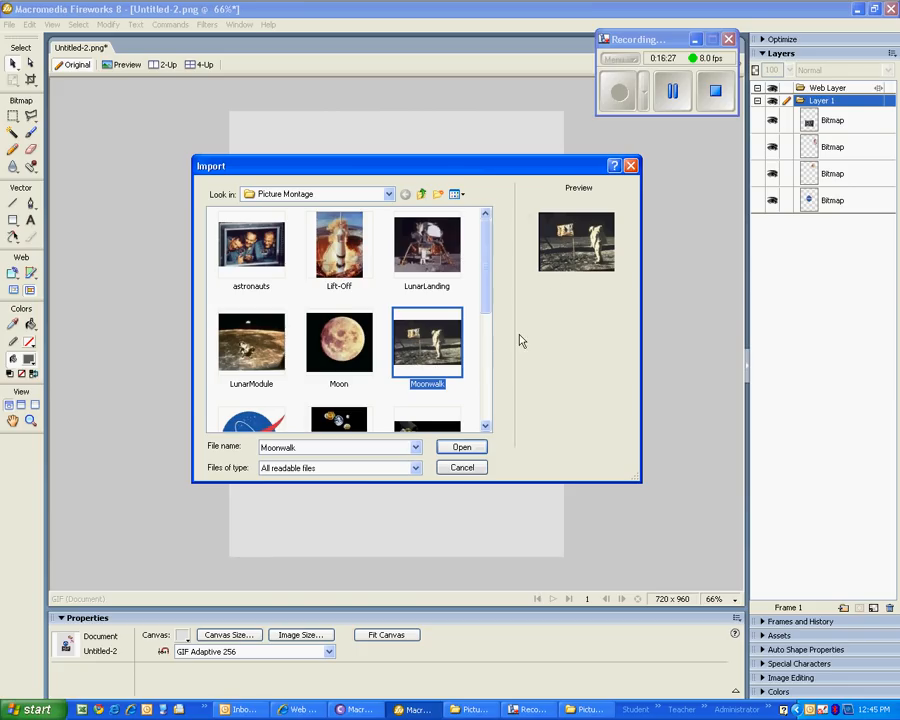
left_click(462, 448)
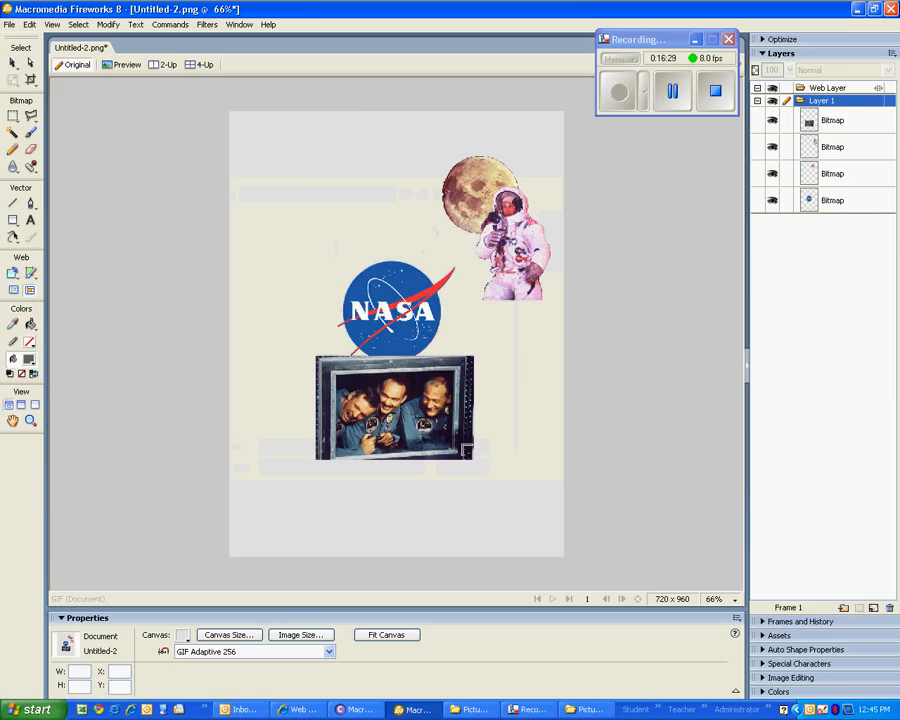
Place the Moonwalk picture about 337 by 223 pixels in the canvas's lower-right corner, around X 379, Y 737, and deselect it
left_click_drag(400, 473, 517, 578)
left_click_drag(463, 523, 441, 495)
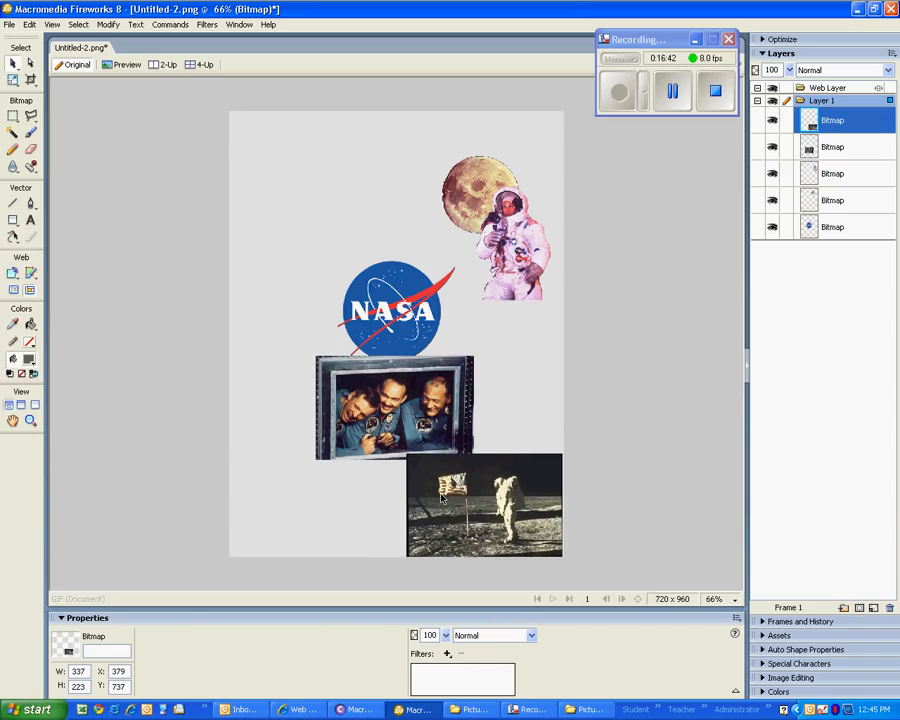
left_click(371, 494)
Open the SpaceShuttle-1 picture from the Picture Montage folder for import, using the thumbnail view to find it
left_click(9, 24)
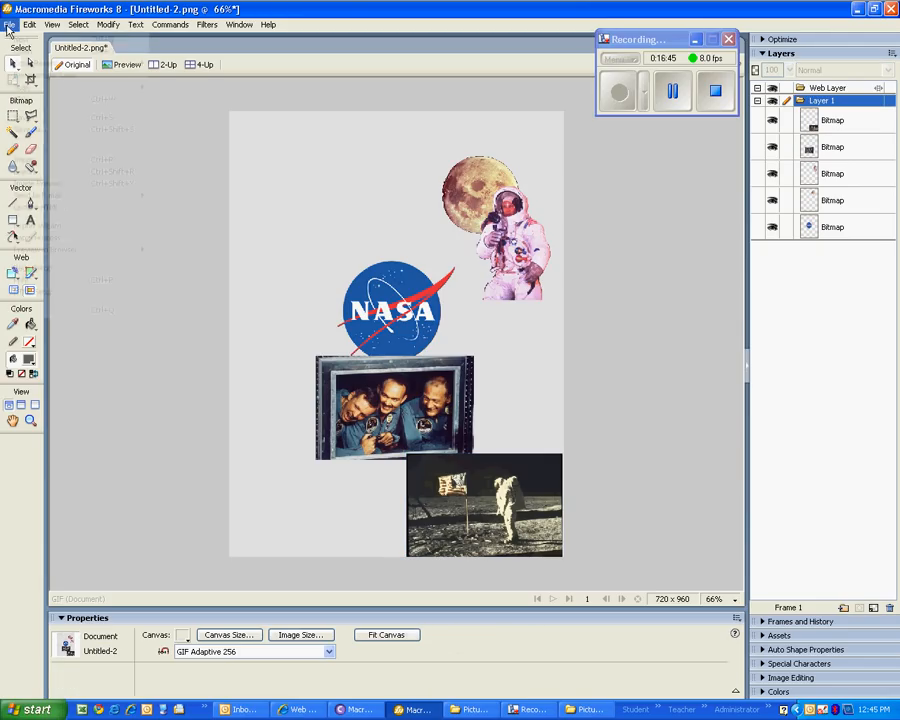
left_click(64, 160)
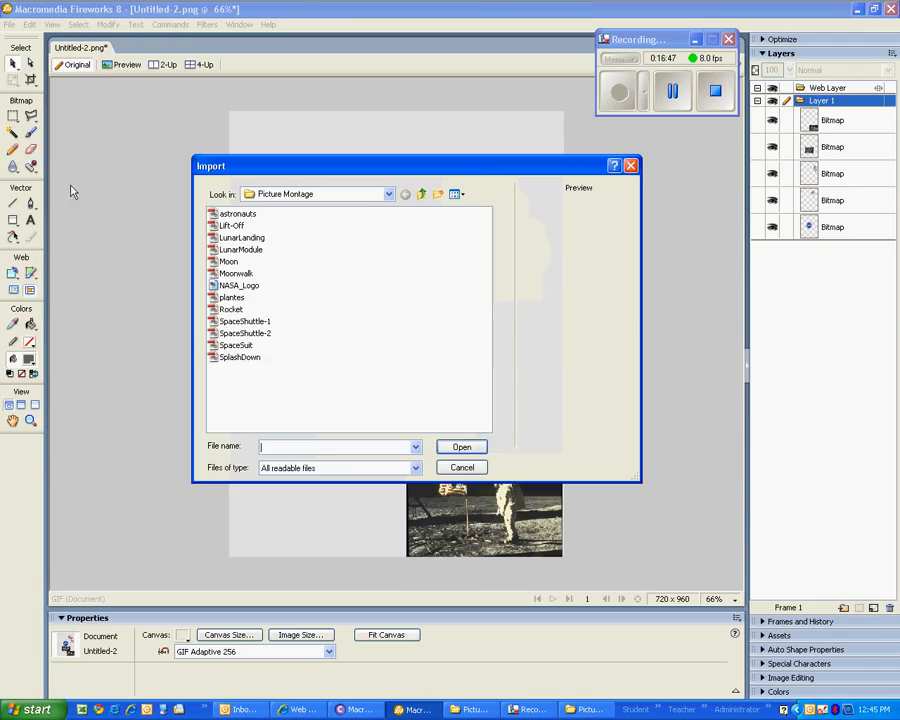
left_click(457, 194)
left_click(465, 210)
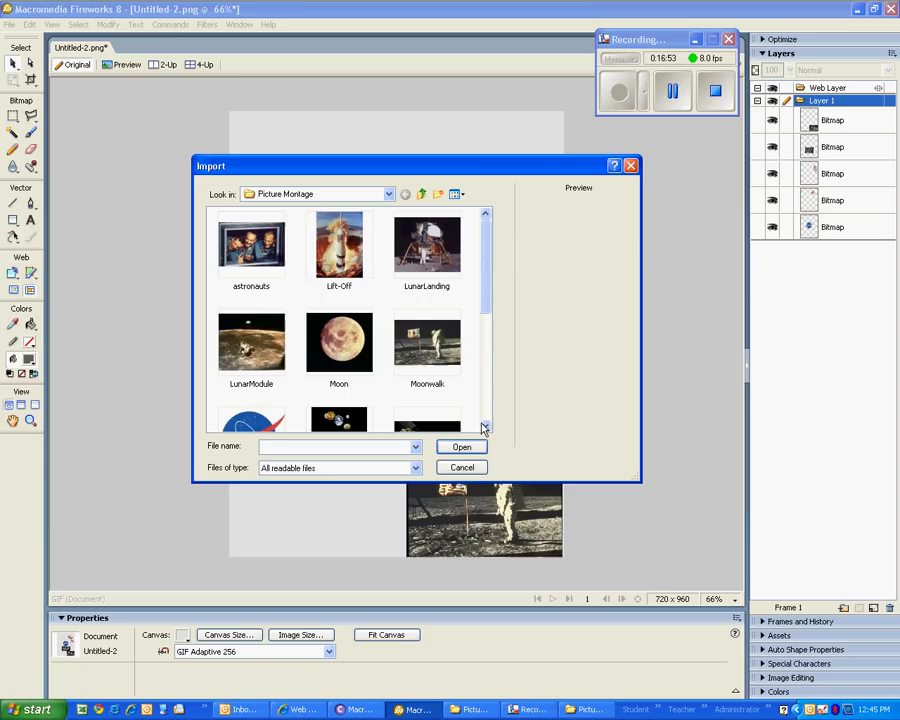
left_click(485, 427)
left_click(485, 427)
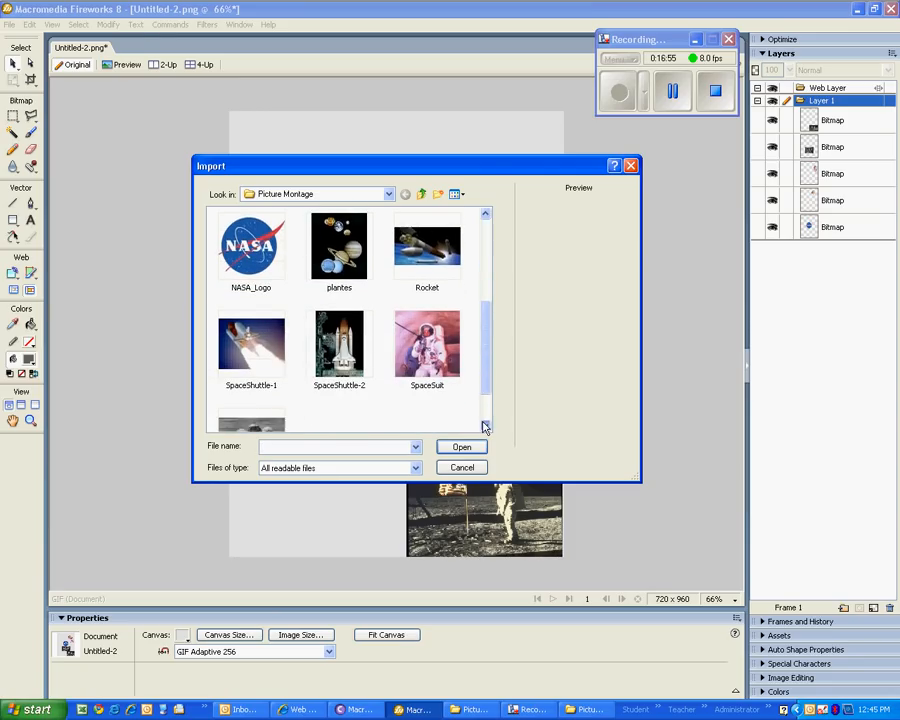
left_click(485, 427)
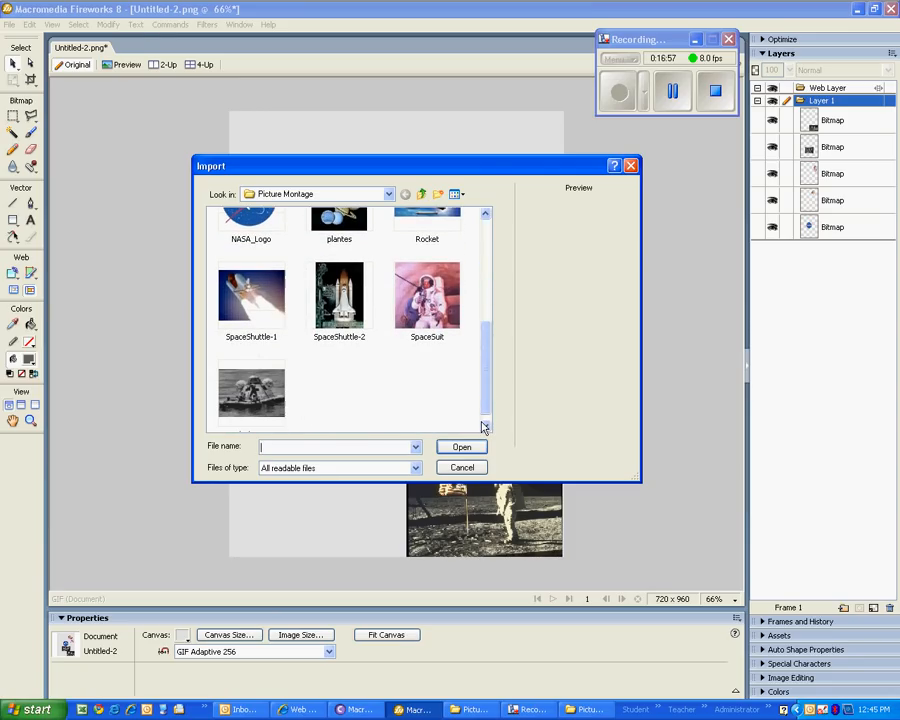
left_click(252, 305)
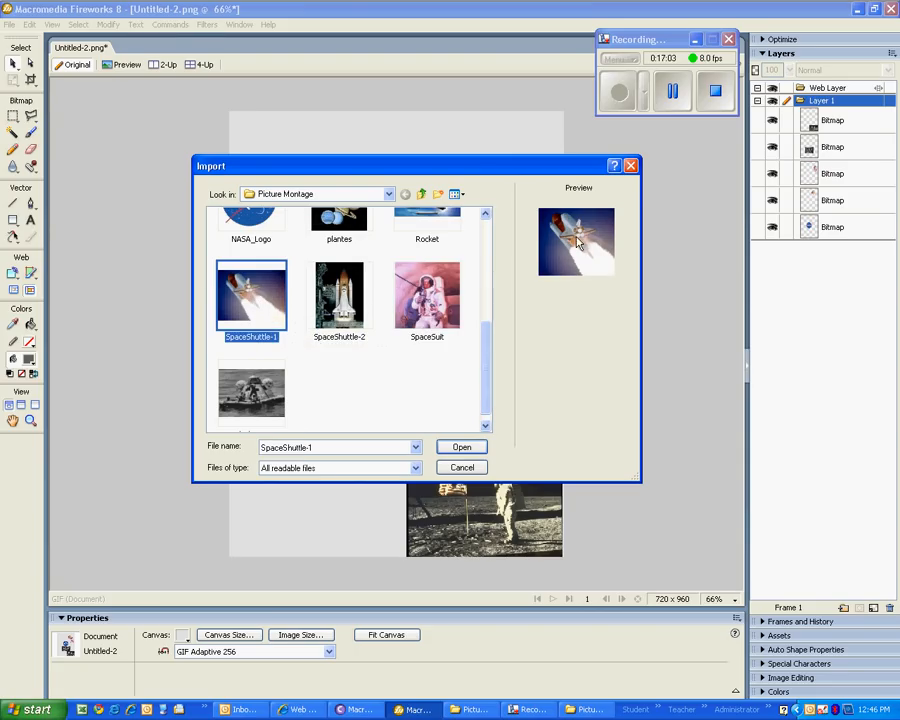
left_click(462, 447)
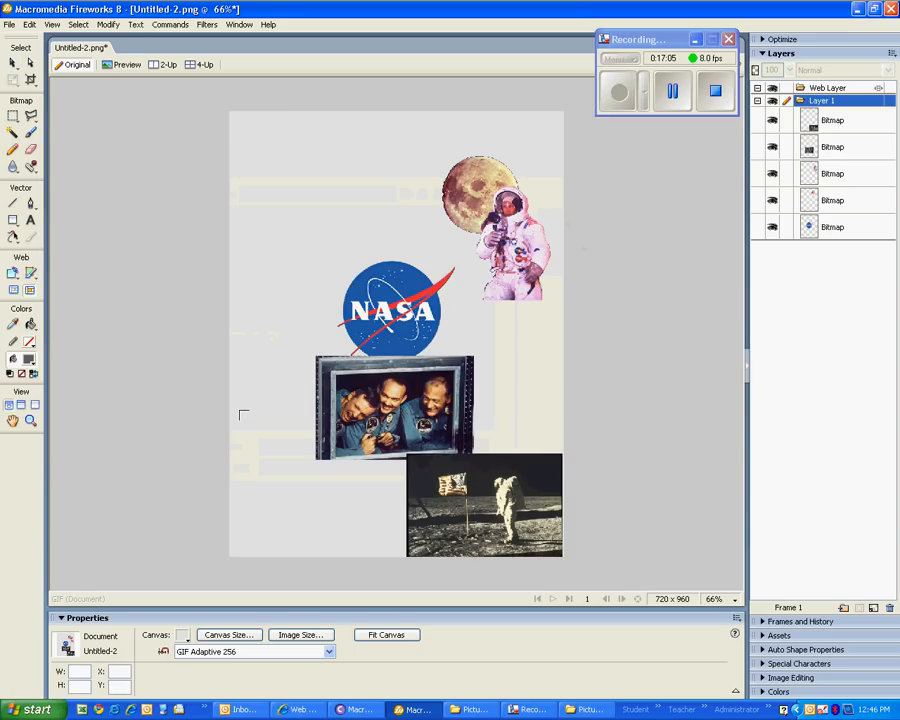
Place the shuttle picture about 380 by 285 pixels near the canvas's lower-left corner, at about X 5, Y 656
left_click_drag(240, 411, 411, 547)
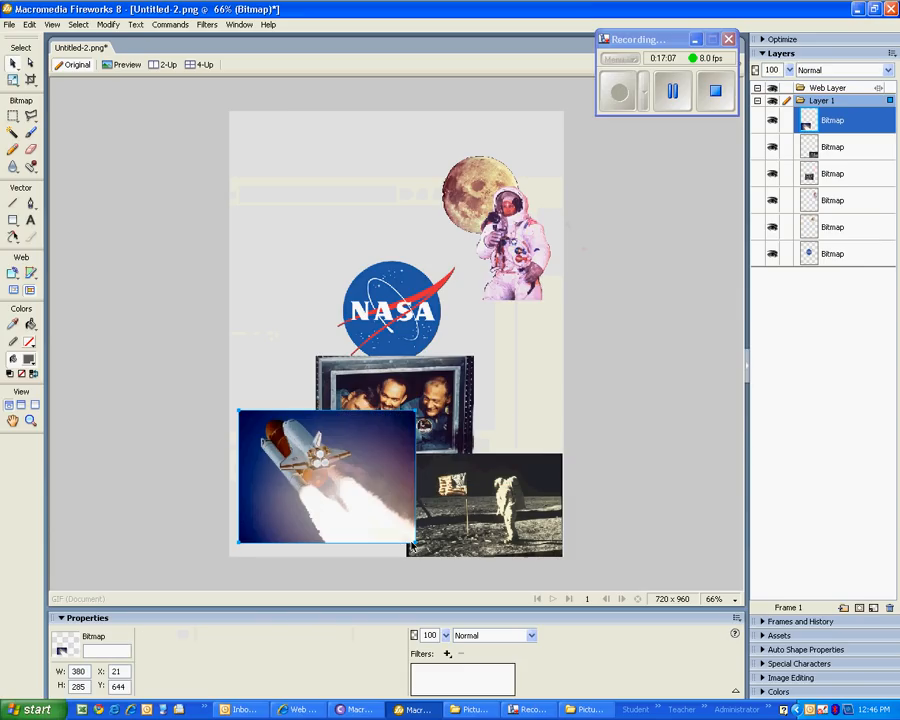
mouse_move(351, 495)
left_mouse_down()
mouse_move(345, 516)
mouse_move(342, 507)
left_mouse_up()
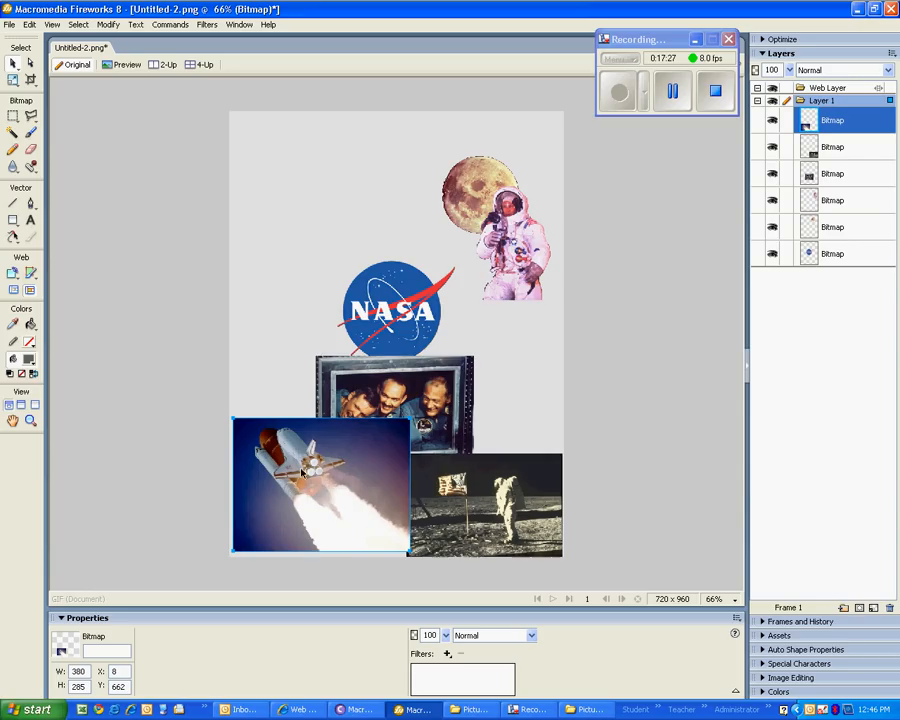
left_click(668, 98)
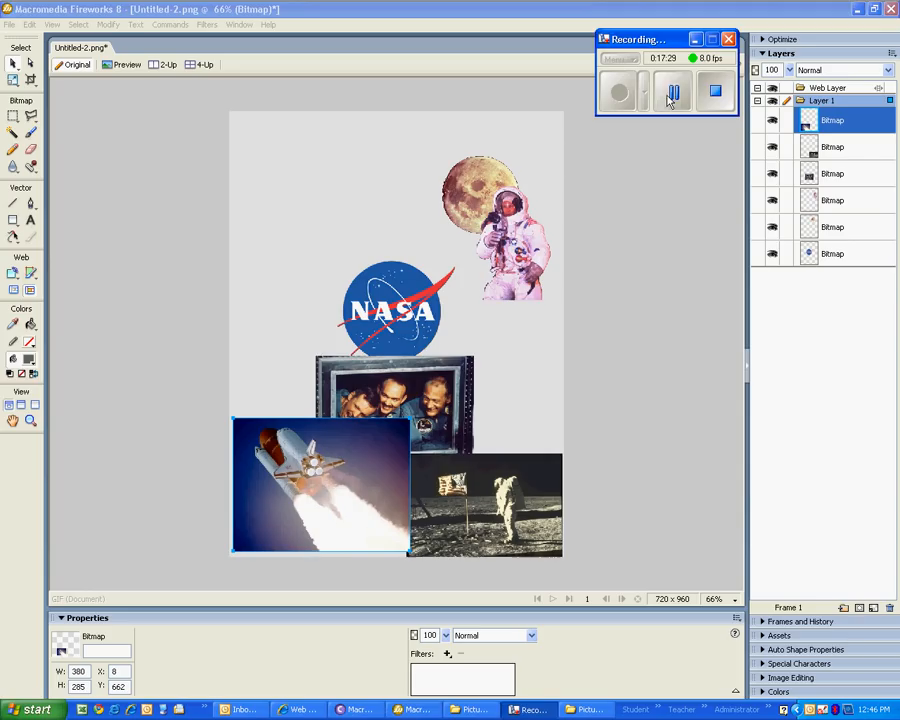
left_click(288, 466)
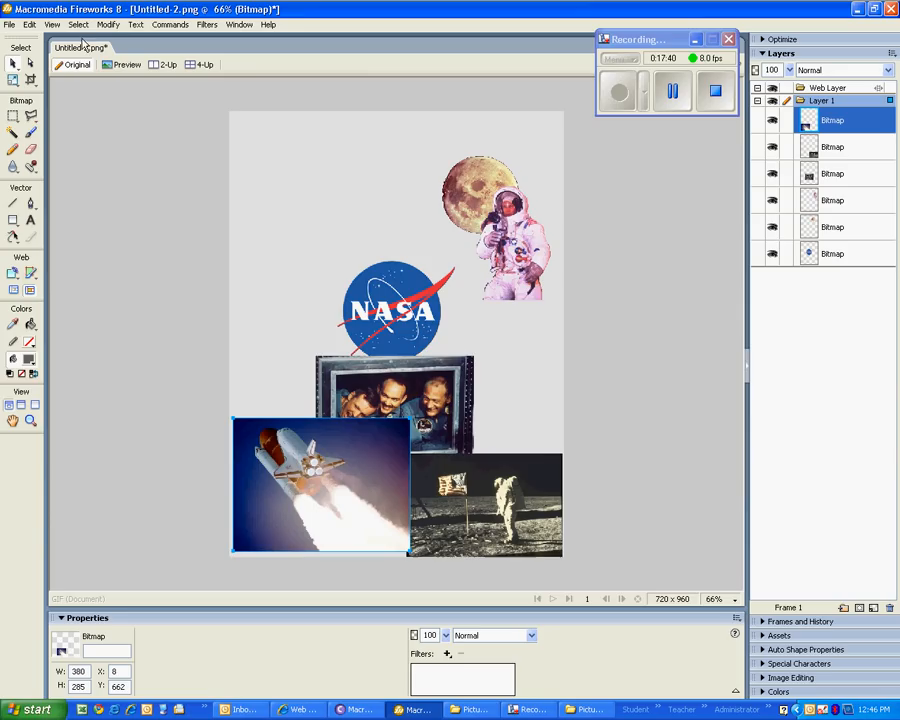
left_click_drag(350, 493, 331, 472)
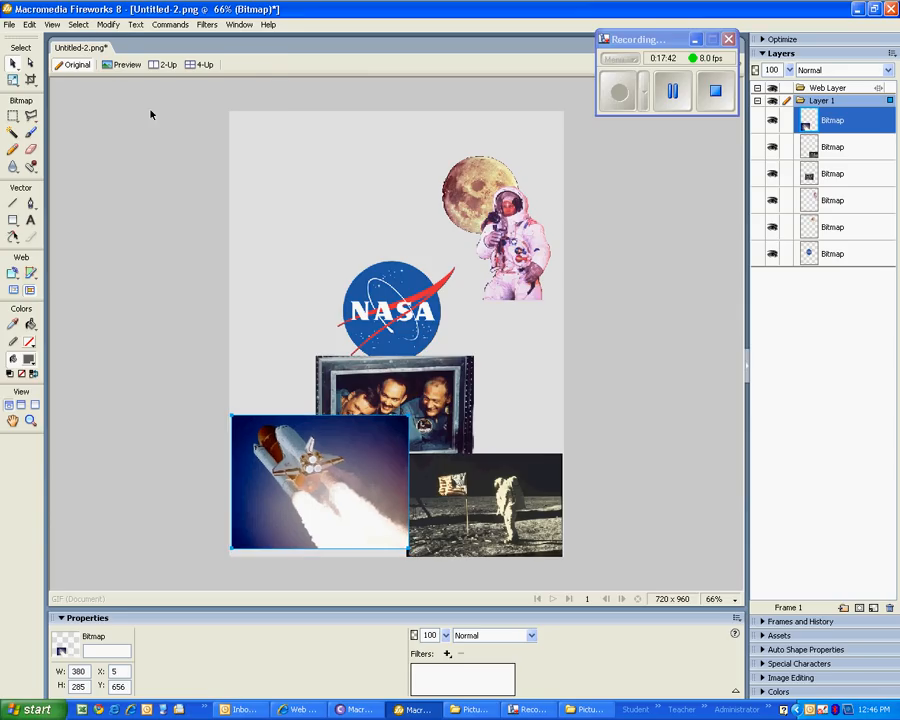
Flip the shuttle picture horizontally and fit it into the canvas's lower-left corner at X 0, Y 676
left_click(107, 24)
mouse_move(193, 193)
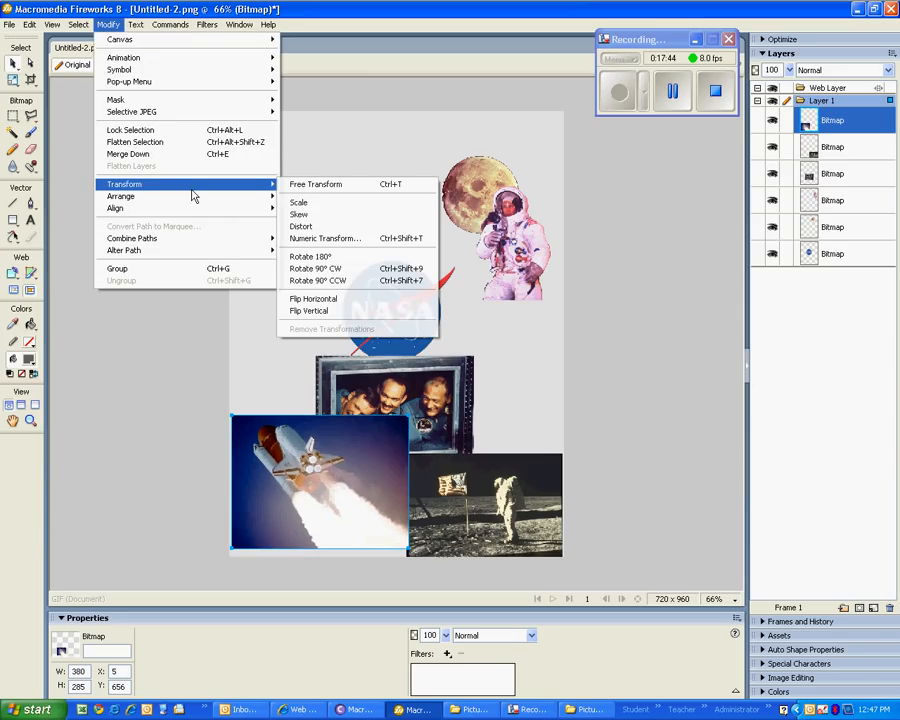
left_click(314, 299)
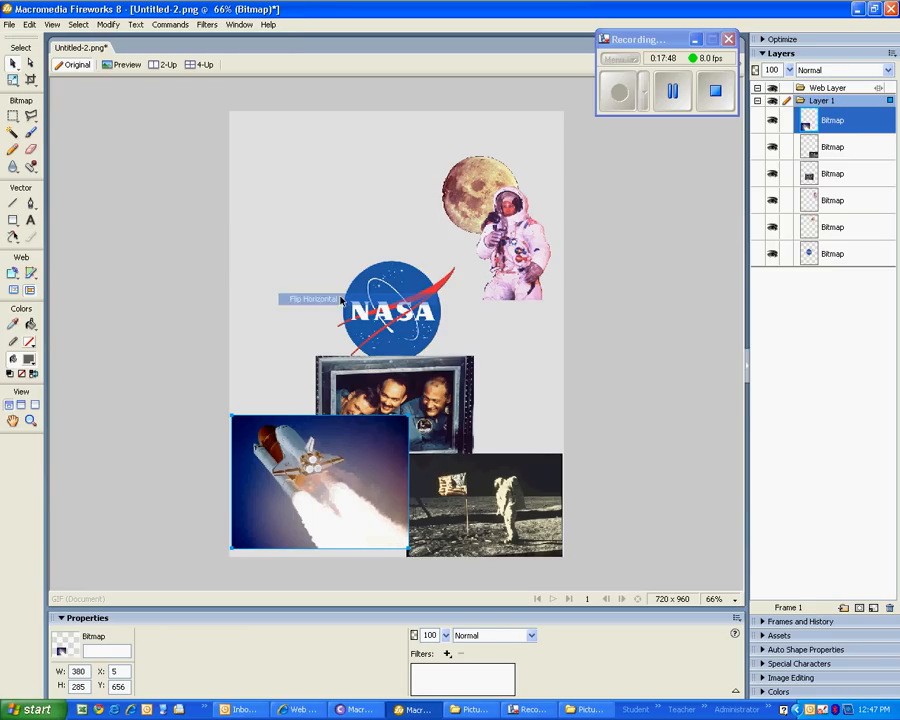
mouse_move(291, 486)
left_mouse_down()
mouse_move(283, 488)
mouse_move(316, 460)
mouse_move(280, 503)
mouse_move(287, 484)
mouse_move(286, 496)
left_mouse_up()
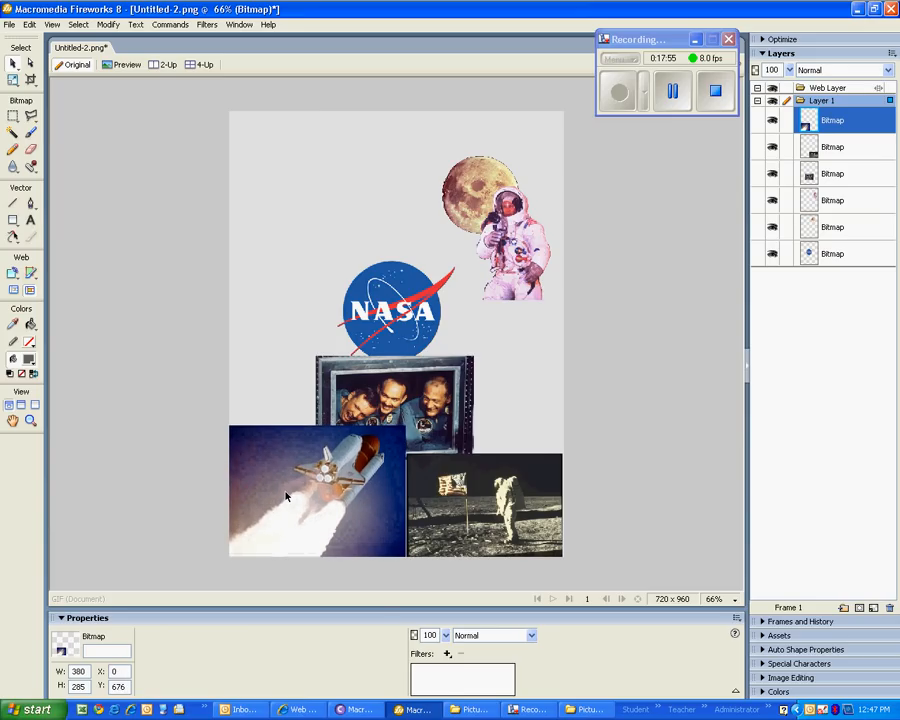
Move the Moonwalk picture up so it overlaps the crew photo and tucks behind the shuttle picture, to about X 321, Y 619
left_click(480, 510)
left_click(427, 412)
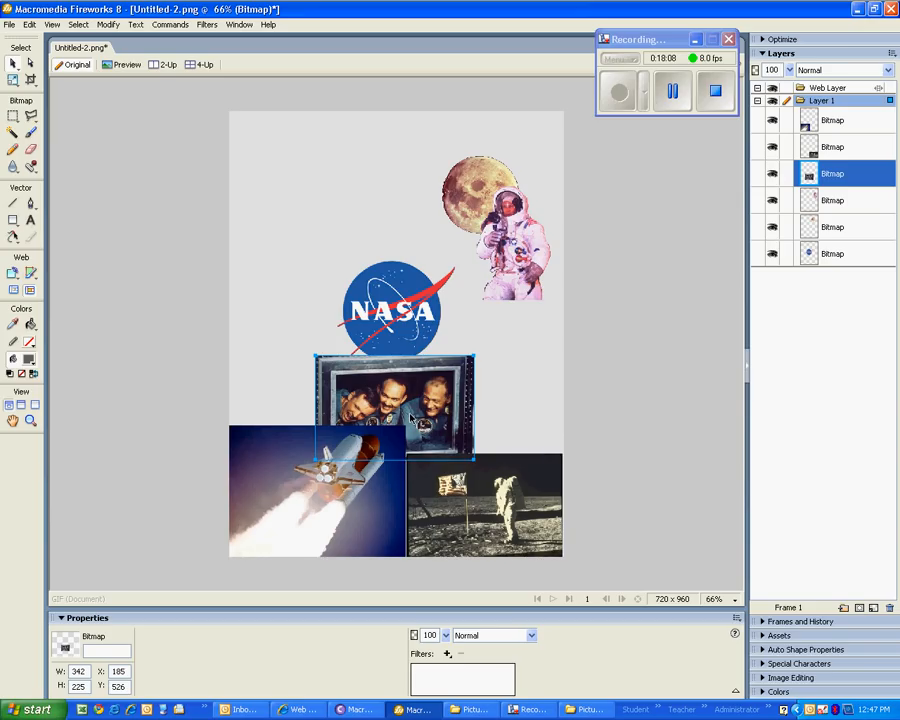
left_click_drag(460, 509, 425, 460)
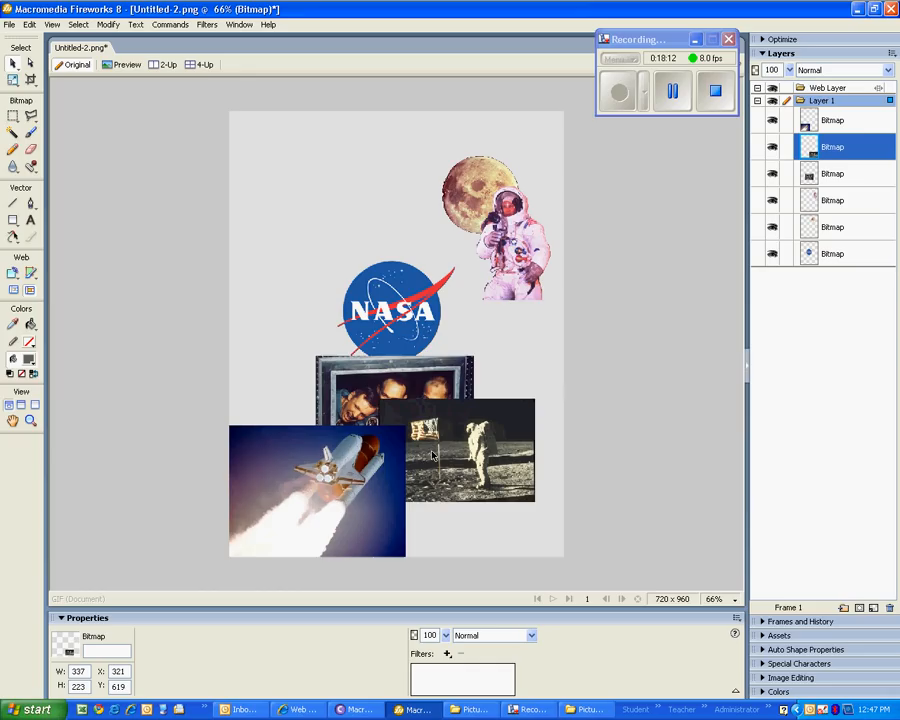
Lower the NASA logo to X 231, Y 345 behind the crew photo, and move the crew photo slightly up over it
left_click(360, 378)
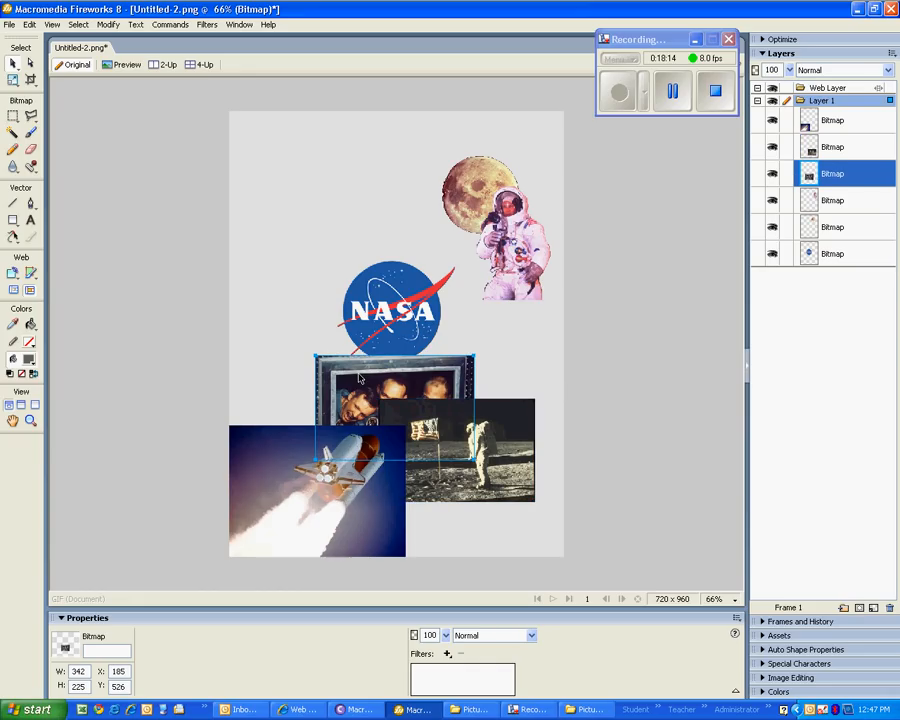
left_click(391, 328)
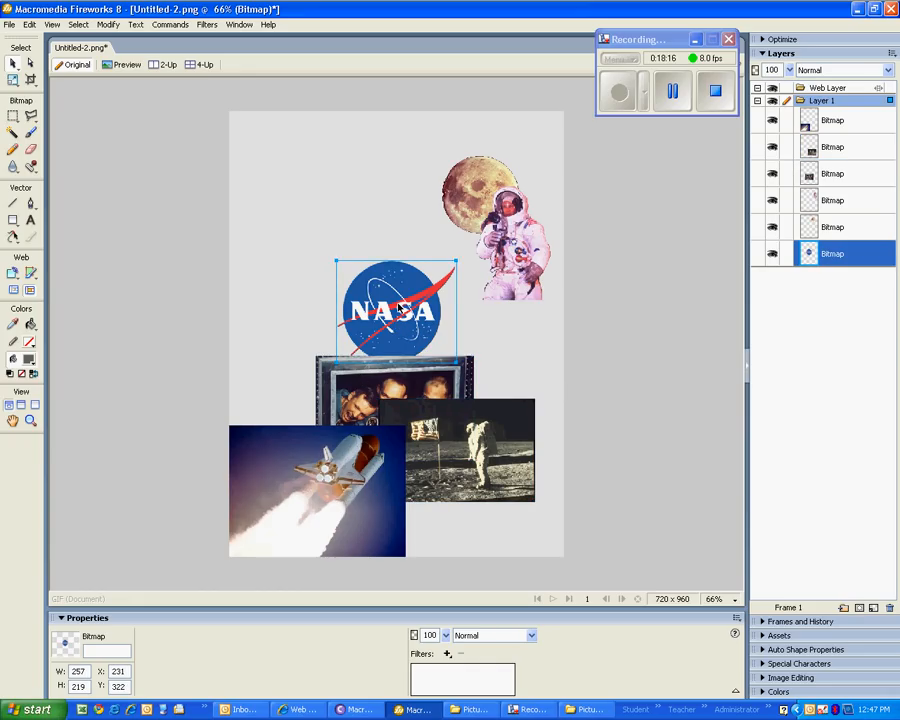
mouse_move(396, 304)
left_mouse_down()
mouse_move(399, 365)
mouse_move(398, 321)
left_mouse_up()
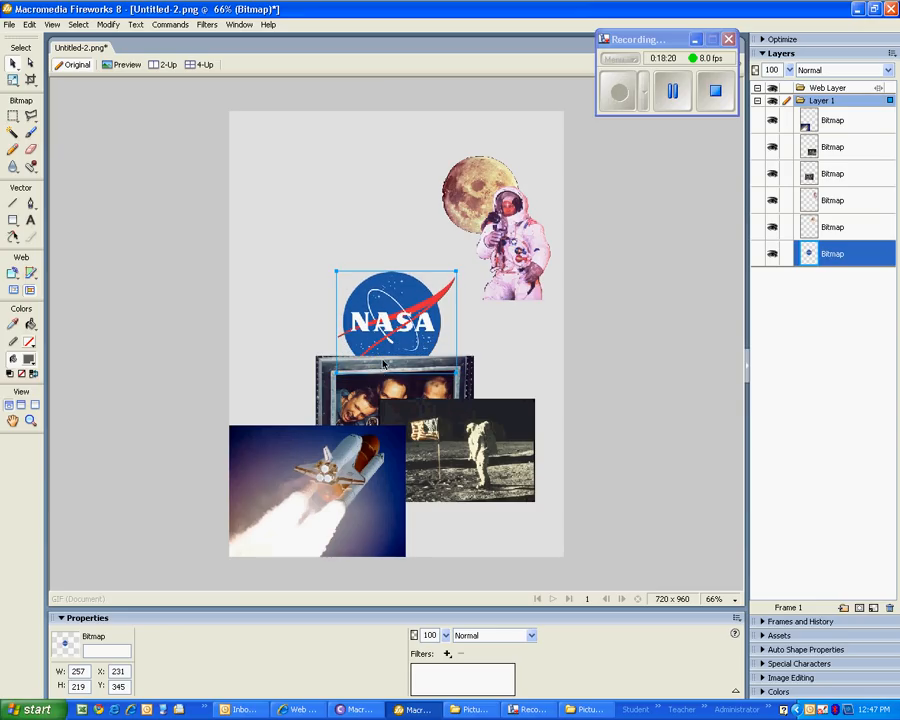
left_click(340, 395)
mouse_move(340, 395)
left_mouse_down()
mouse_move(348, 381)
mouse_move(340, 384)
left_mouse_up()
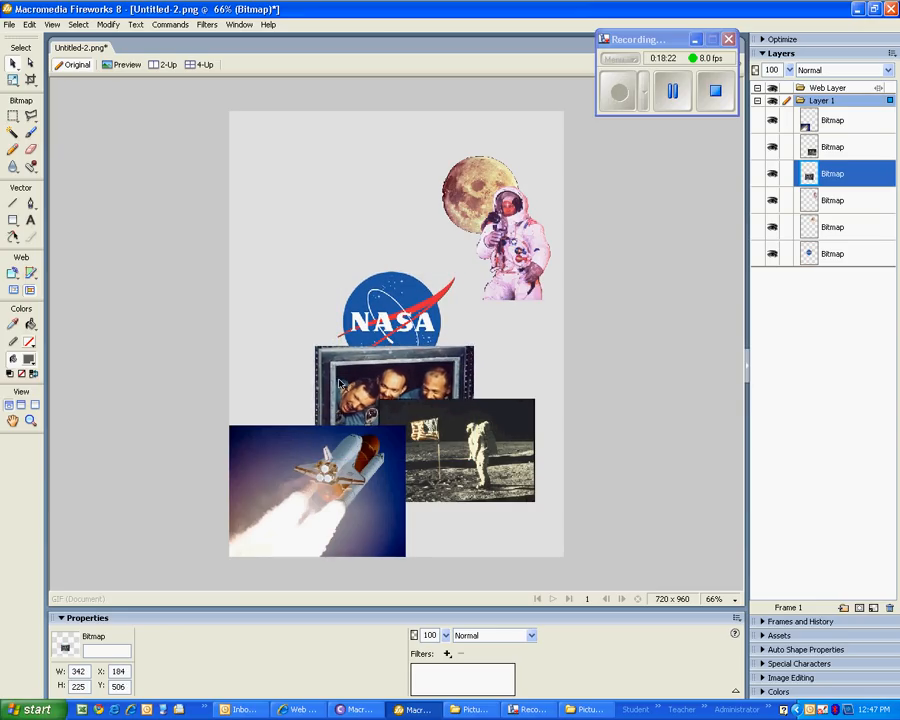
Nudge the Moonwalk picture slightly up and left, and shift the shuttle picture to X 5, Y 672
left_click_drag(503, 460, 500, 457)
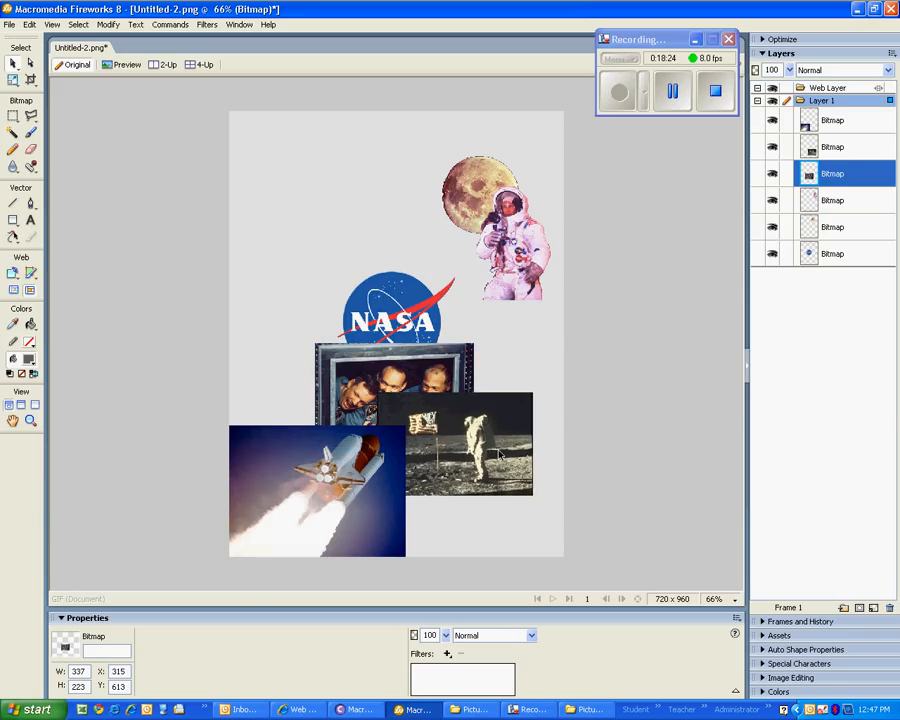
left_click(335, 470)
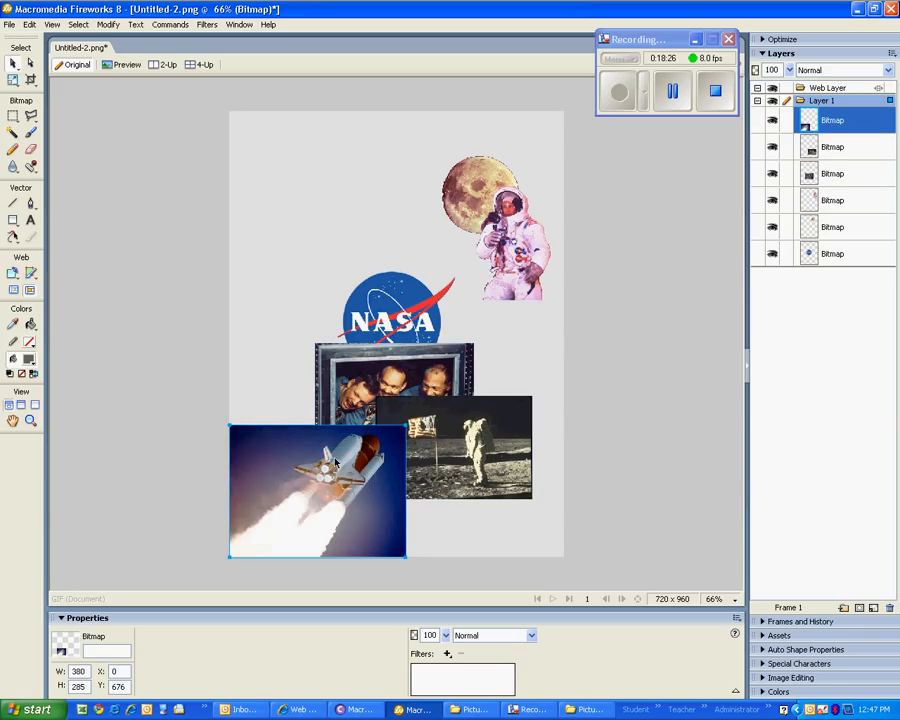
left_click_drag(335, 463, 338, 460)
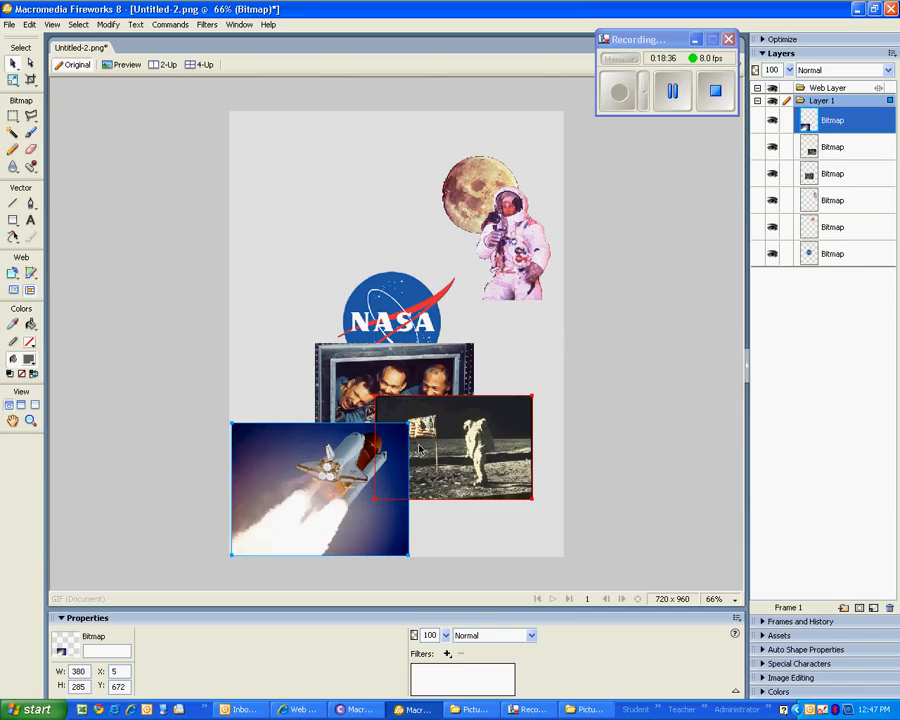
Bring the NASA logo to the front and raise it above the crew photo, to about X 234, Y 286
left_click(390, 312)
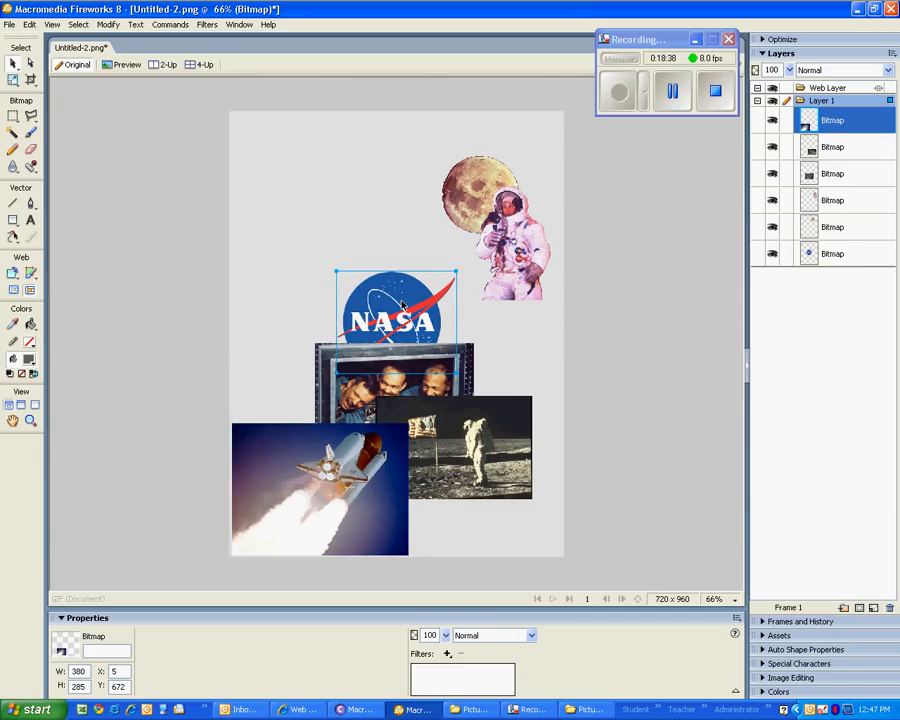
mouse_move(390, 312)
left_mouse_down()
mouse_move(383, 293)
mouse_move(387, 307)
left_mouse_up()
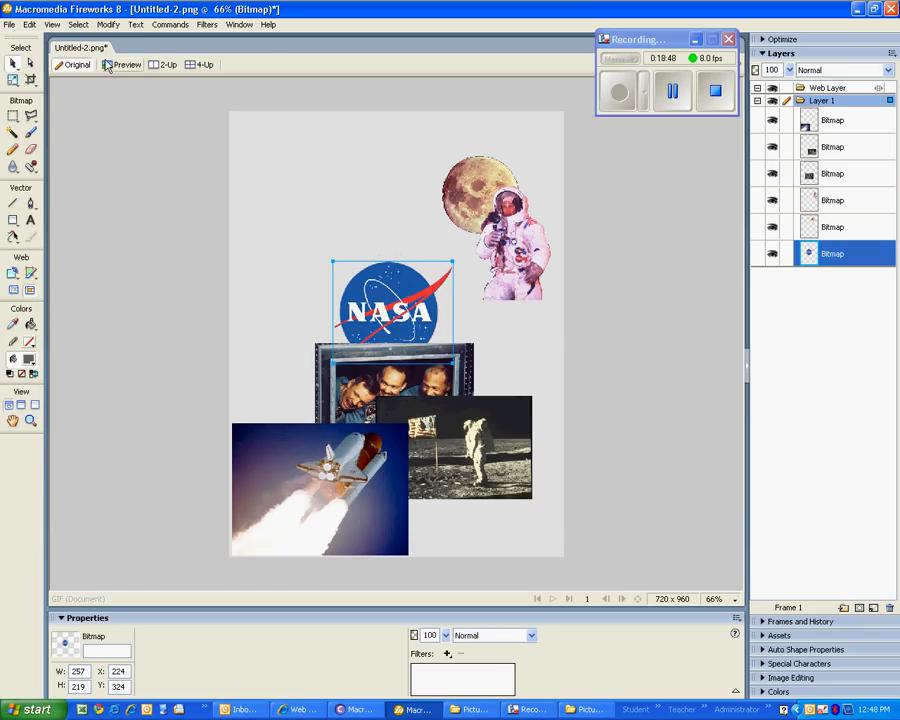
left_click(107, 24)
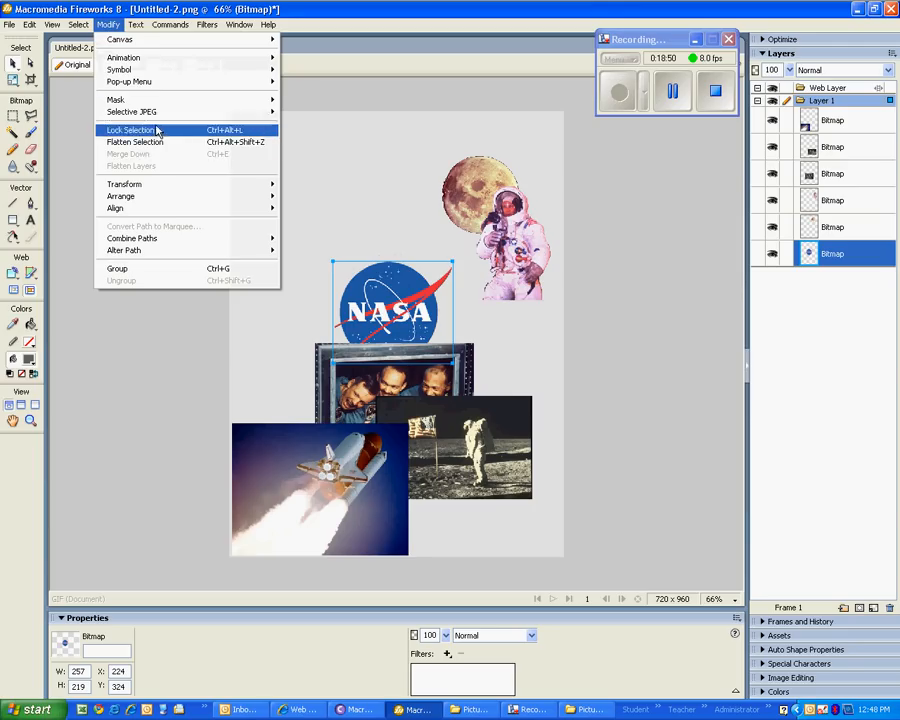
mouse_move(215, 202)
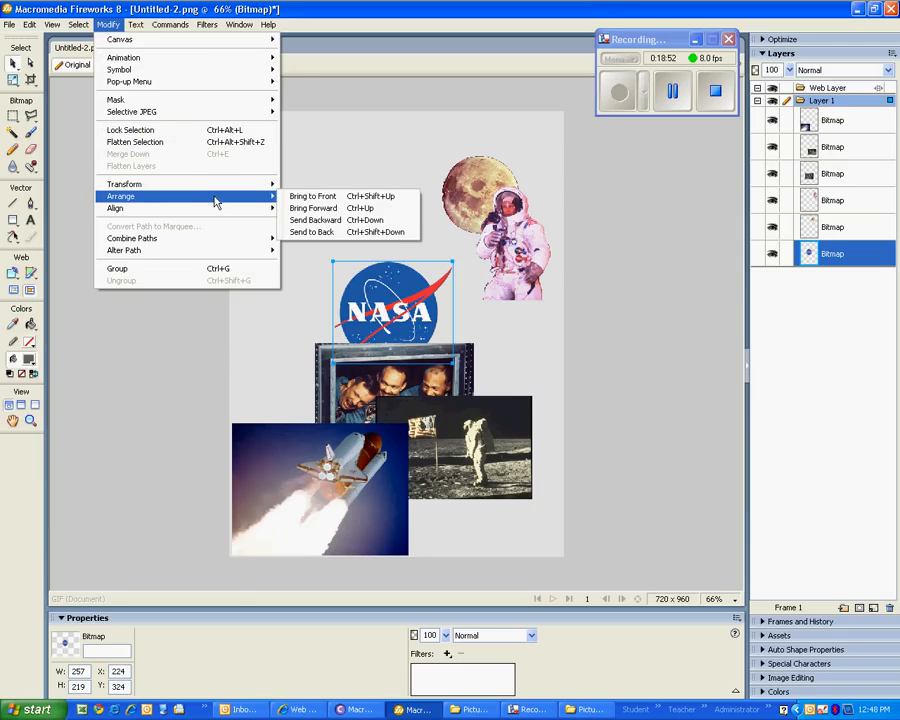
left_click(297, 200)
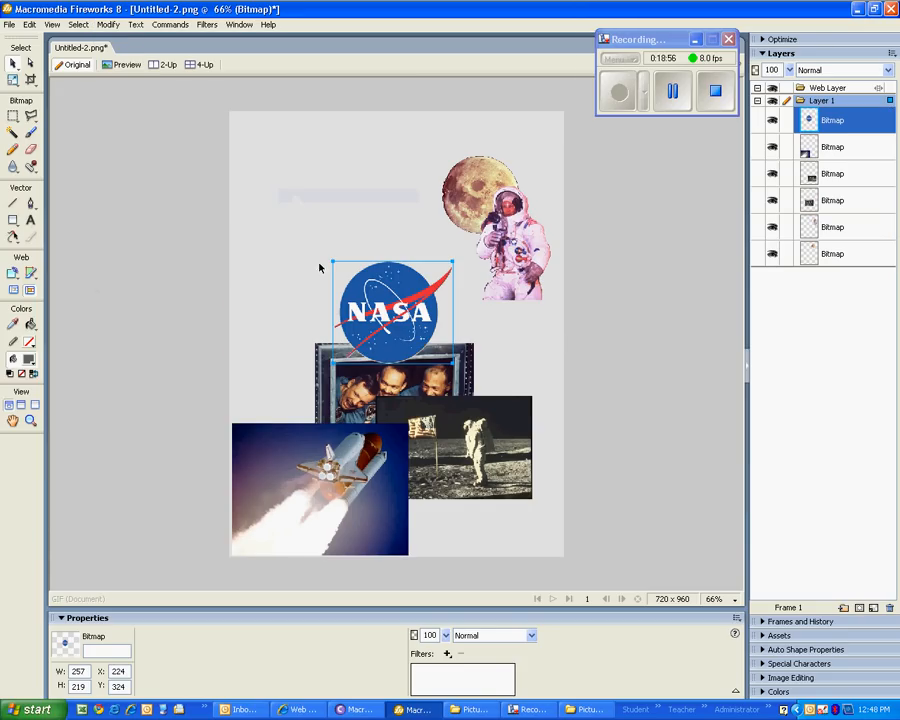
left_click_drag(408, 315, 409, 289)
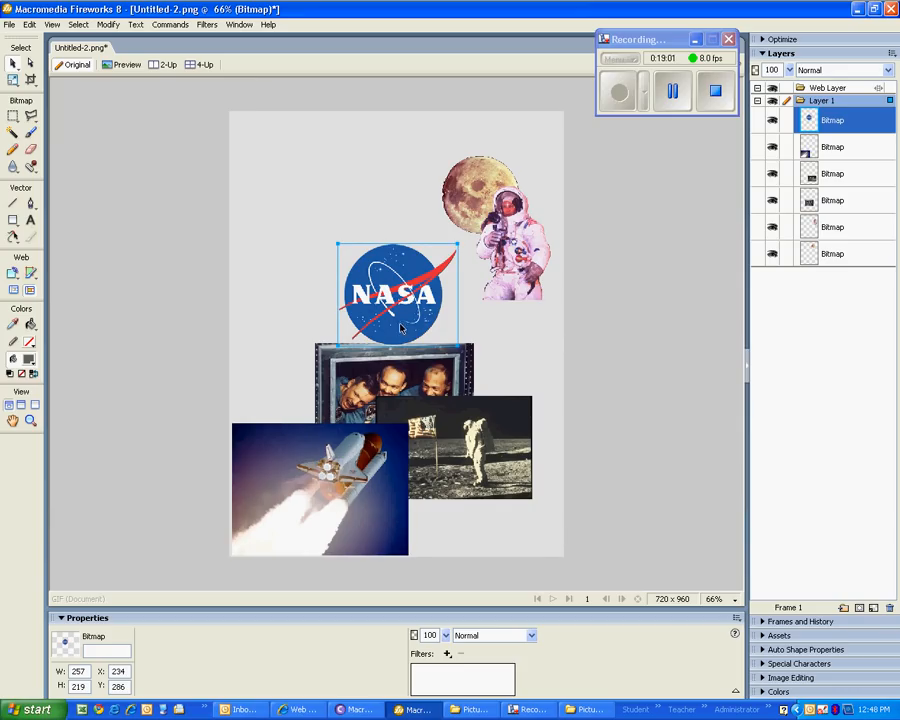
Bring the crew photo to the front of all the other pictures
left_click(352, 383)
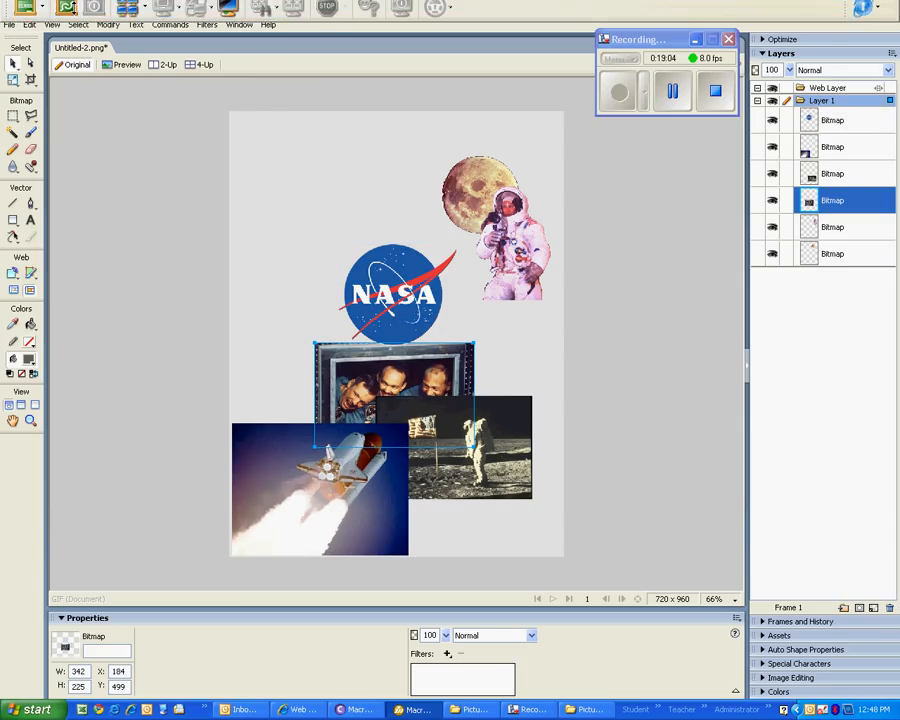
left_click(108, 26)
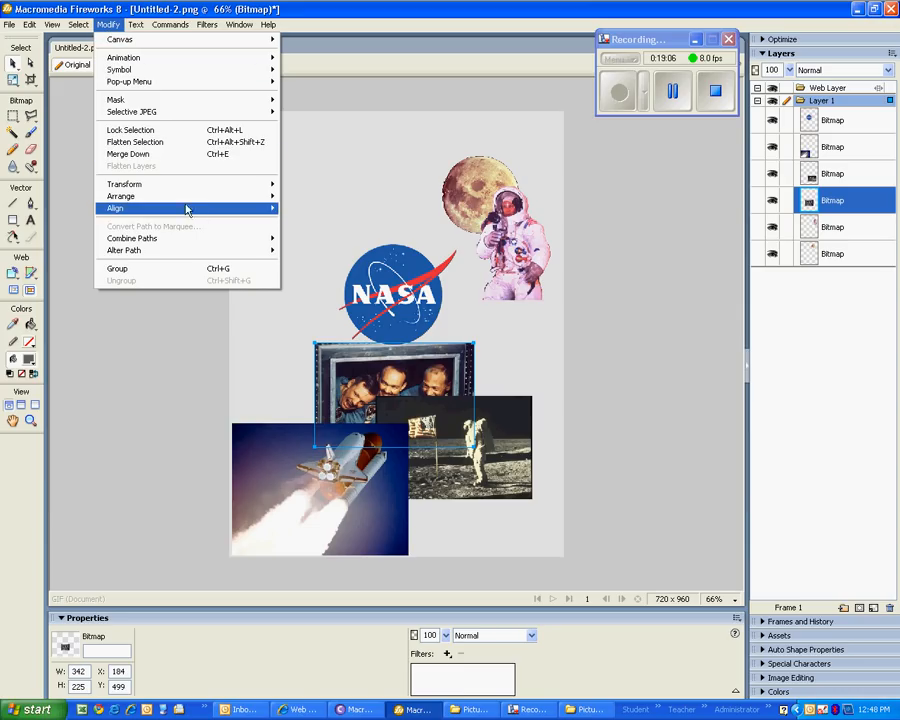
mouse_move(221, 196)
left_click(300, 196)
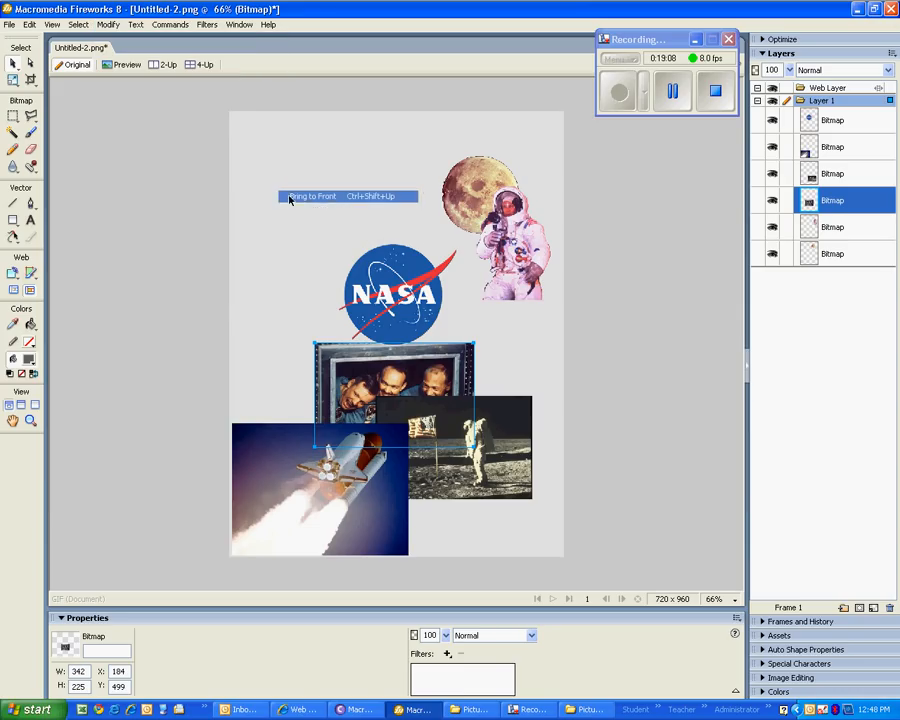
mouse_move(403, 397)
left_mouse_down()
mouse_move(406, 408)
mouse_move(400, 403)
left_mouse_up()
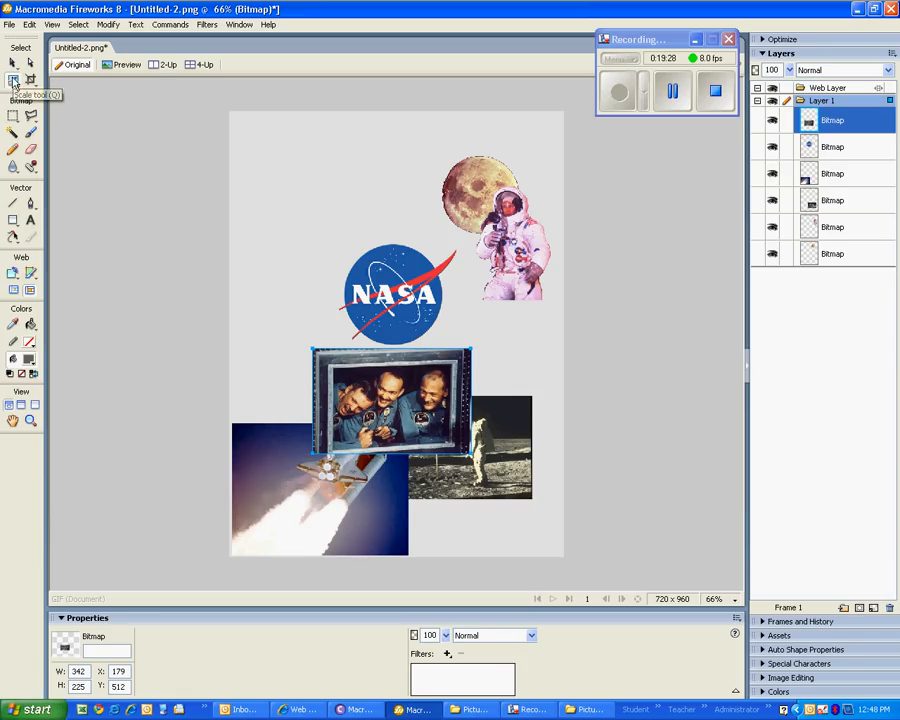
left_click(14, 84)
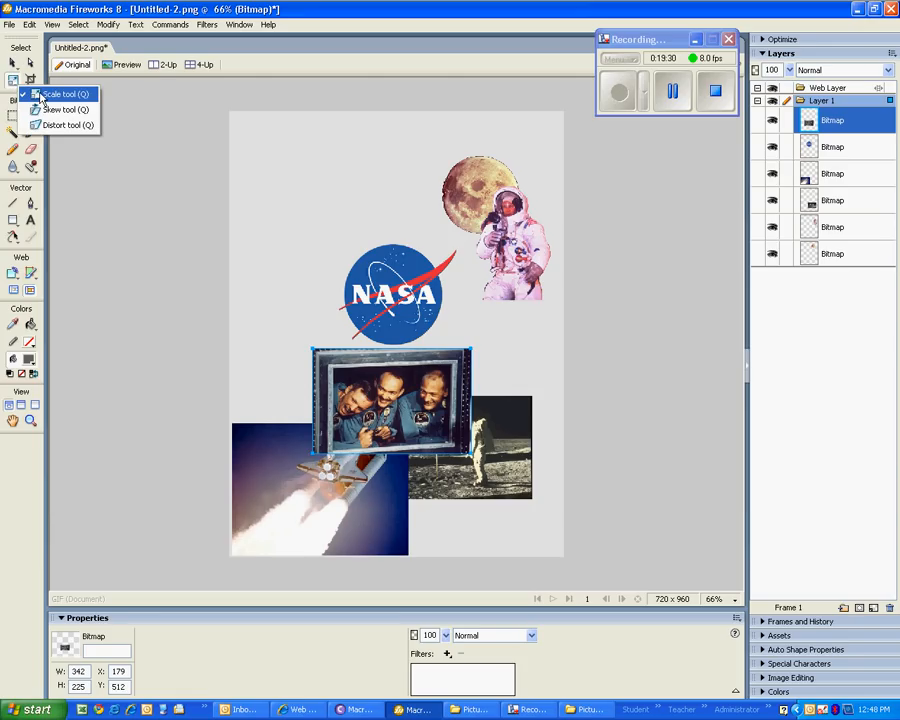
left_click(50, 94)
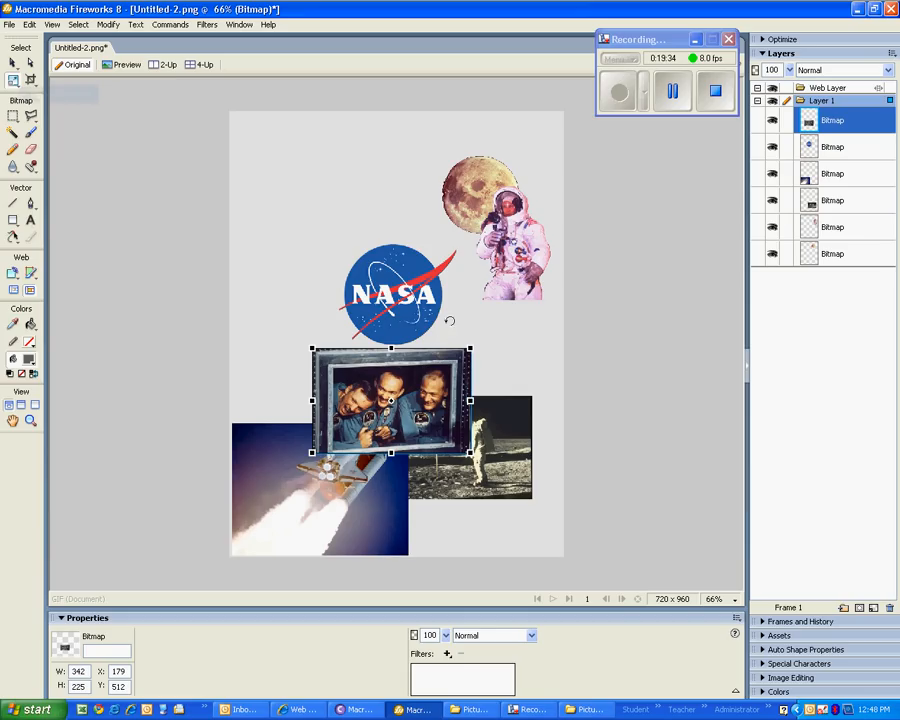
left_click_drag(458, 327, 435, 317)
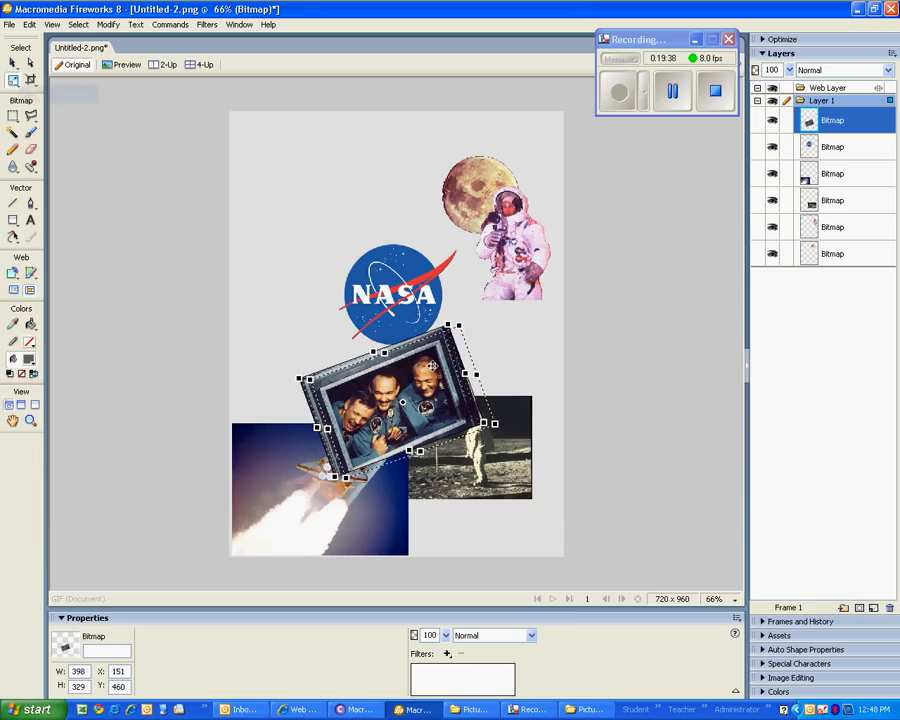
left_click_drag(432, 366, 434, 358)
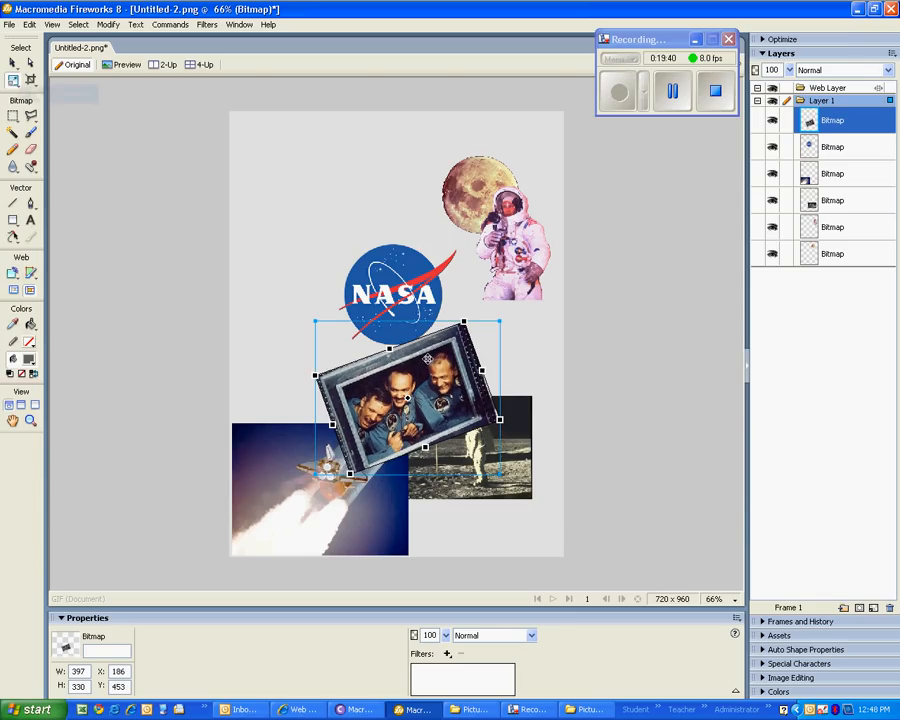
left_click_drag(462, 310, 472, 326)
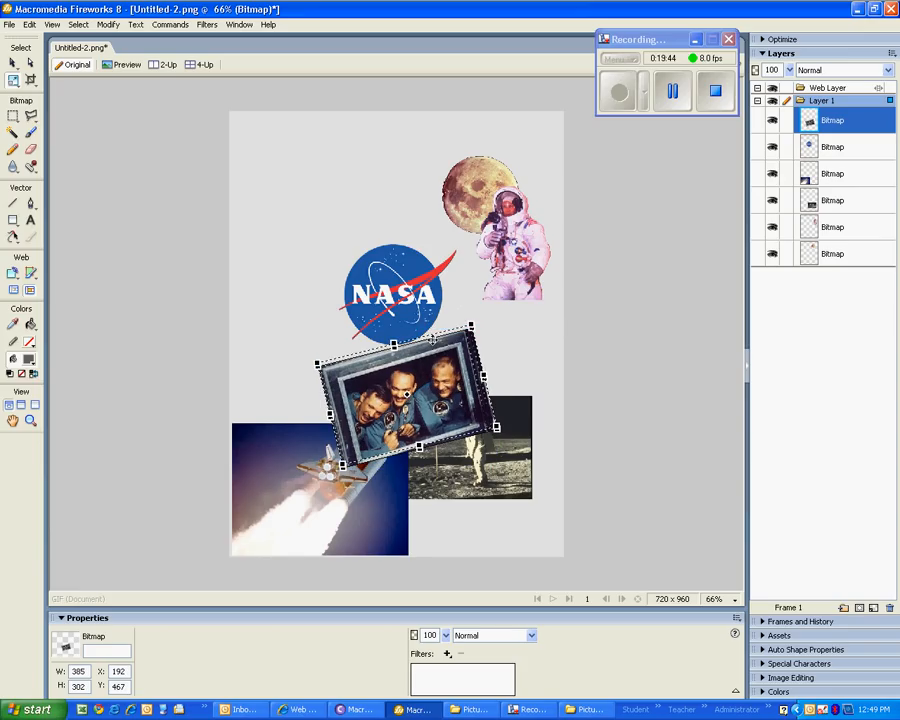
left_click_drag(432, 343, 426, 381)
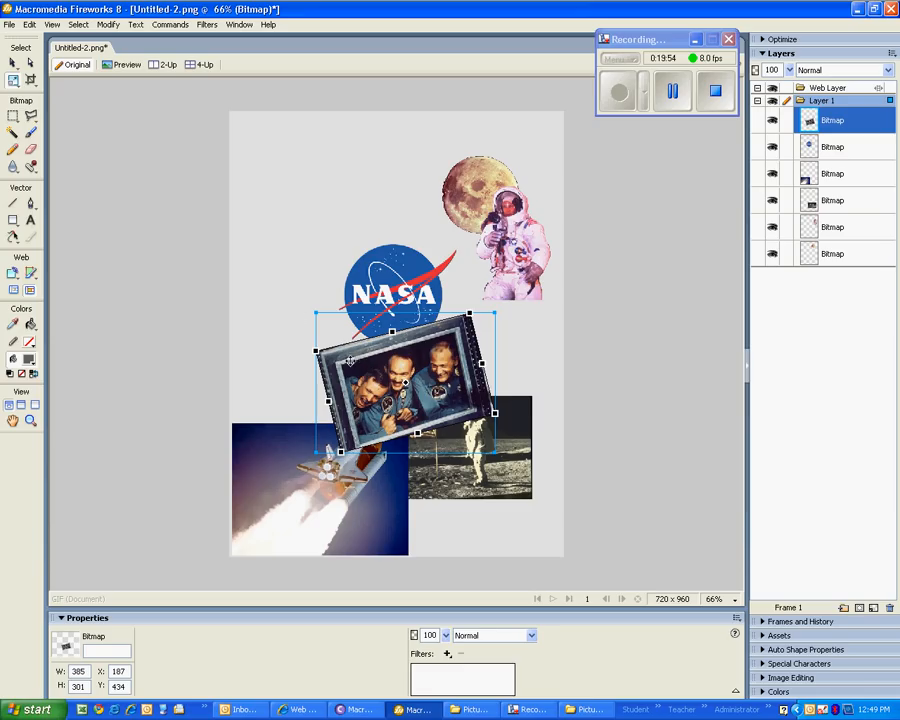
key("Escape")
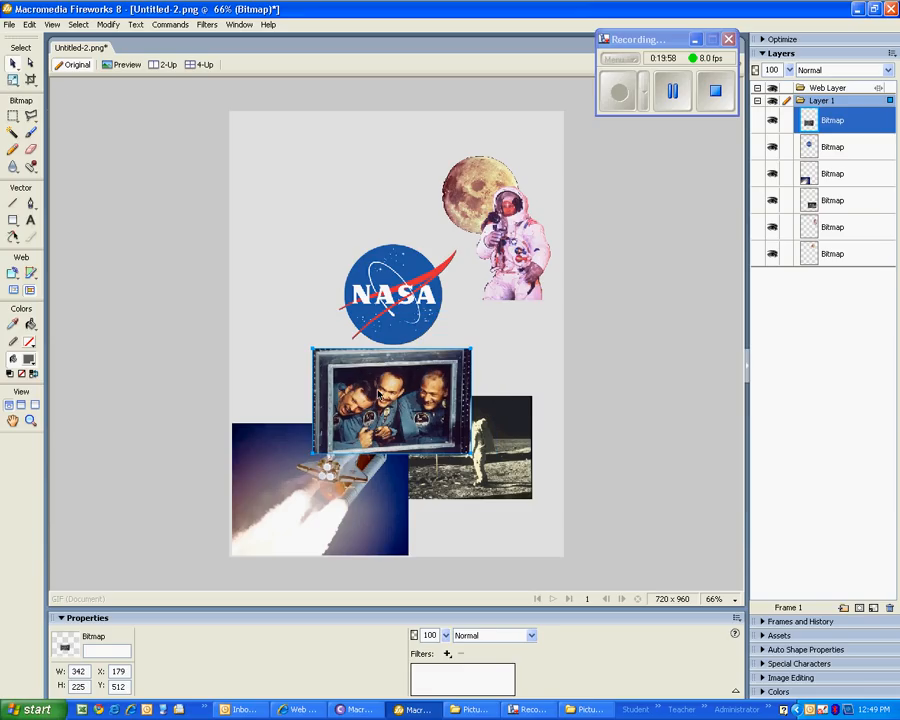
key("ctrl+z")
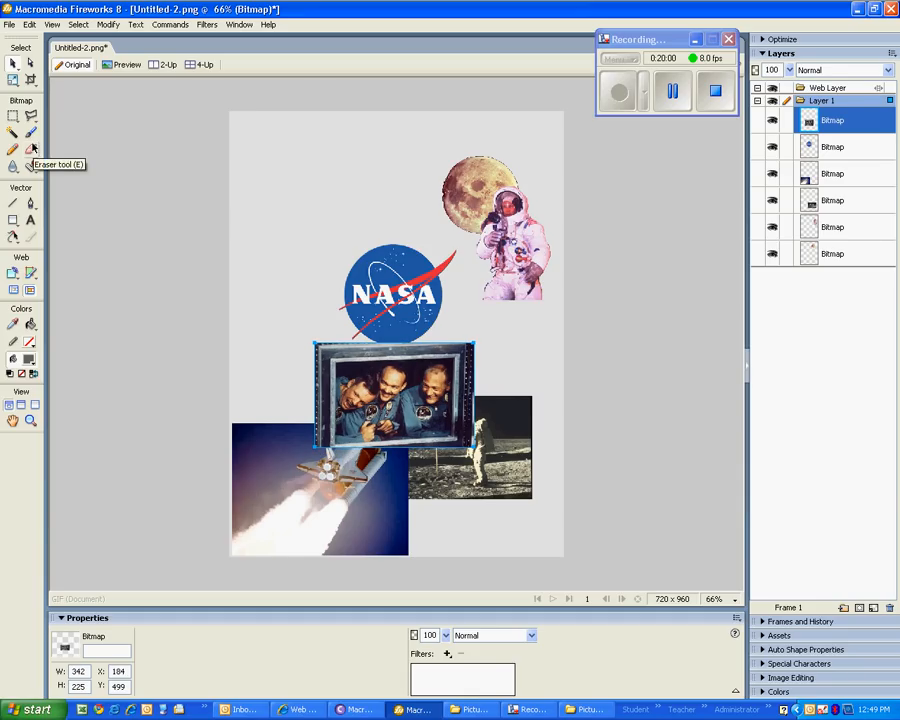
Rotate the crew photo counterclockwise to a bounding size of about 393 by 315, and move it to about X 174, Y 434
left_click(13, 82)
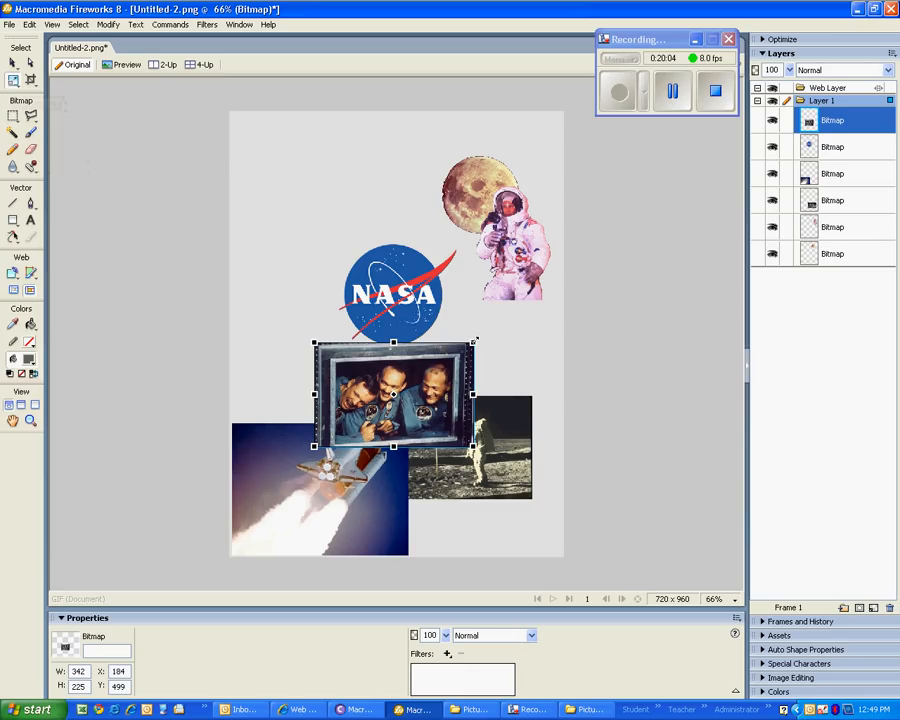
left_click_drag(472, 333, 450, 318)
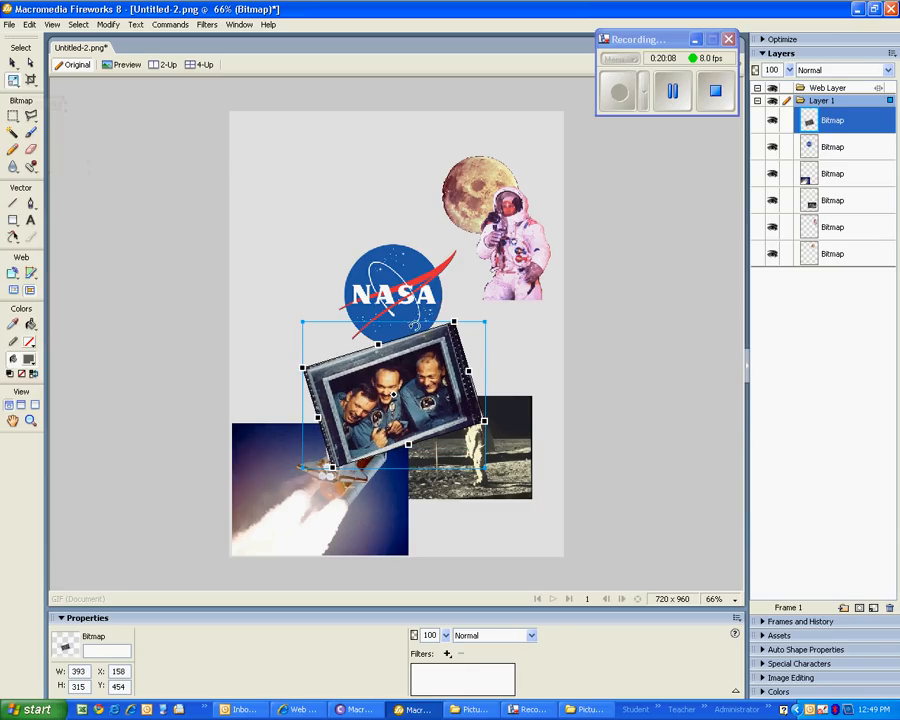
left_click(13, 63)
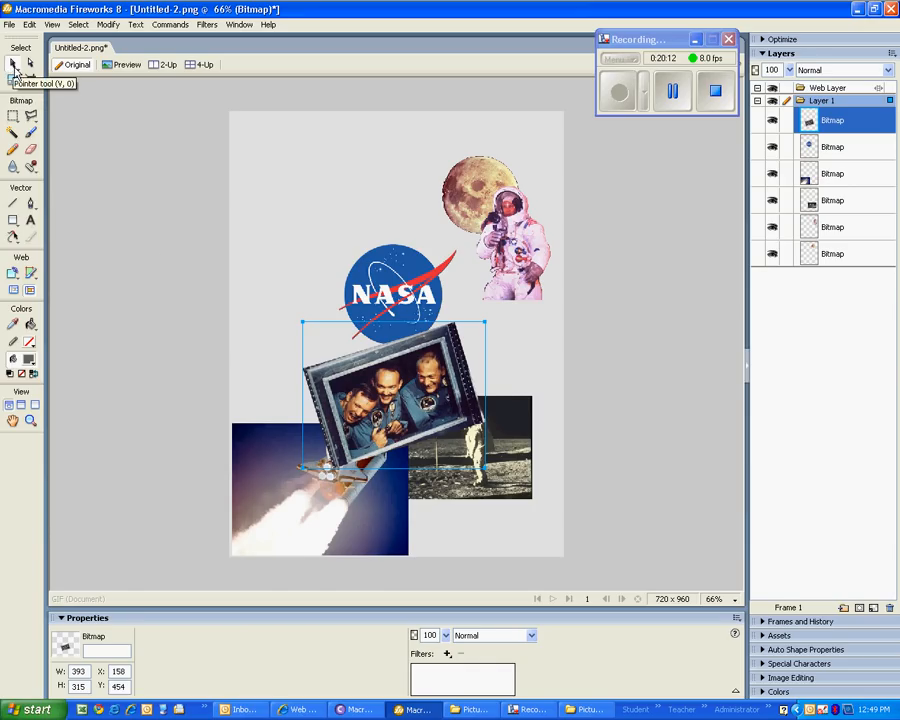
left_click_drag(399, 399, 410, 384)
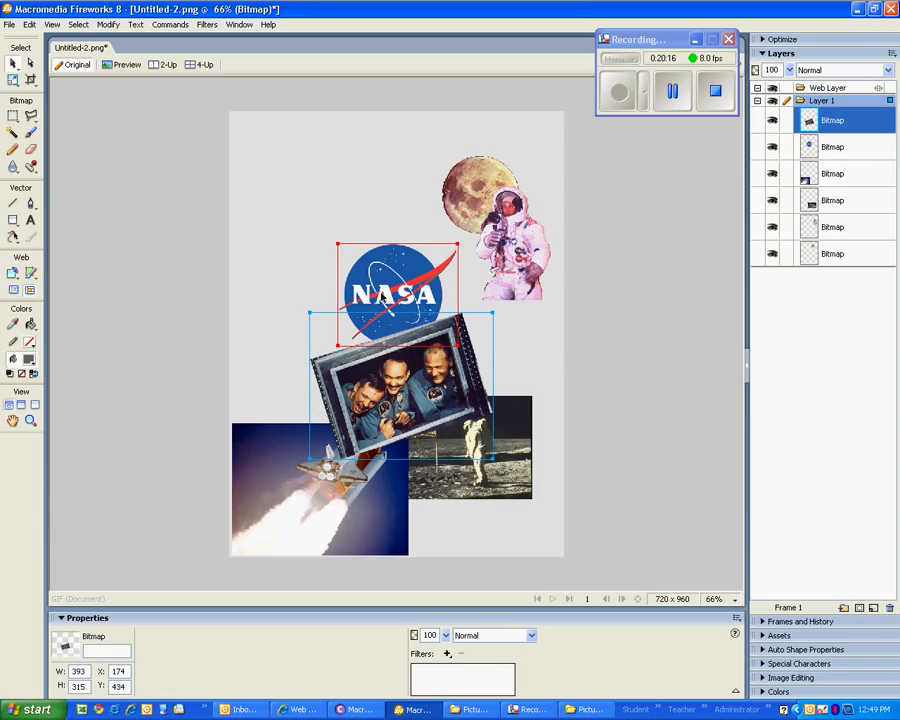
Bring the NASA logo in front of the tilted crew photo and shift it slightly to X 239, Y 286
left_click(383, 297)
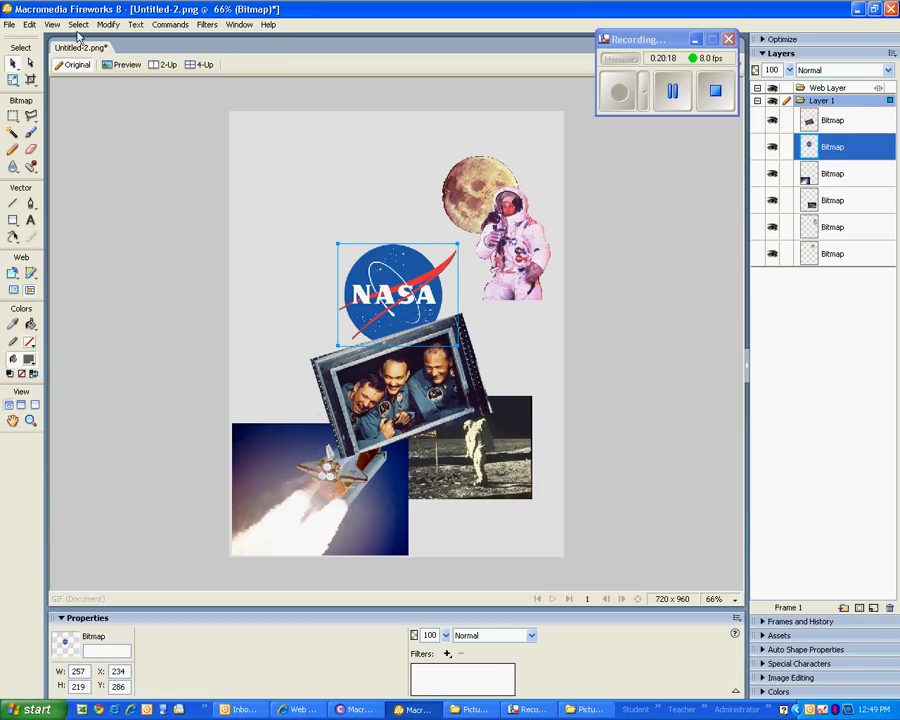
left_click(107, 24)
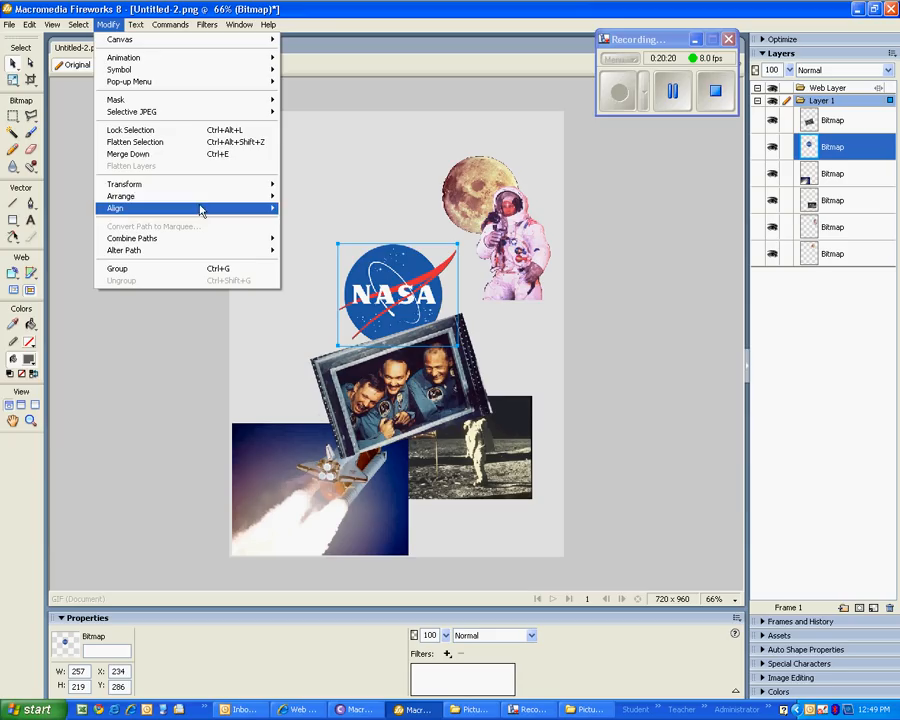
mouse_move(200, 198)
left_click(312, 196)
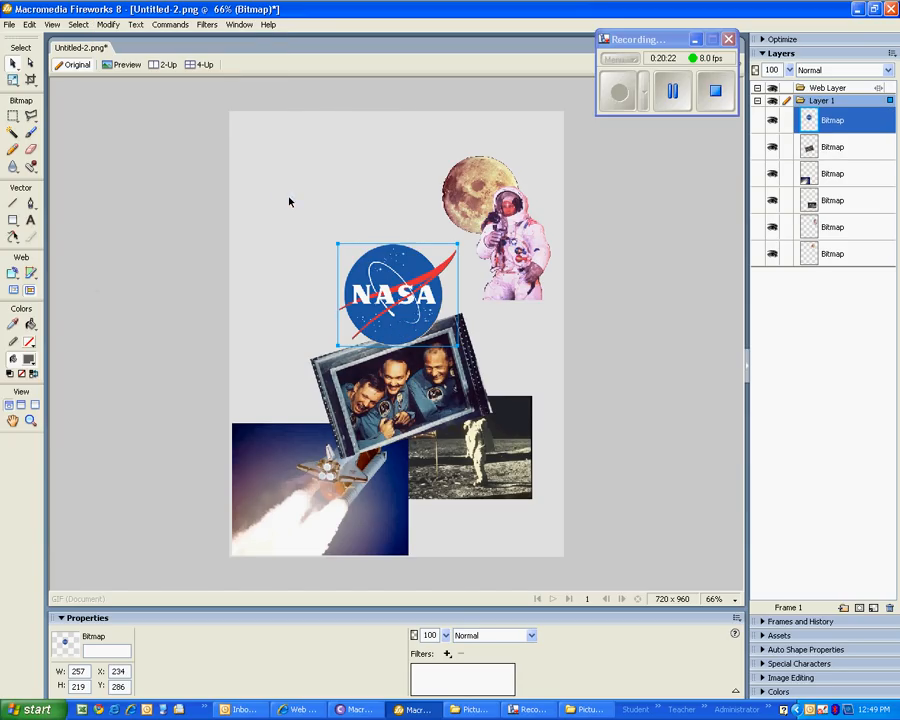
left_click_drag(393, 311, 398, 320)
key("ctrl+z")
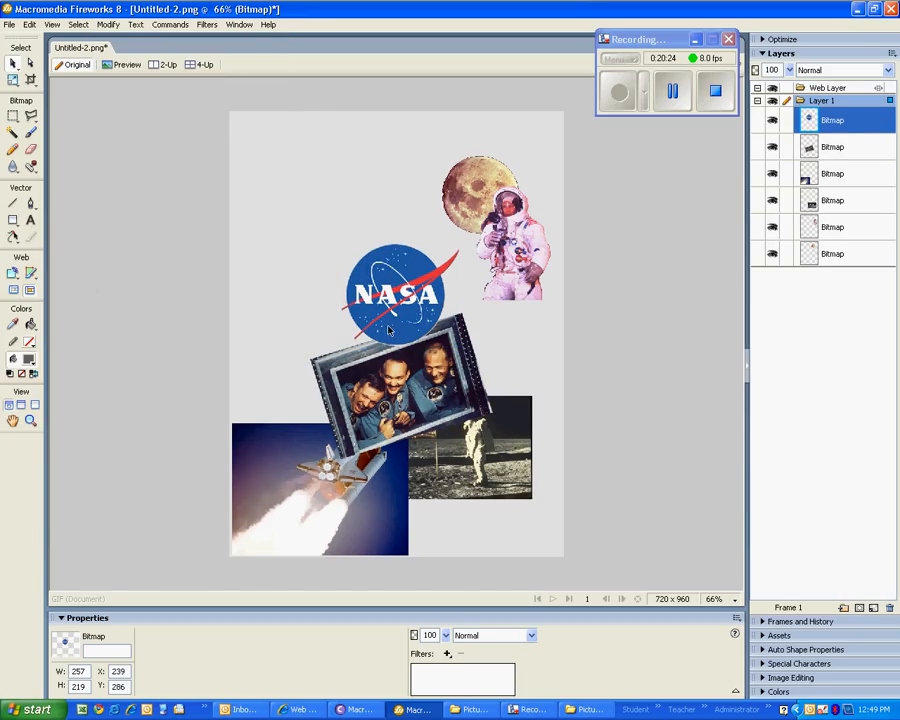
Raise the tilted crew photo slightly to Y 428 and enlarge it to about 467 by 375 with the Scale tool
left_click(383, 424)
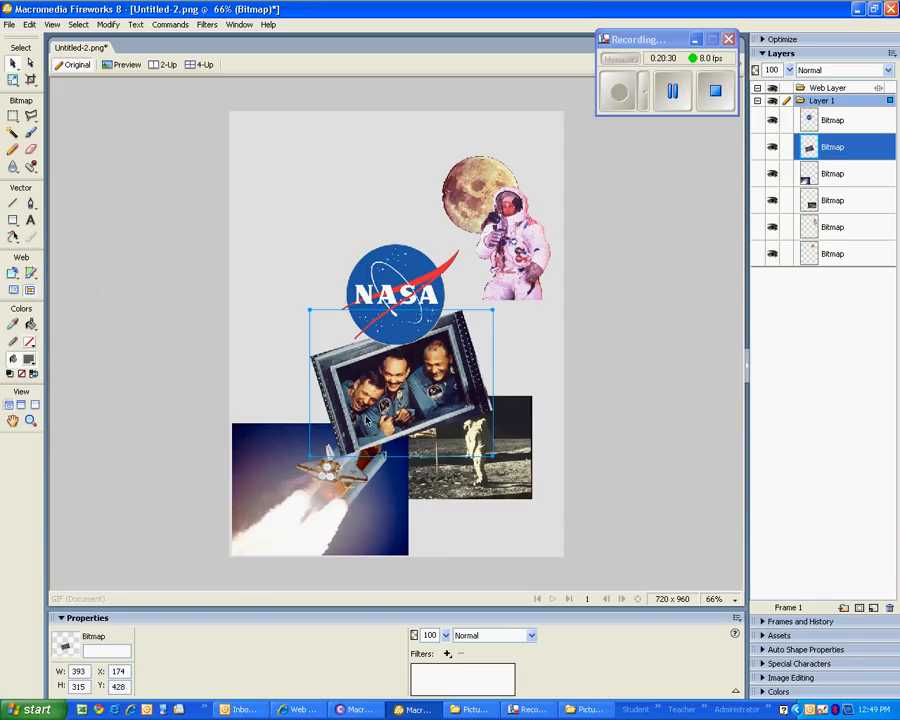
left_click(13, 80)
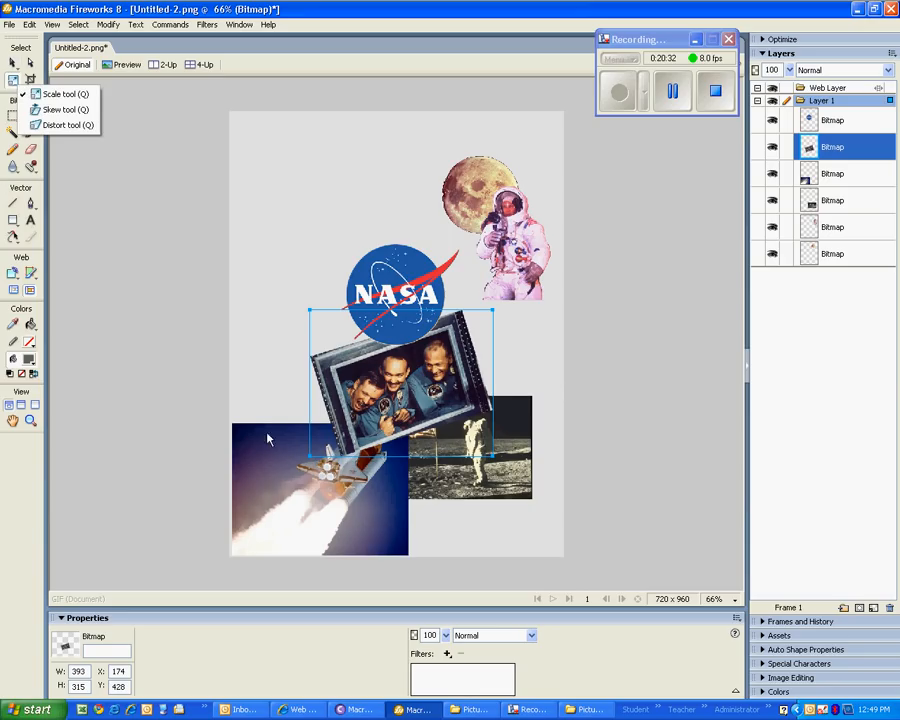
left_click(58, 93)
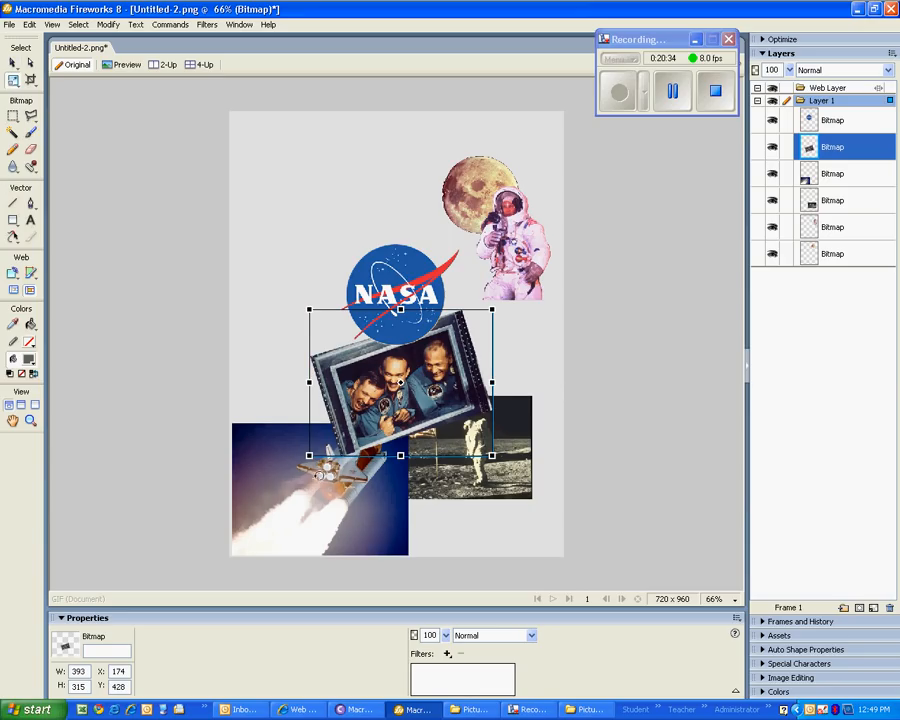
left_click_drag(305, 460, 283, 488)
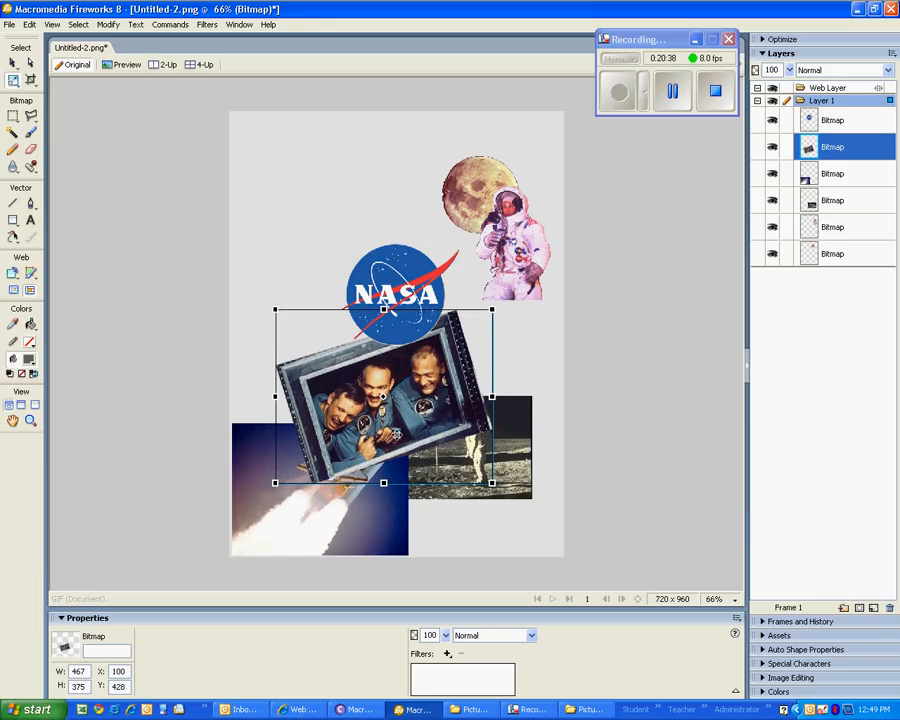
Nudge the enlarged crew photo to the right until it sits at X 144, Y 428
key("v")
key("Right")
key("Right")
key("Right")
key("Right")
key("Right")
key("Right")
key("Right")
key("Right")
key("Right")
key("Right")
key("Right")
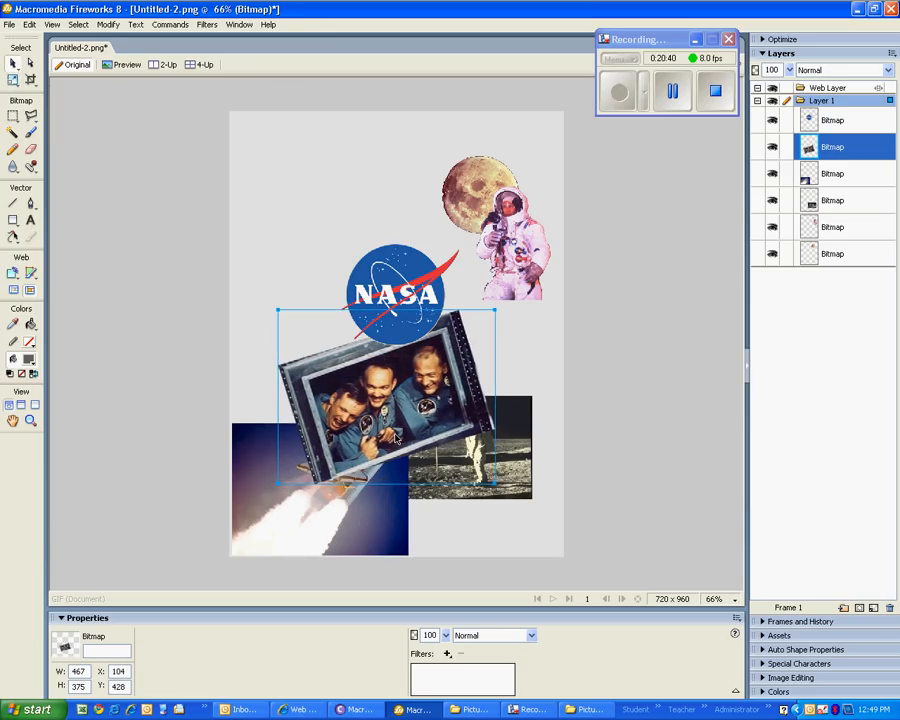
key("Right")
key("Right")
key("Right")
key("Right")
key("Right")
key("Right")
key("Right")
key("Right")
key("Right")
key("Right")
key("Right")
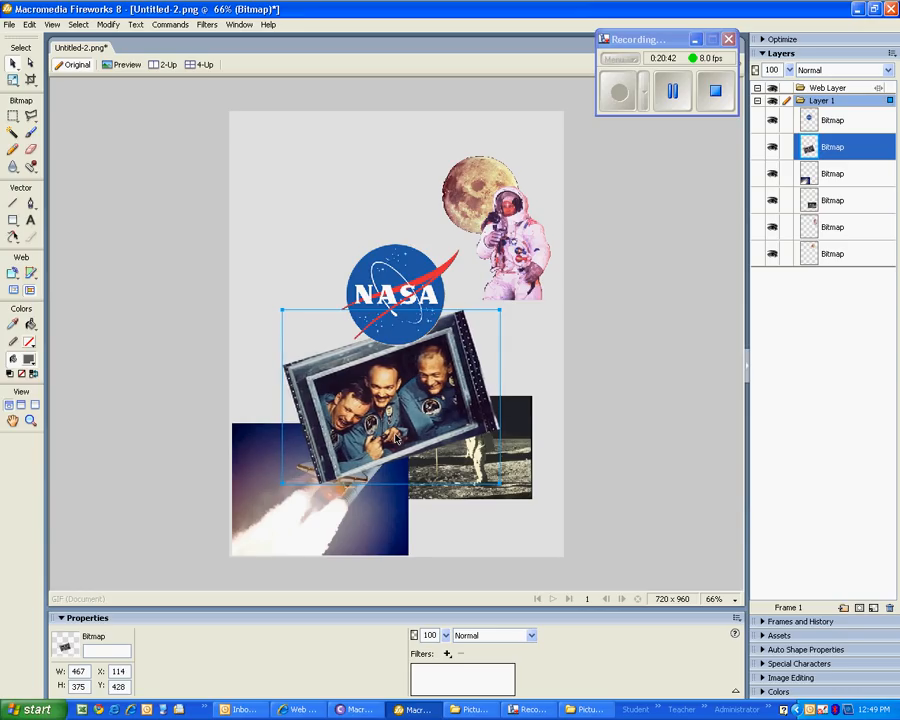
key("Right")
key("Right")
key("Right")
key("Right")
key("Right")
key("Right")
key("Right")
key("Right")
key("Right")
key("Right")
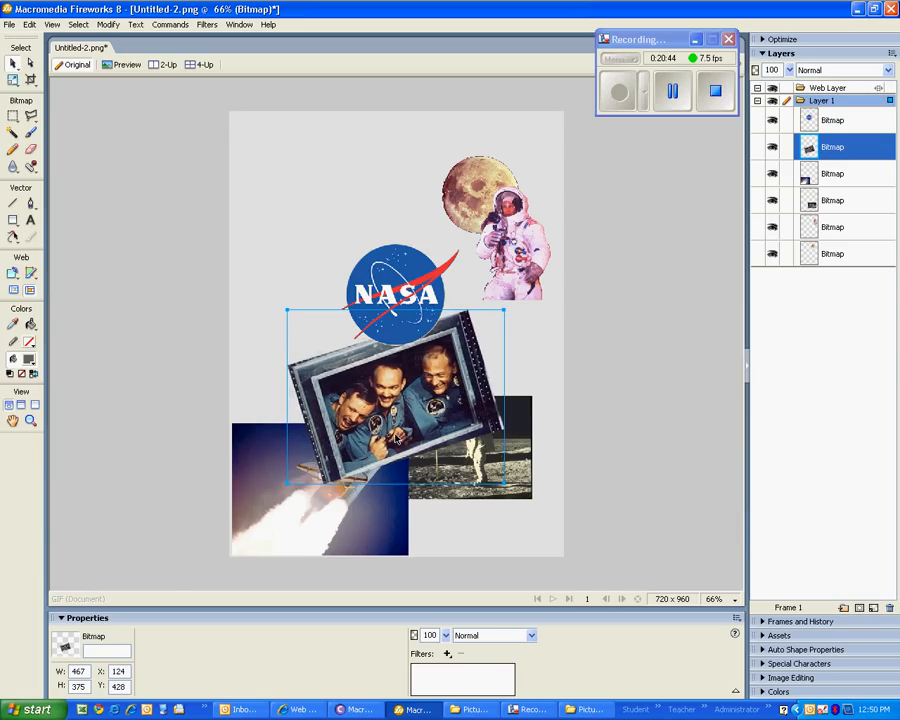
key("Right")
key("Right")
key("Right")
key("Right")
key("Right")
key("Right")
key("Right")
key("Right")
key("Right")
key("Right")
key("Right")
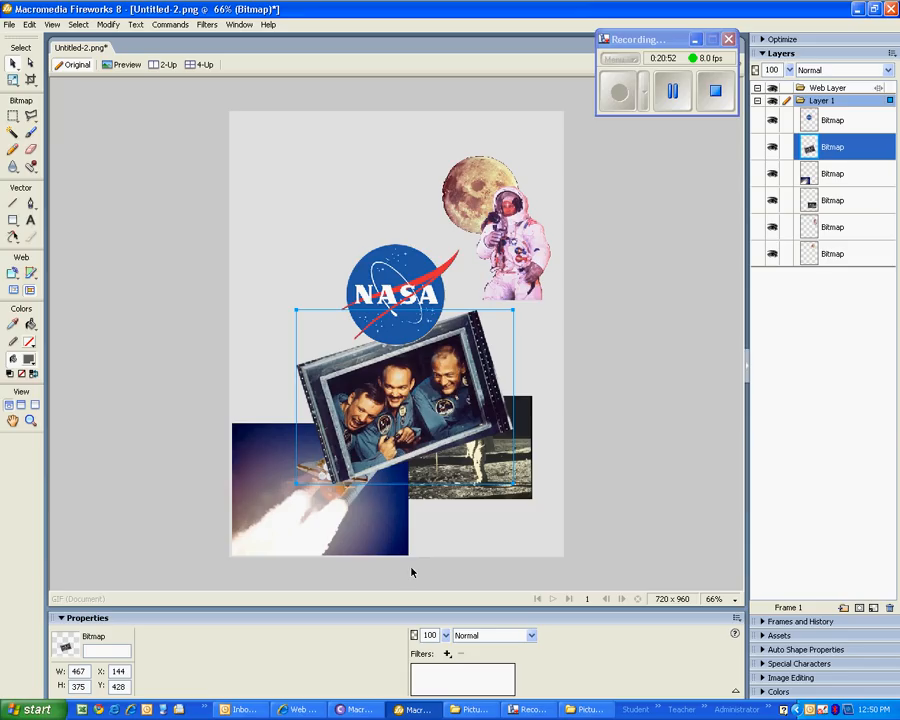
Move the moon-landing photo into the canvas's lower-right corner and enlarge it to about 438 by 290 with the Scale tool
left_click(514, 497)
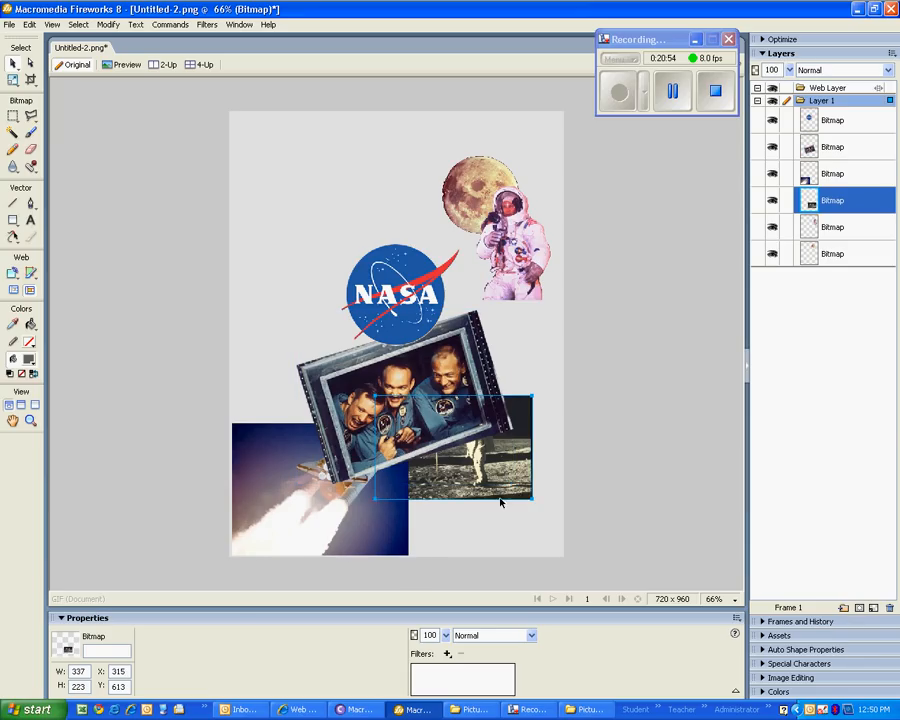
left_click_drag(443, 463, 475, 520)
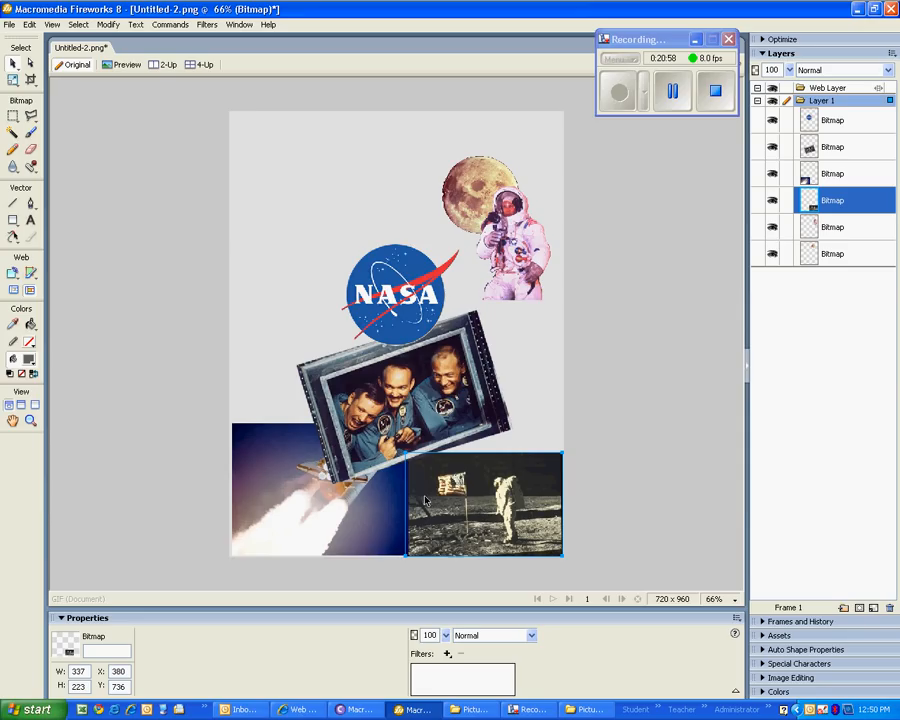
left_click(12, 80)
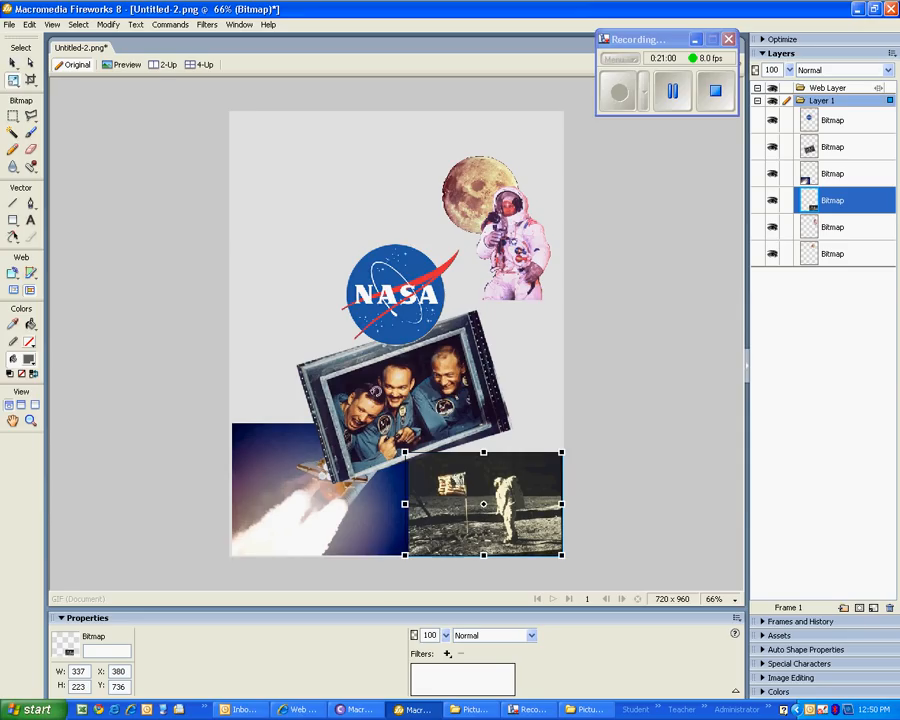
left_click_drag(405, 453, 357, 421)
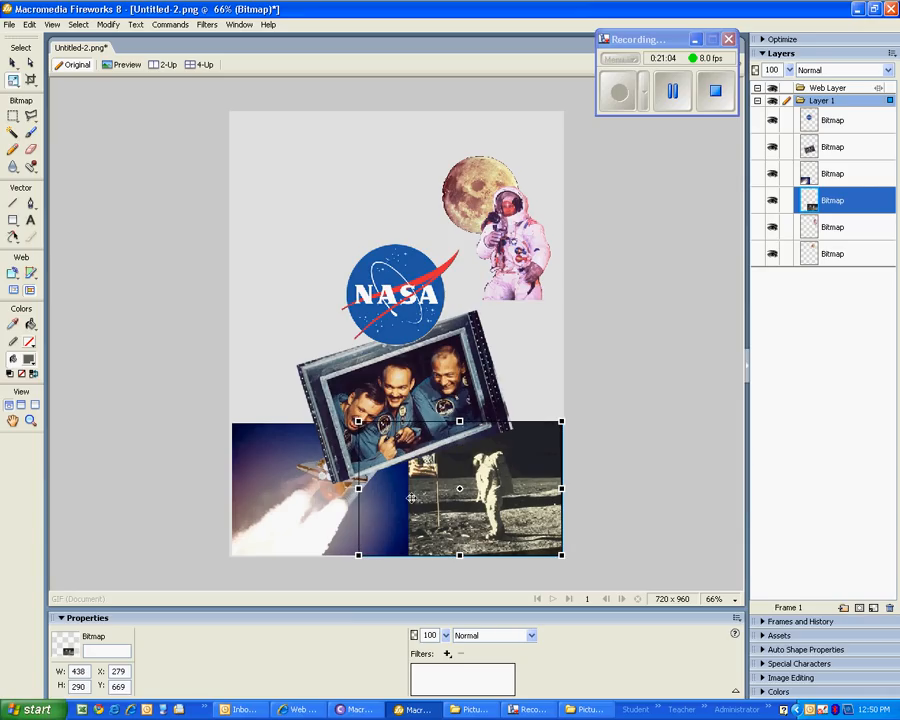
key("v")
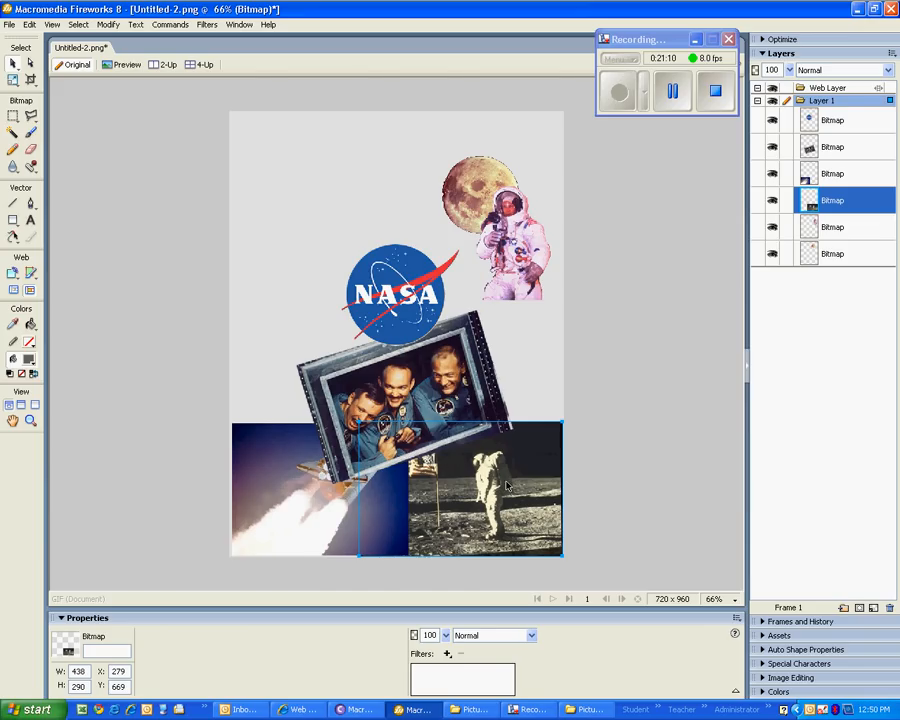
Bring the moon-landing photo to the front of all the other images
left_click(108, 24)
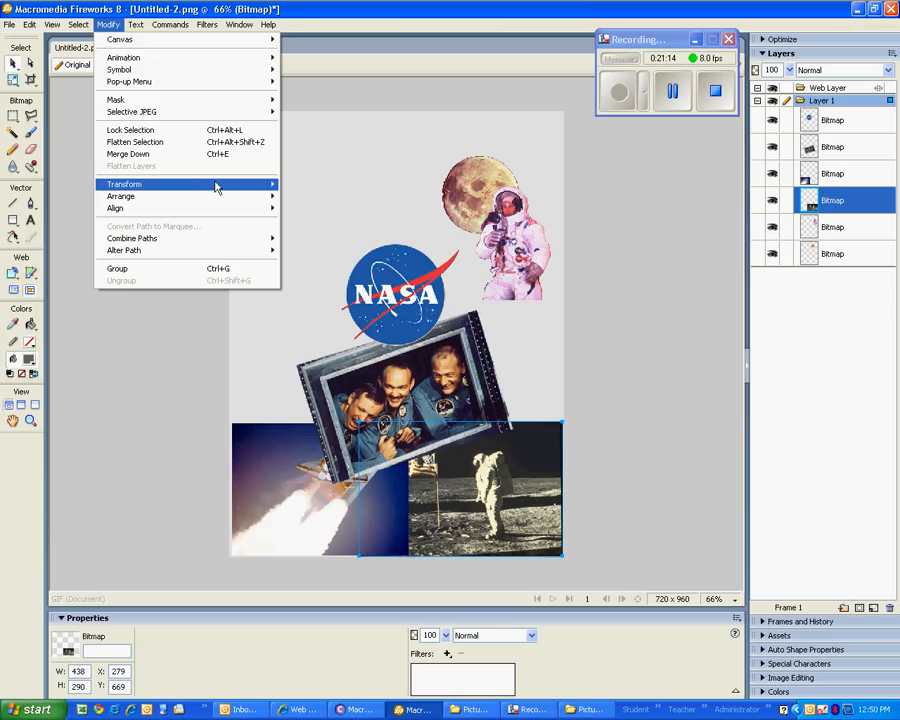
mouse_move(221, 197)
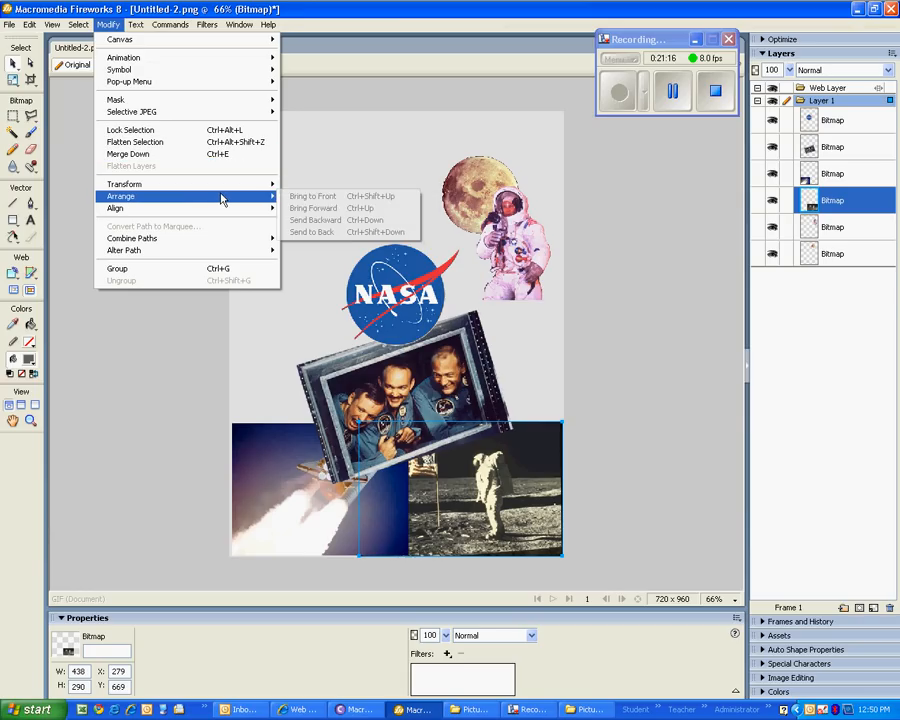
left_click(305, 196)
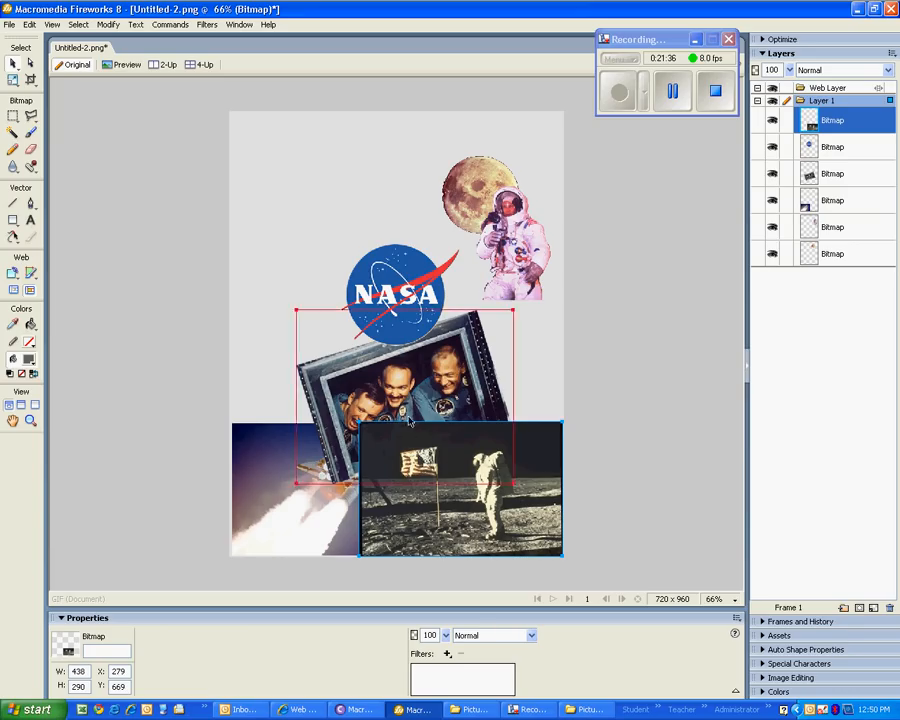
Marquee an area about 284 by 237 around the flag and astronaut in the moon-landing photo, and feather the selection by 30 pixels
left_click(13, 117)
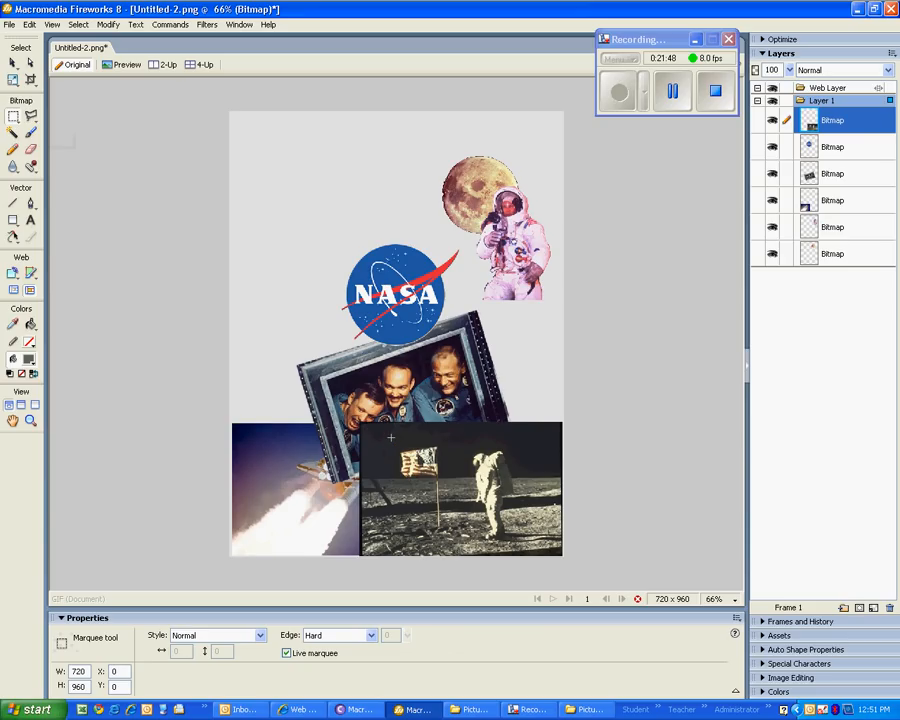
left_click_drag(391, 437, 524, 551)
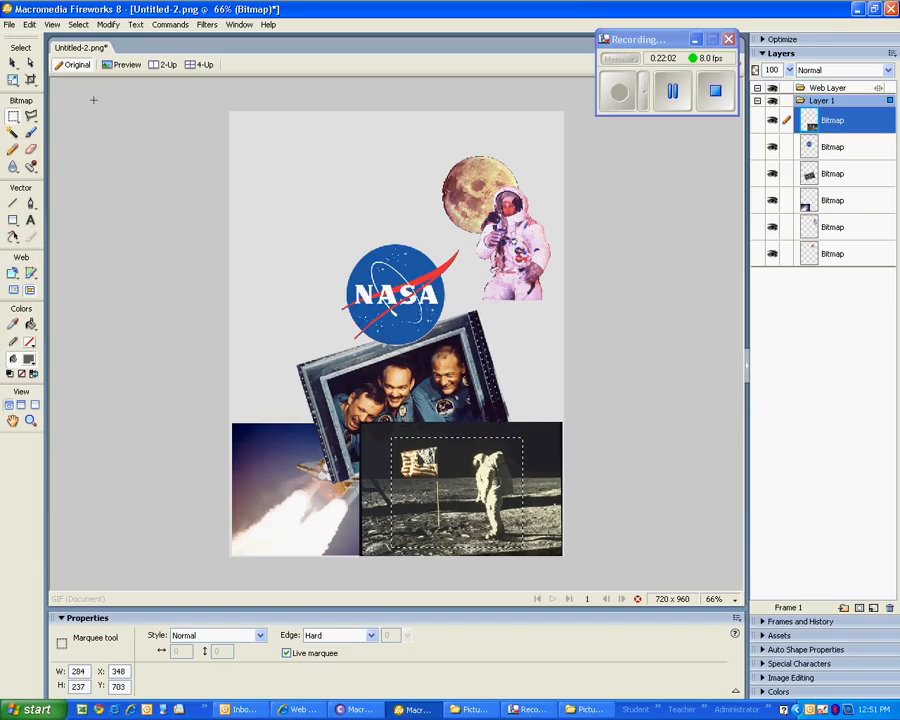
left_click(79, 25)
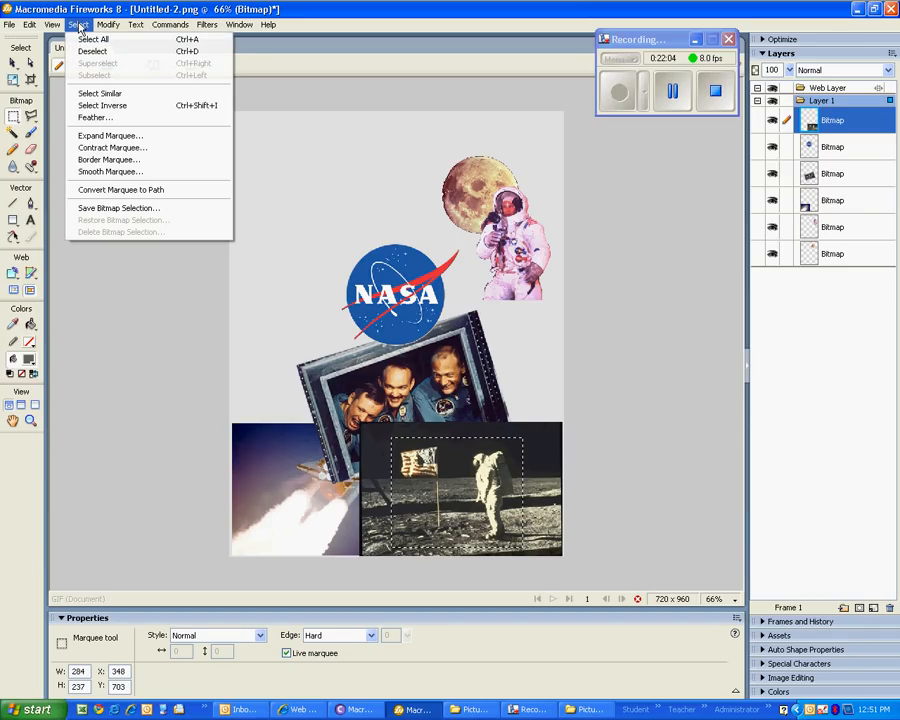
left_click(110, 117)
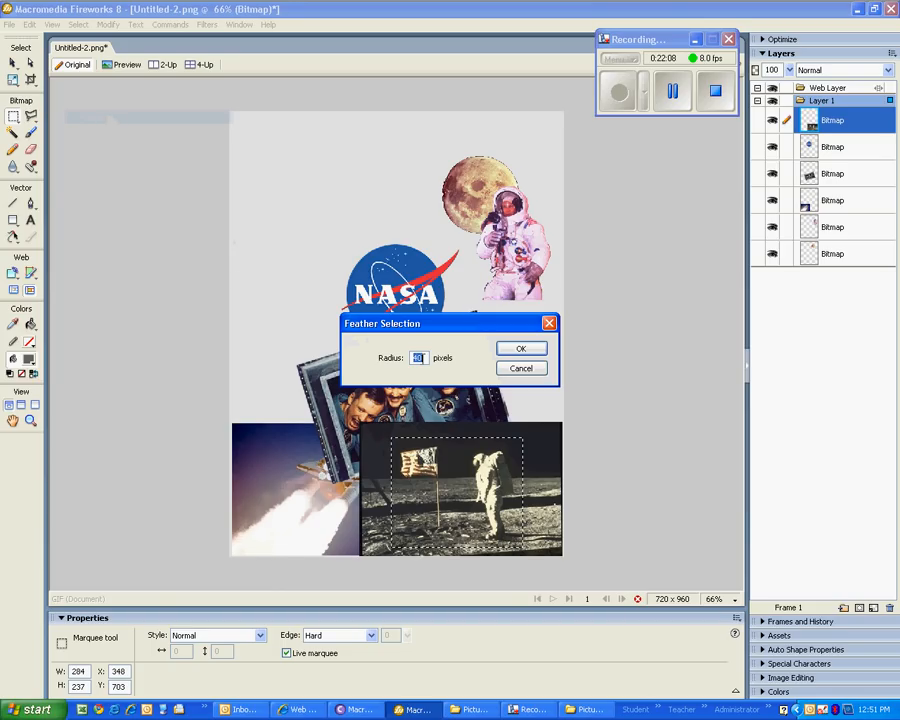
double_click(419, 358)
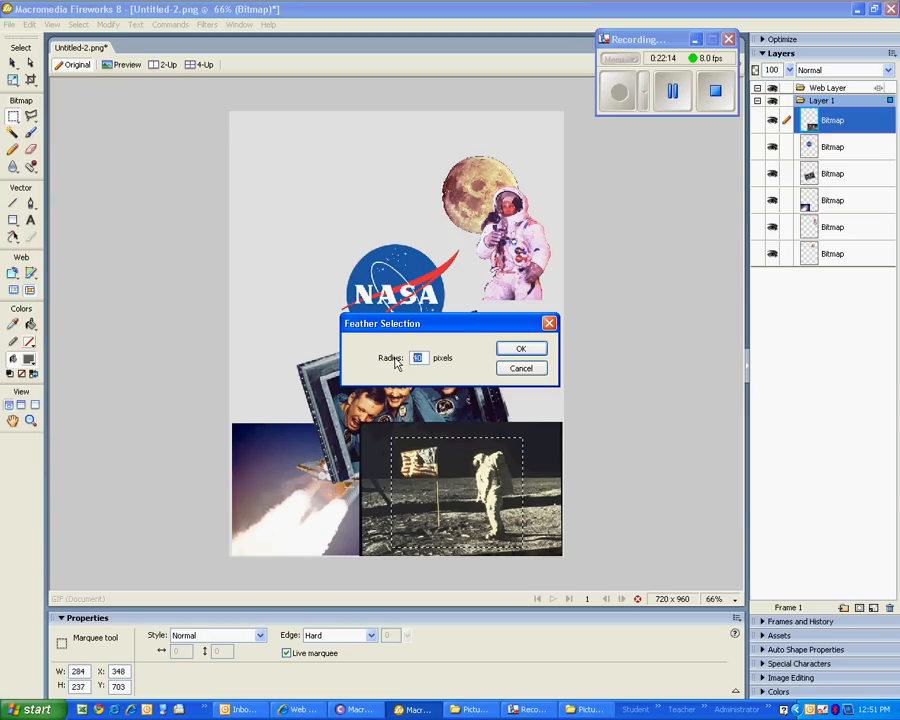
type("30")
left_click(530, 348)
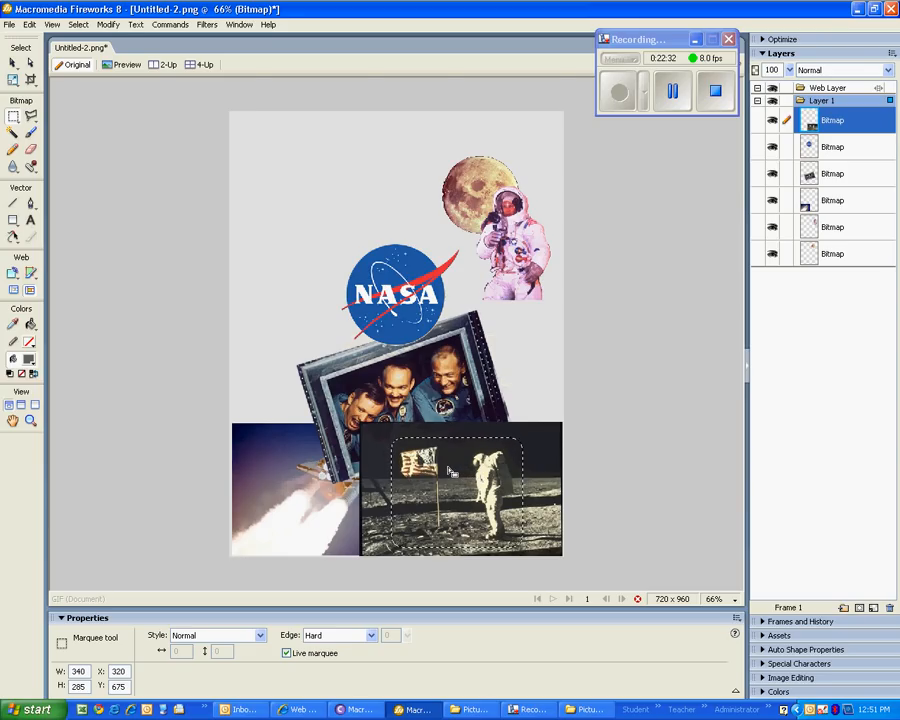
Invert the feathered selection and delete the moon-landing photo's outer area, leaving the flag and astronaut with soft edges
left_click(79, 24)
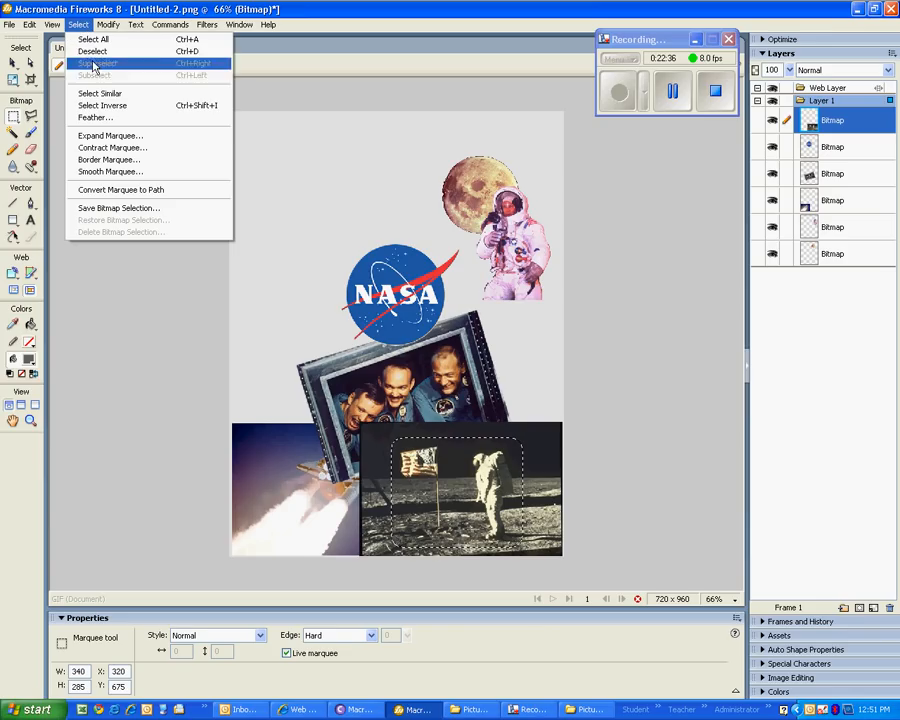
left_click(129, 106)
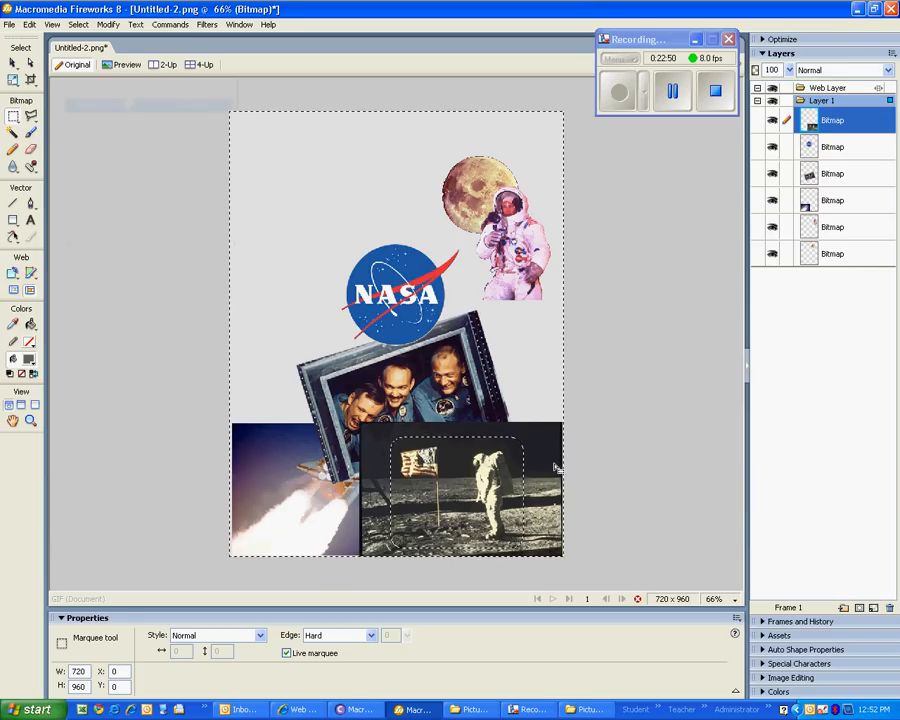
key("Delete")
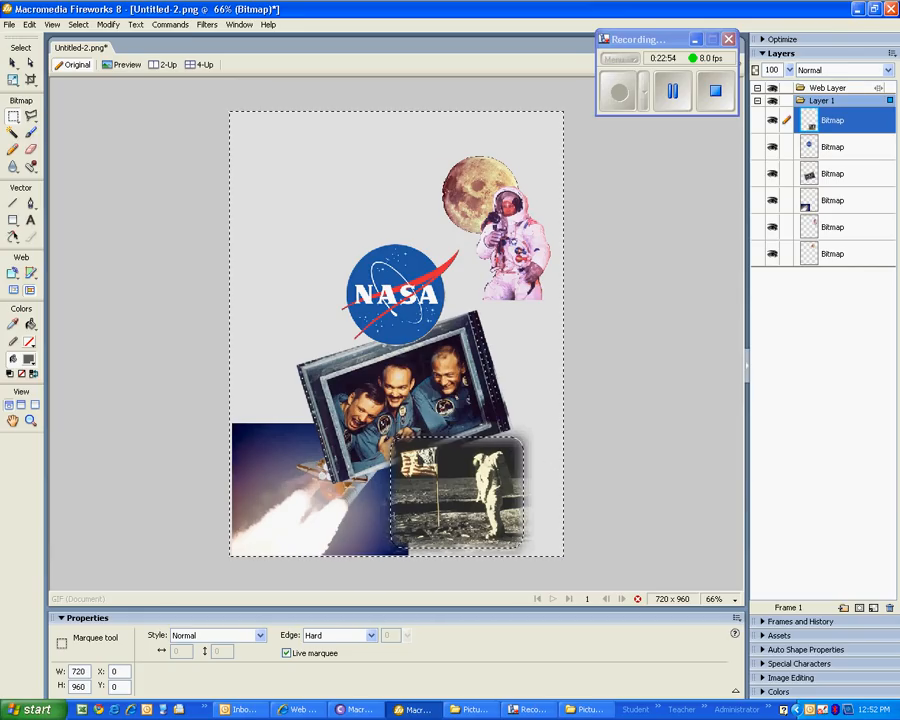
left_click_drag(457, 508, 456, 495)
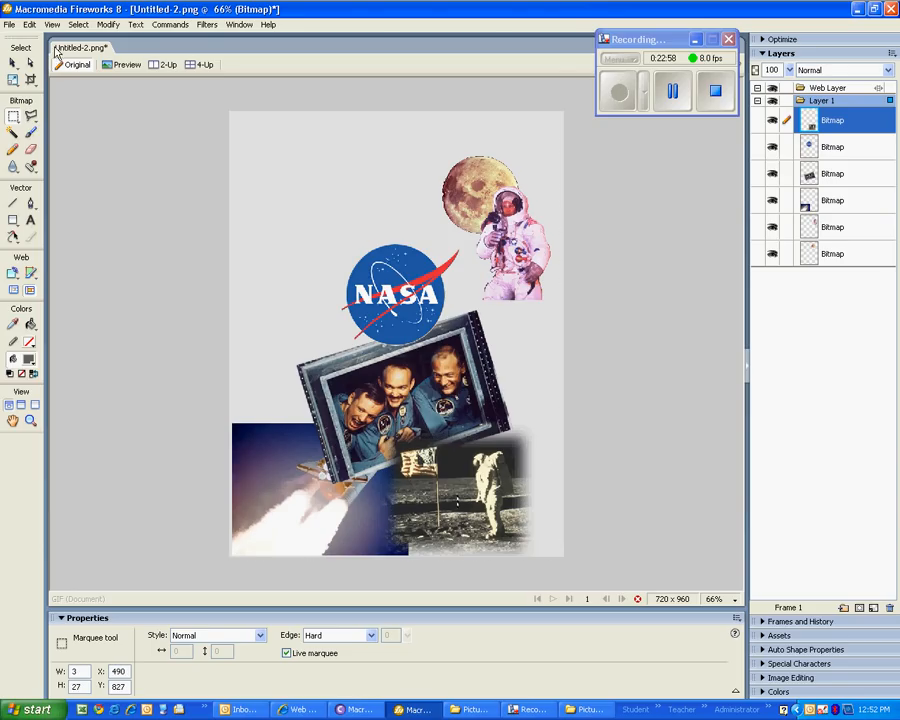
Move the feathered moon-landing photo up to about X 327, Y 645 and enlarge it to about 366 by 306
left_click(12, 62)
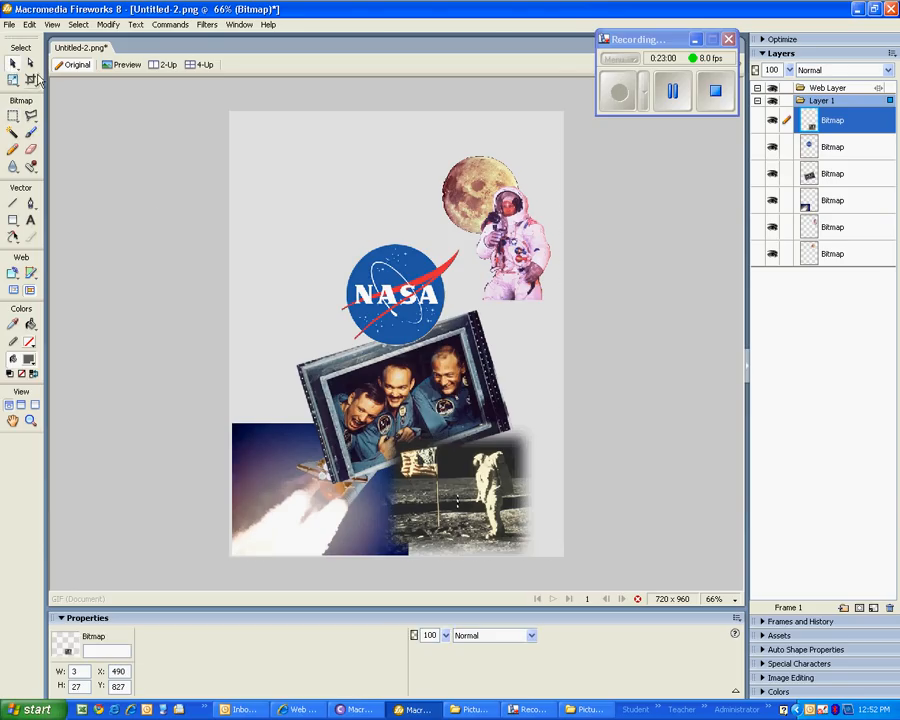
left_click(472, 482)
mouse_move(462, 483)
left_mouse_down()
mouse_move(459, 461)
mouse_move(471, 469)
mouse_move(453, 451)
mouse_move(460, 471)
left_mouse_up()
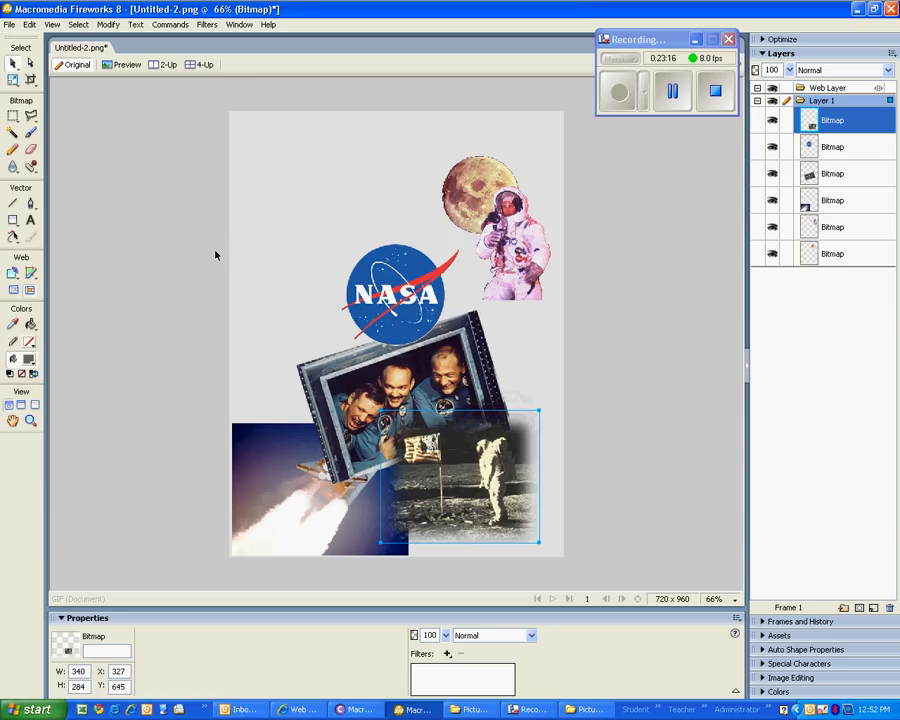
left_click(13, 80)
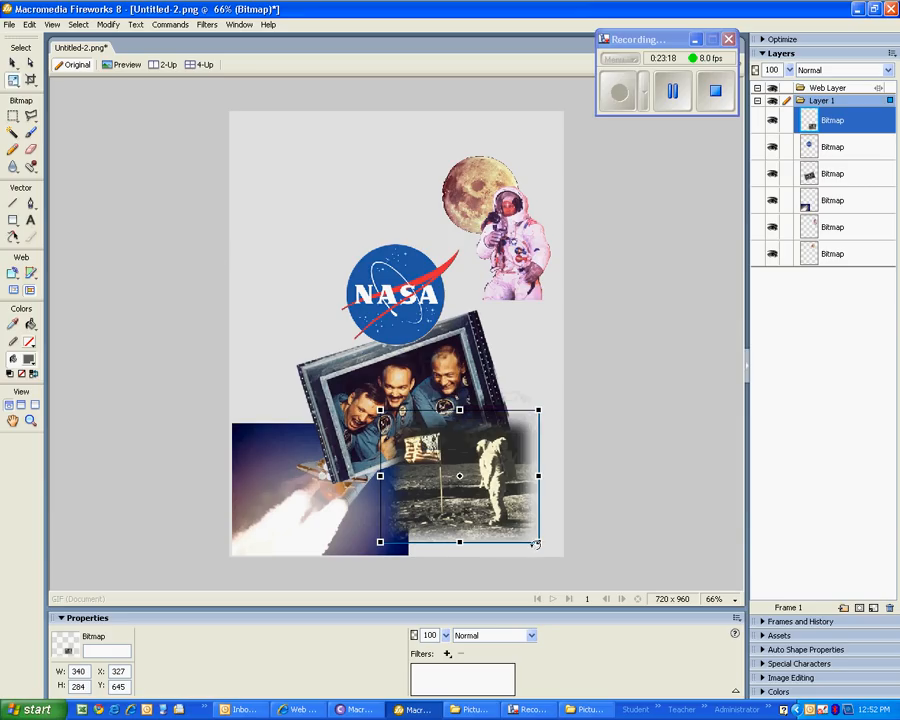
left_click_drag(537, 542, 549, 553)
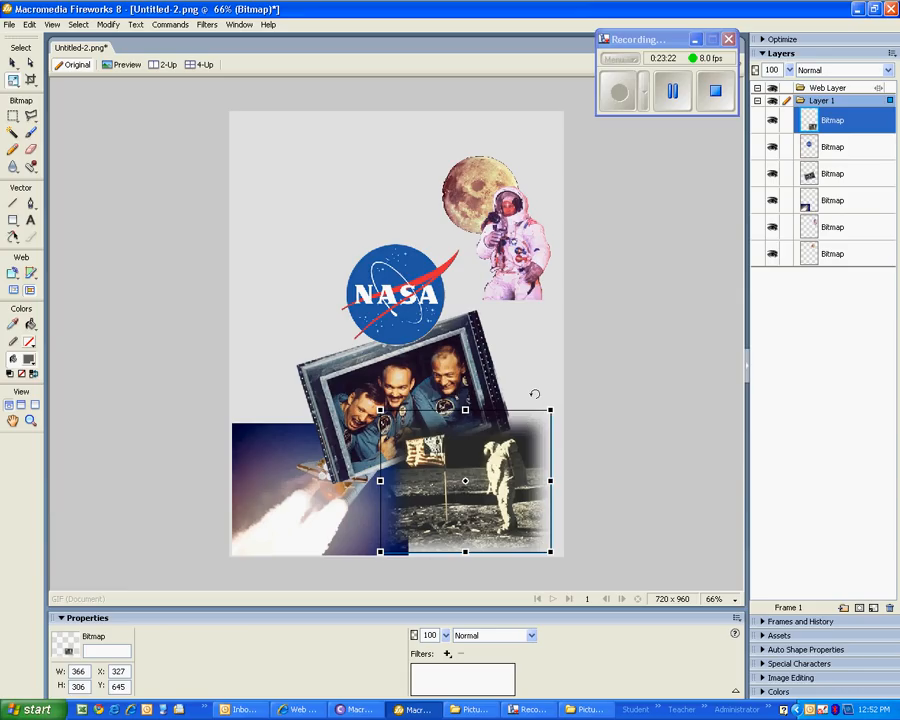
left_click(13, 62)
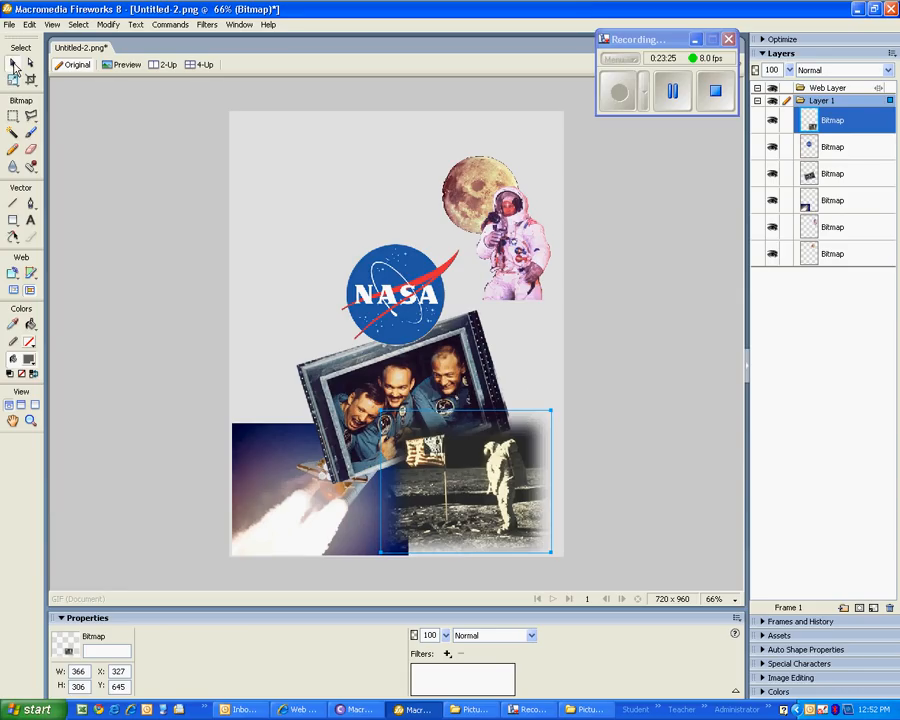
Shift the feathered moon-landing photo right beside the shuttle photo, to about X 364, Y 647
double_click(485, 481)
left_click_drag(485, 481, 528, 506)
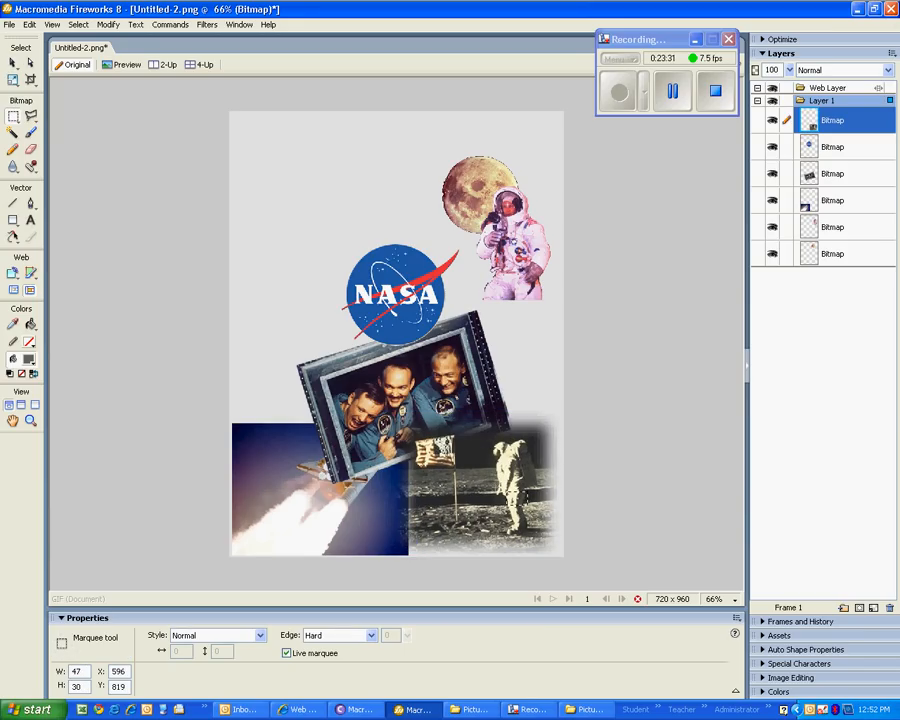
left_click(13, 62)
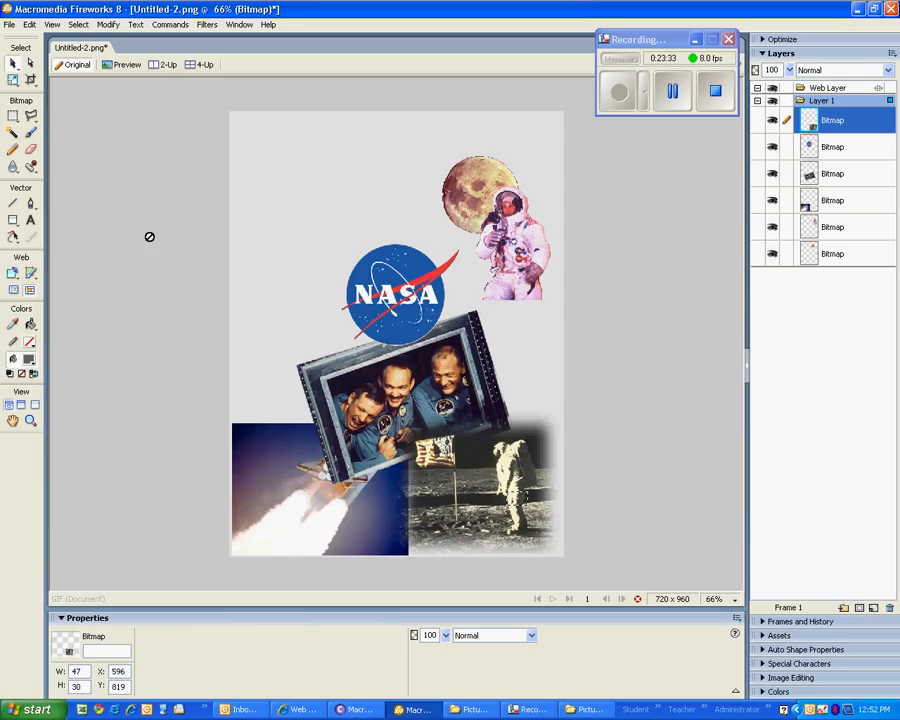
left_click(474, 458)
mouse_move(455, 473)
left_mouse_down()
mouse_move(477, 493)
mouse_move(459, 474)
mouse_move(471, 481)
left_mouse_up()
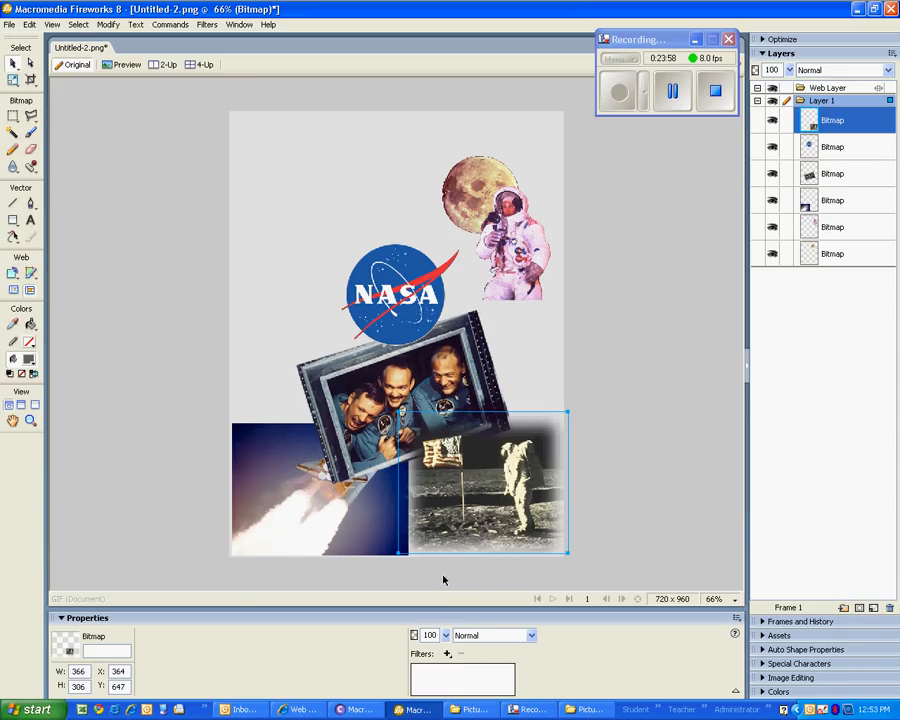
Reduce the feathered moon-landing photo's opacity to 80 and move the photo slightly down
left_click(447, 634)
left_click_drag(449, 634, 451, 650)
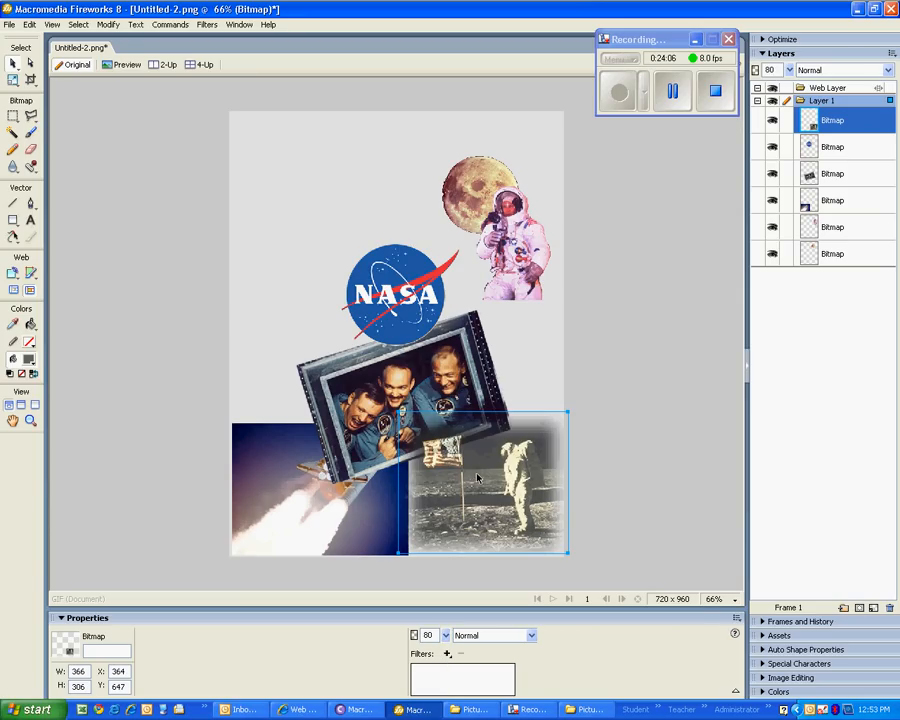
mouse_move(478, 477)
left_mouse_down()
mouse_move(474, 461)
mouse_move(477, 486)
left_mouse_up()
Bring the space shuttle photo to the front of all the other images
left_click(350, 541)
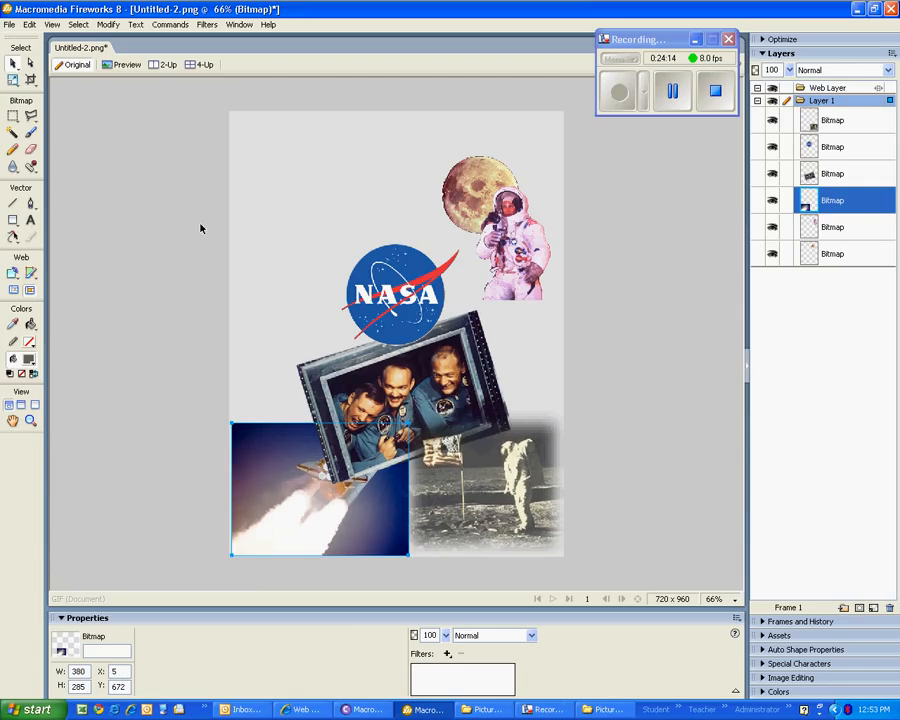
left_click(106, 25)
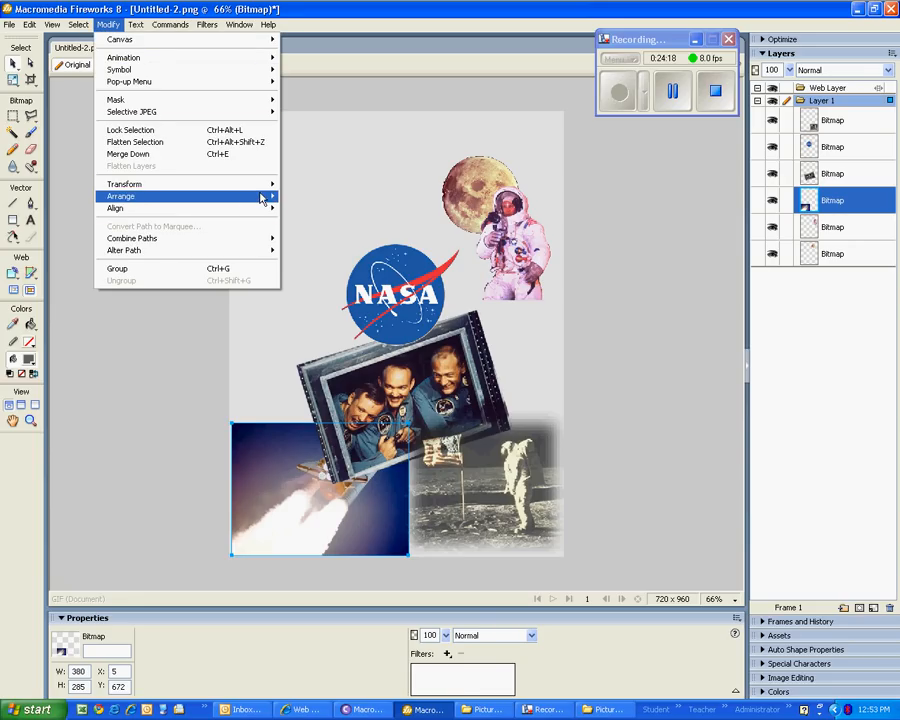
mouse_move(262, 199)
left_click(295, 197)
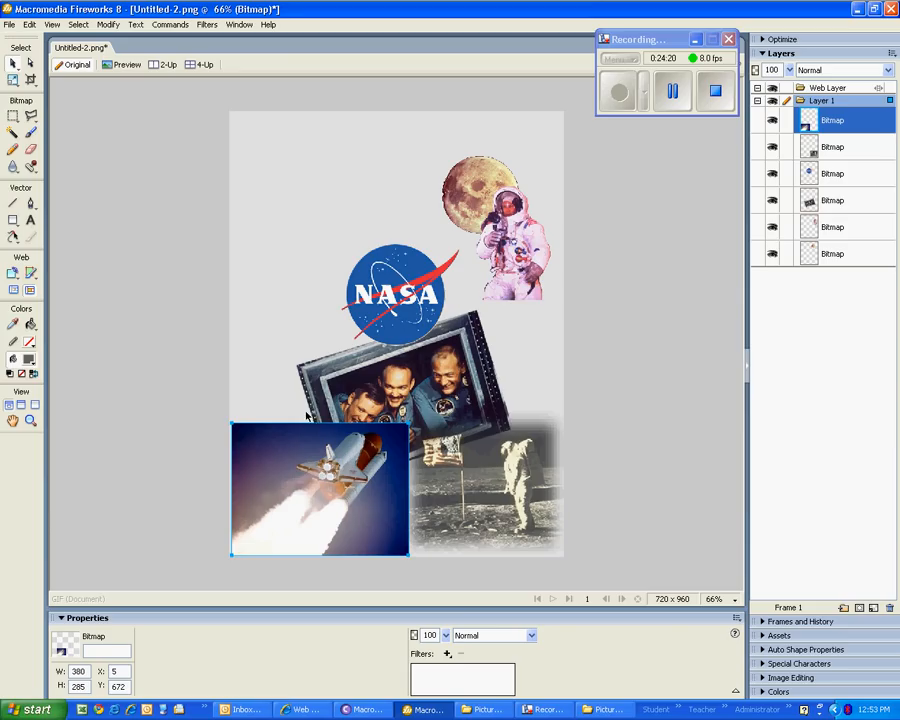
Marquee-select an area of about 235 by 218 pixels around the space shuttle and feather the selection by 20 pixels
left_click(15, 118)
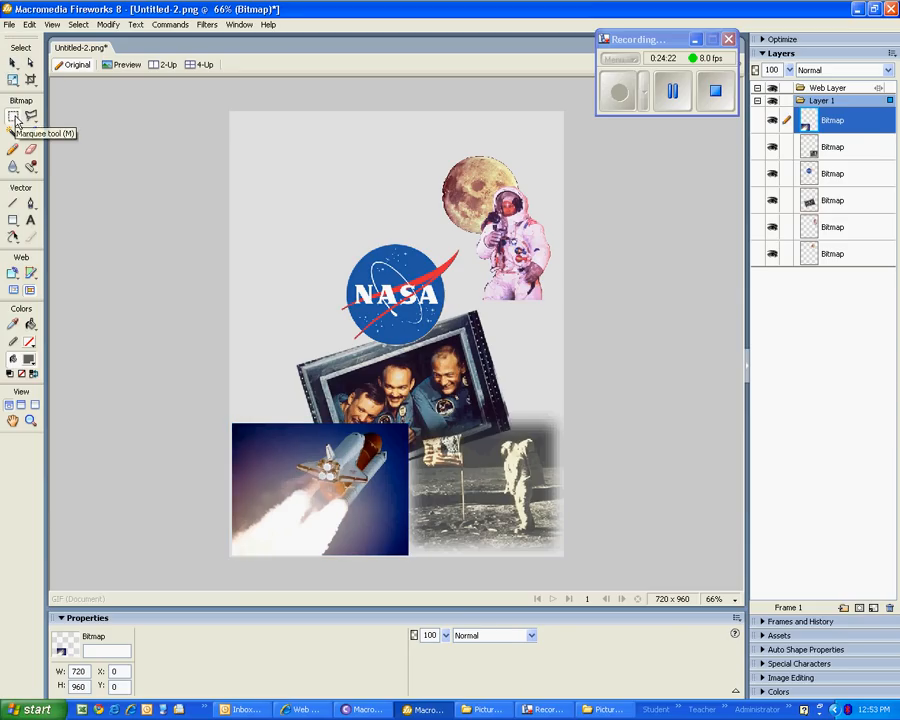
left_click(15, 119)
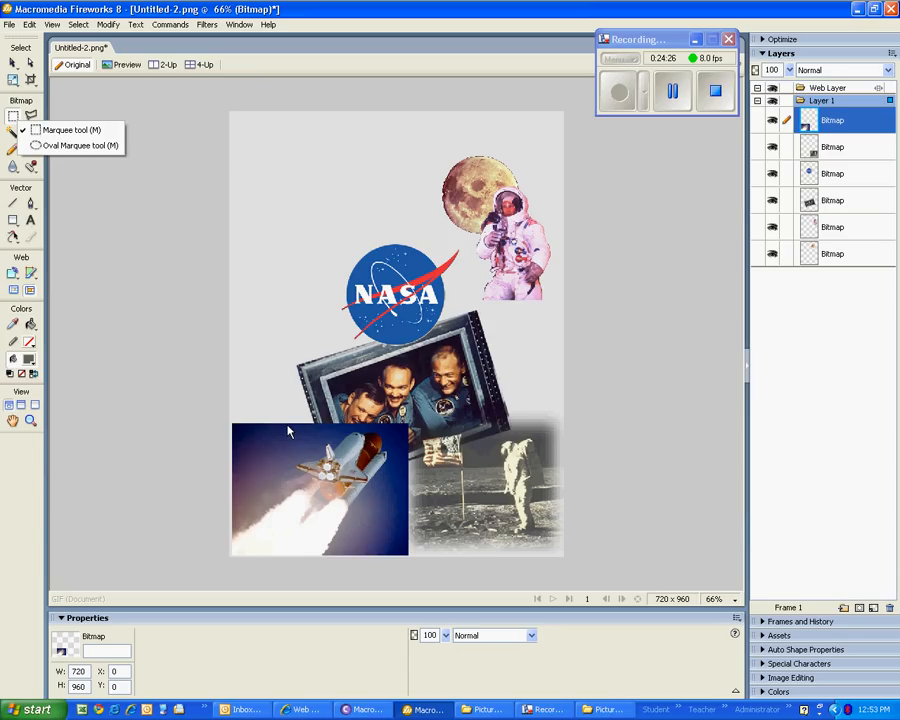
left_click_drag(286, 431, 394, 529)
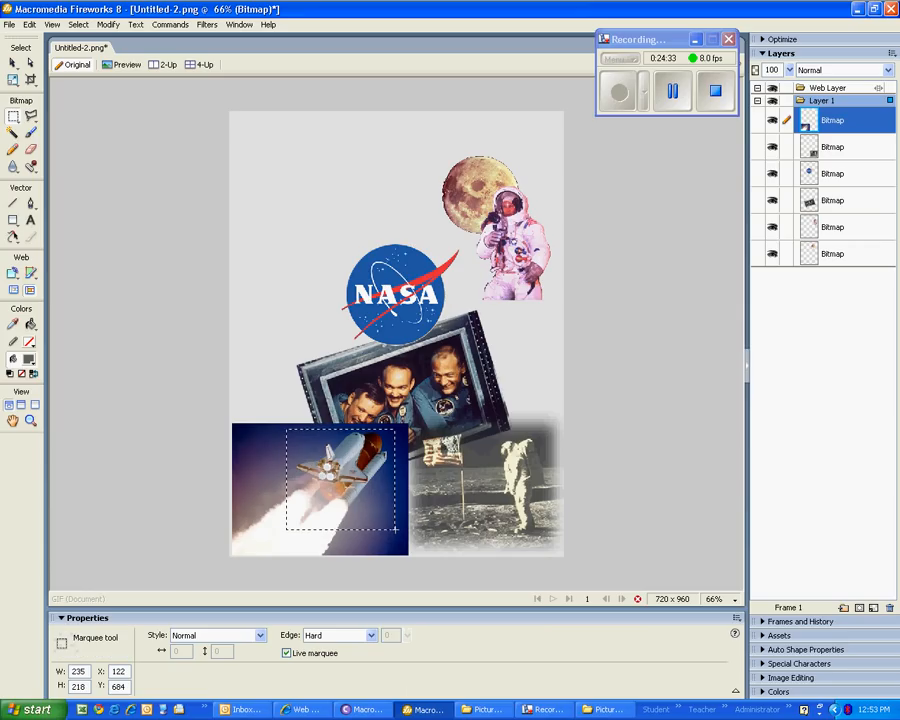
left_click(77, 25)
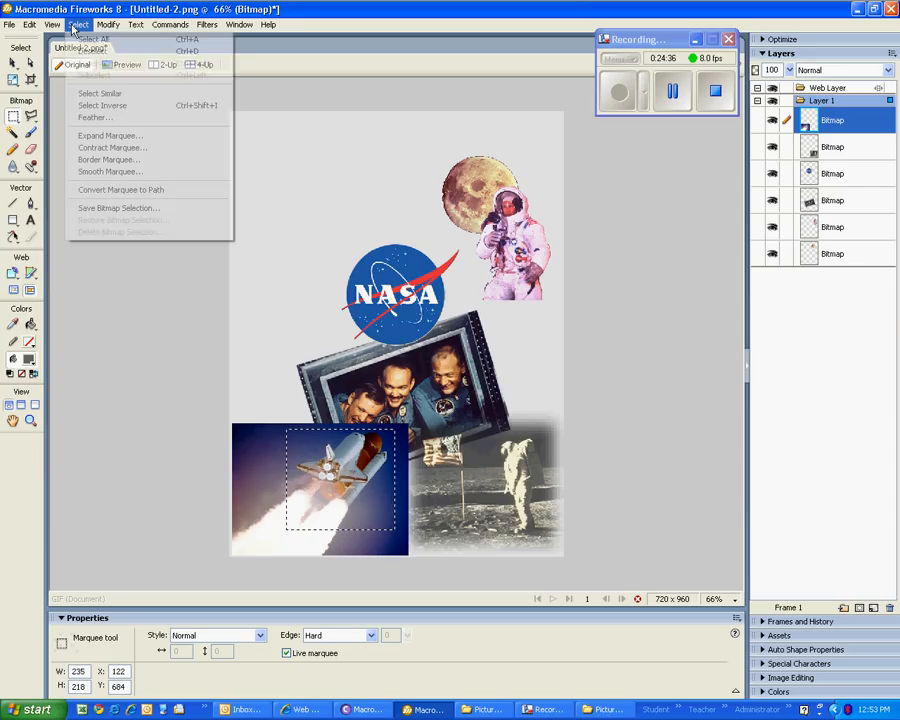
left_click(95, 117)
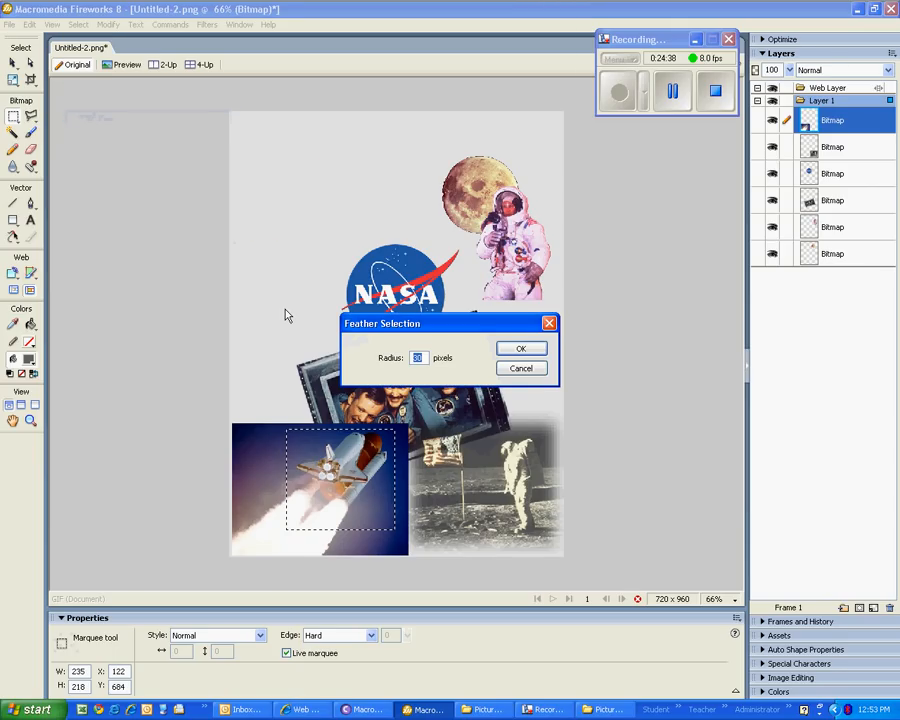
type("20")
left_click(506, 350)
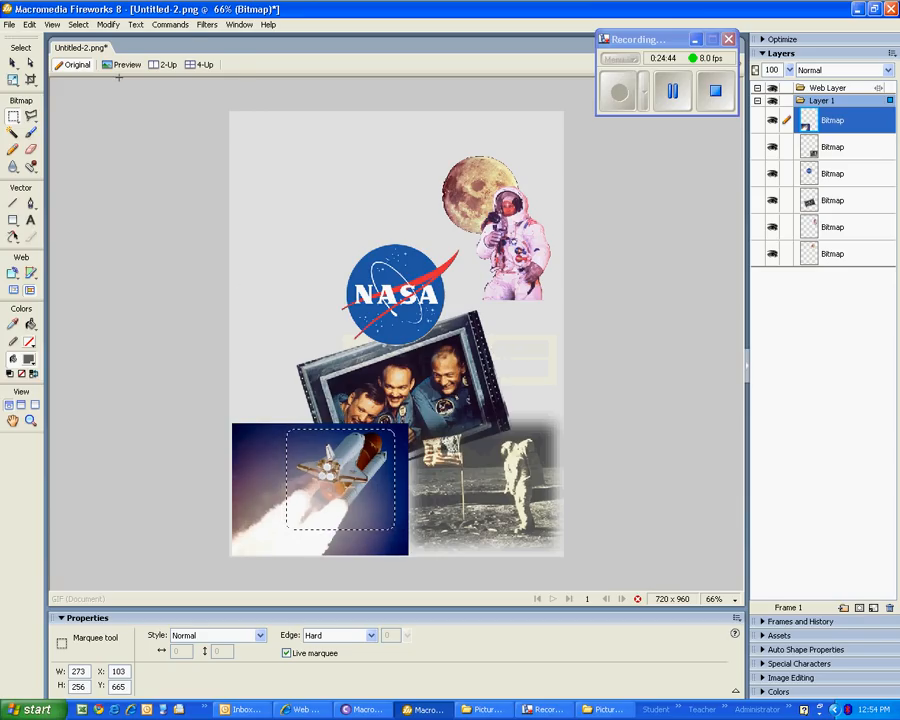
Invert the feathered selection and delete the surroundings of the space shuttle photo
left_click(78, 25)
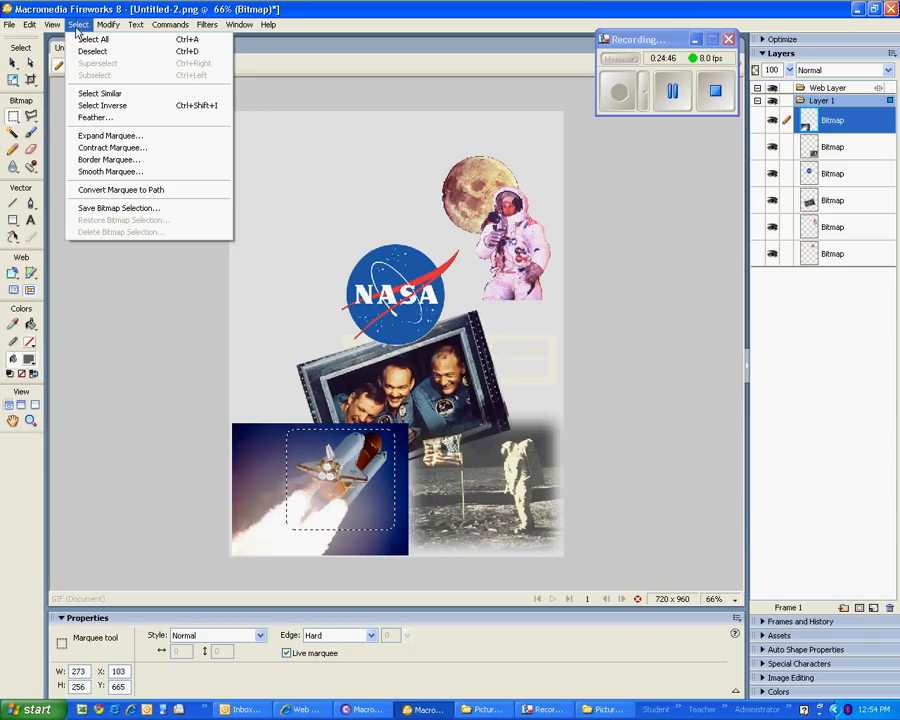
left_click(122, 110)
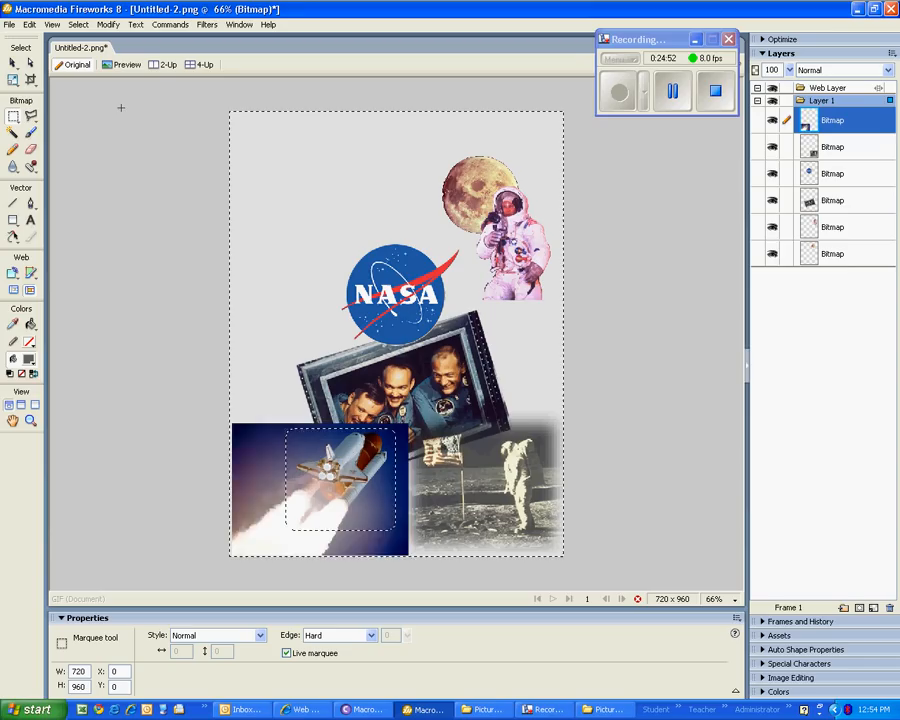
key("Delete")
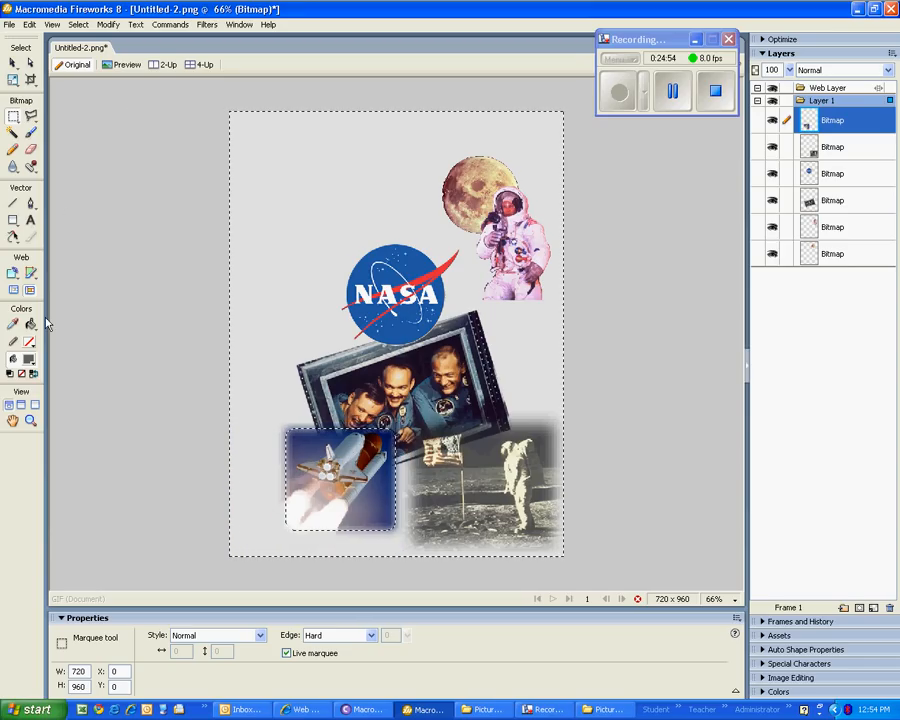
key("v")
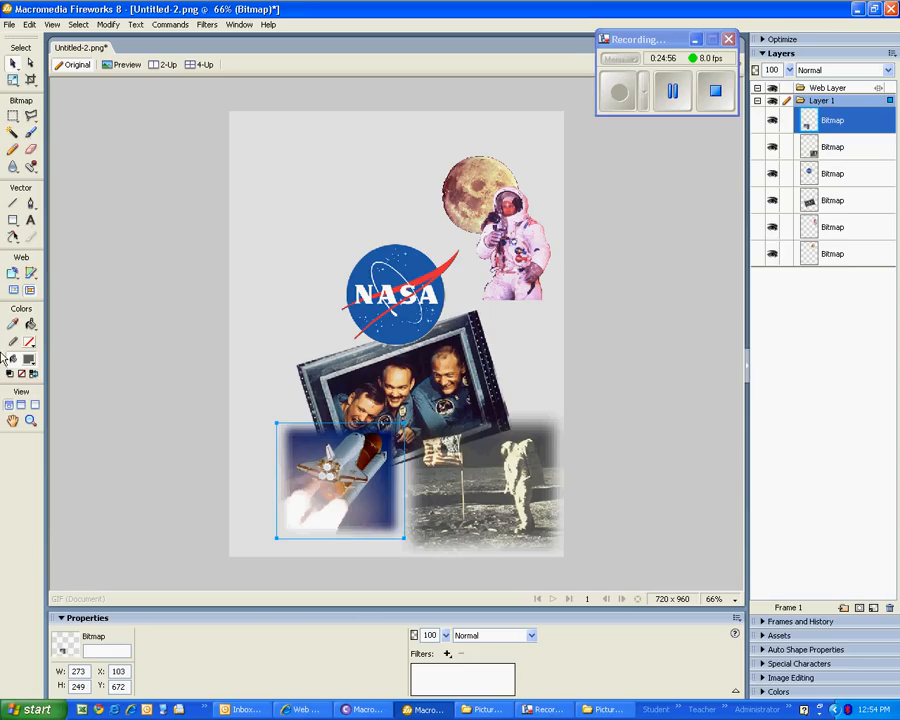
Enlarge the feathered shuttle photo to about 347 by 317 and move it to about X 3, Y 661
mouse_move(320, 470)
left_mouse_down()
mouse_move(300, 500)
mouse_move(300, 460)
mouse_move(303, 490)
mouse_move(314, 482)
left_mouse_up()
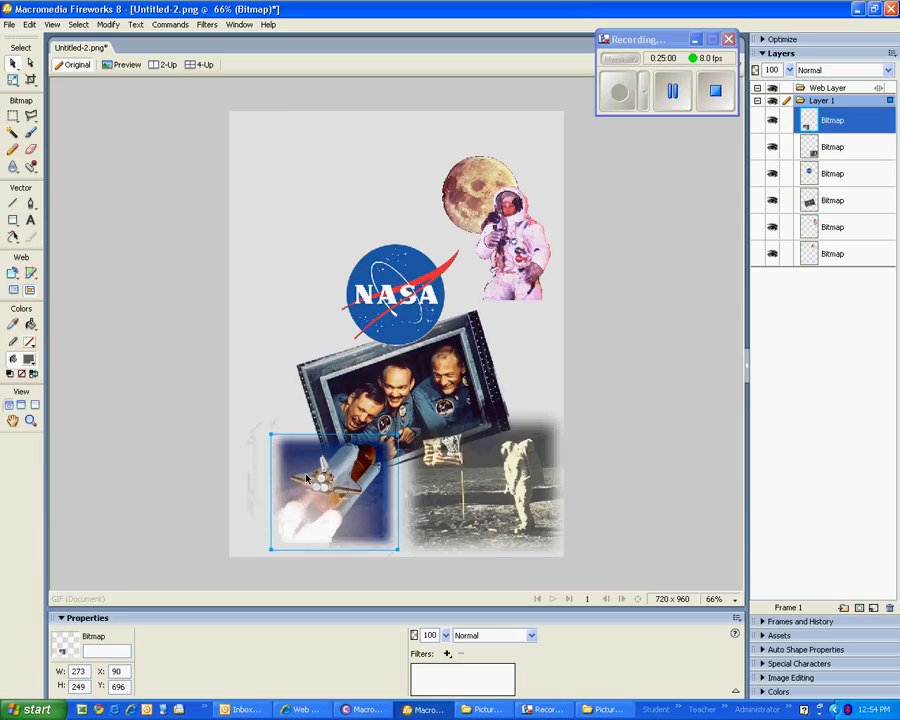
left_click(14, 80)
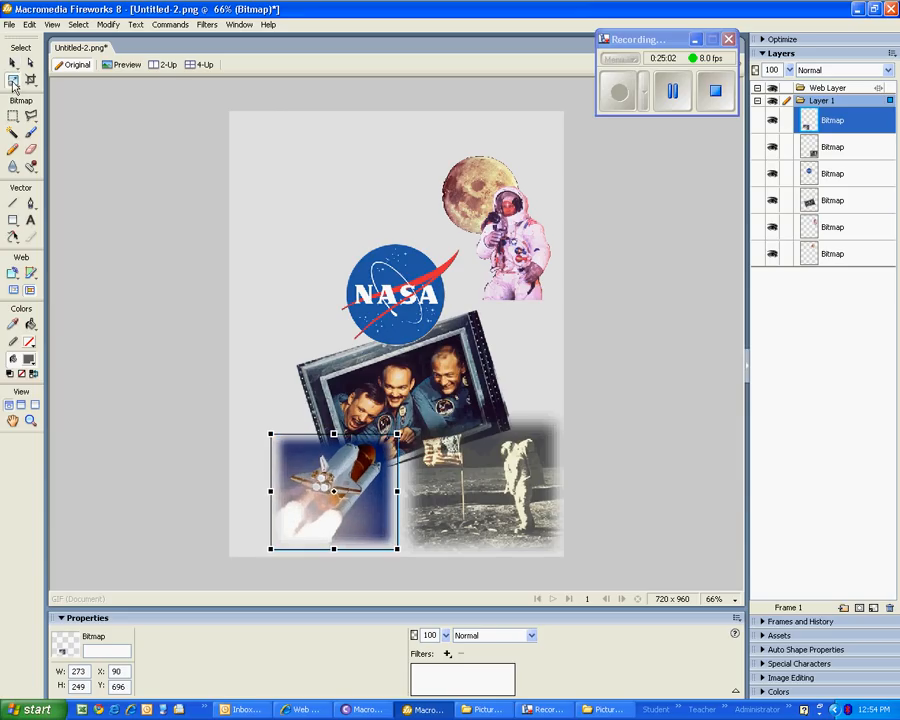
left_click_drag(270, 549, 236, 580)
left_click_drag(274, 520, 258, 508)
double_click(259, 512)
key("Up")
key("Up")
key("Up")
key("Up")
key("Up")
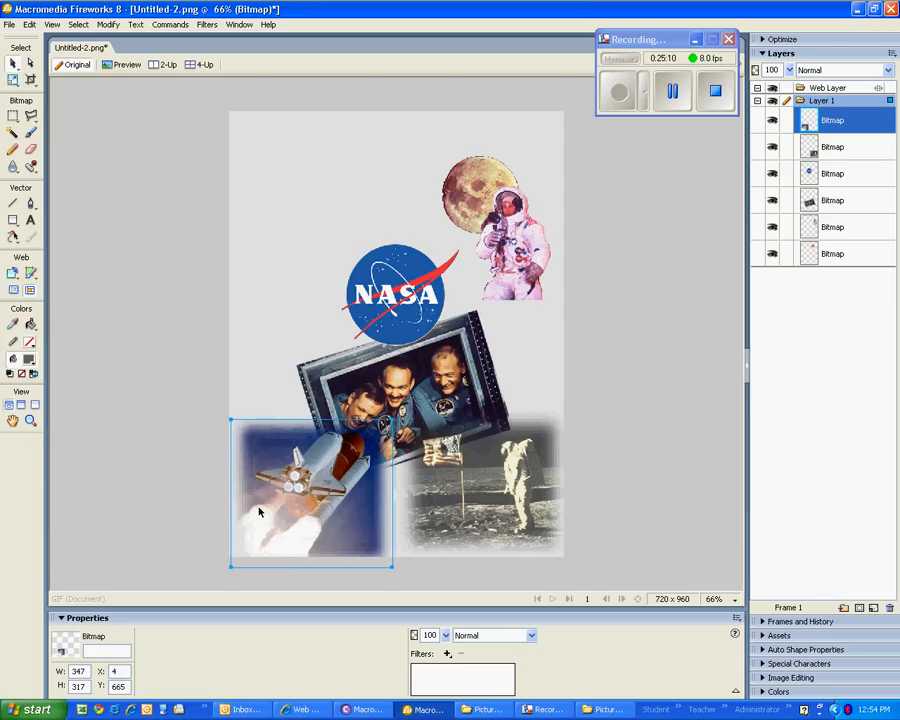
key("Left")
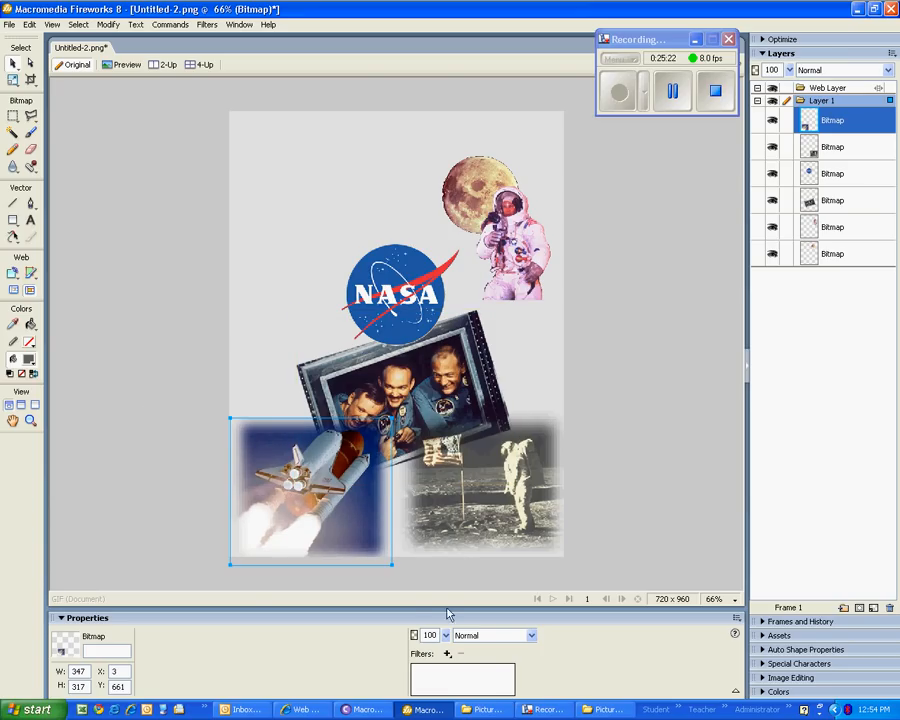
Reduce the feathered shuttle photo's opacity to 80
left_click_drag(446, 640, 448, 645)
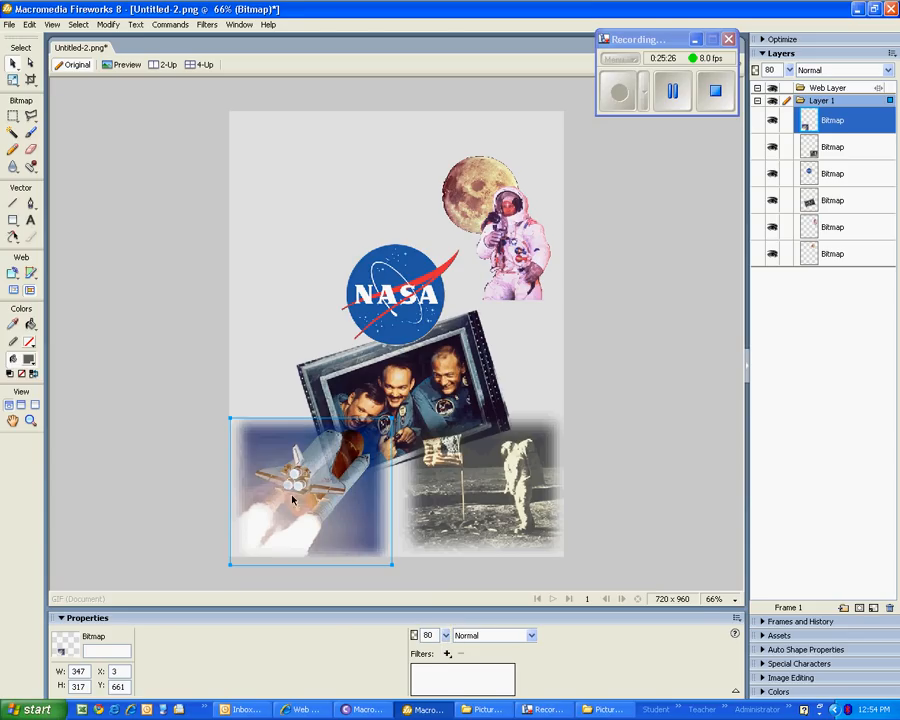
left_click(125, 368)
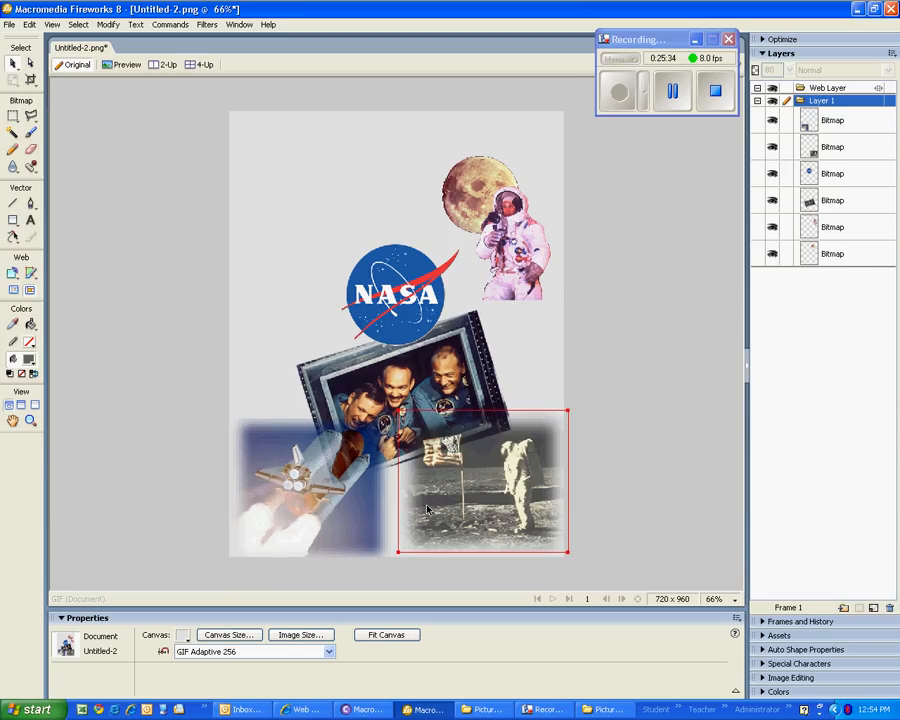
left_click(358, 496)
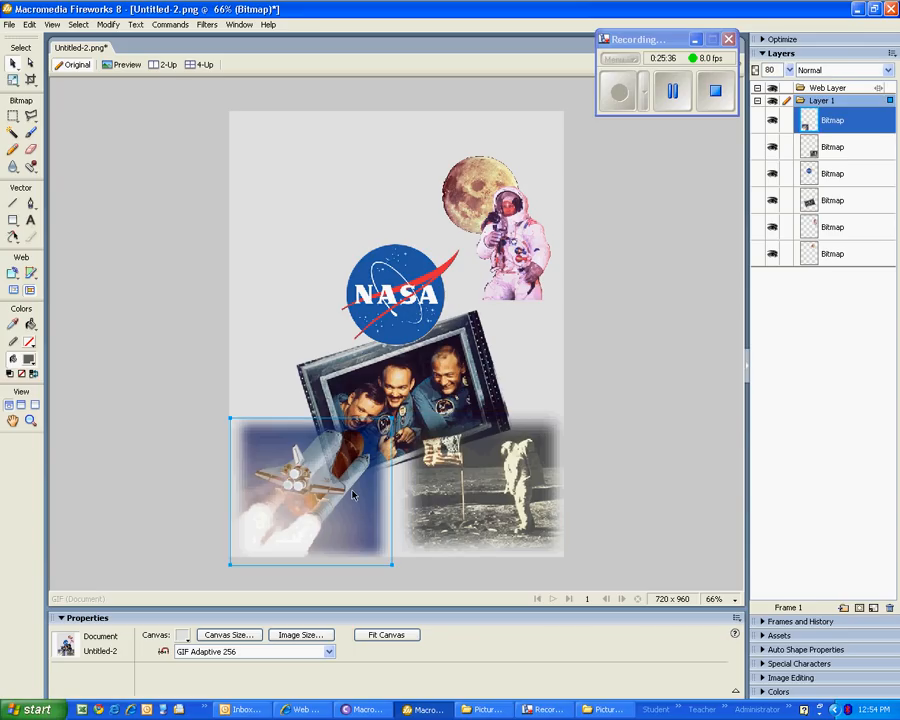
left_click(456, 500)
left_click(369, 497)
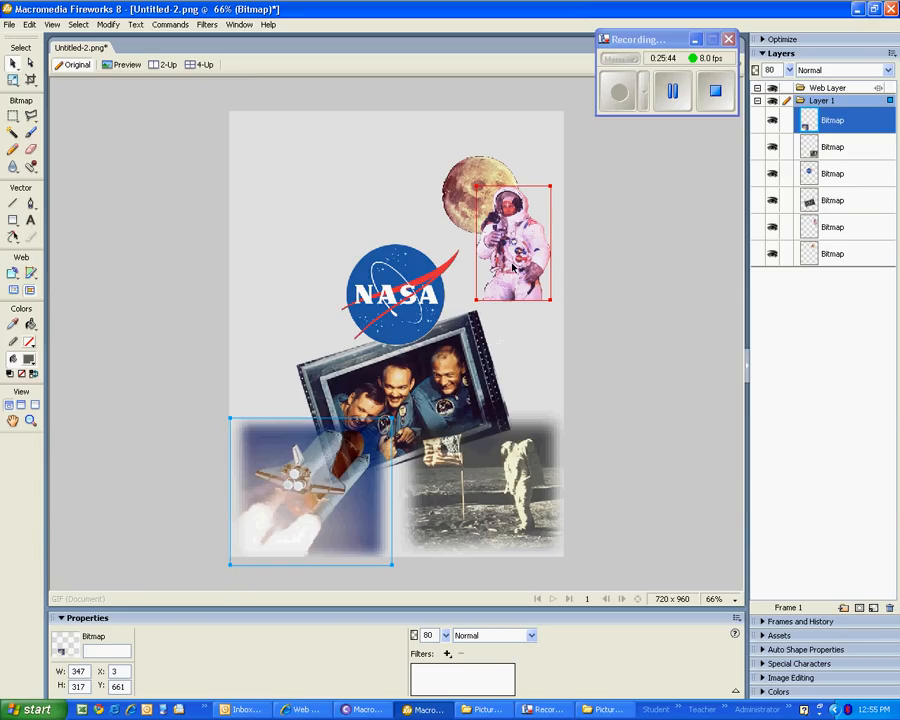
Move the astronaut down beside the crew photo, just above the moon-landing photo, and place the moon behind the astronaut's head
left_click_drag(513, 268, 528, 370)
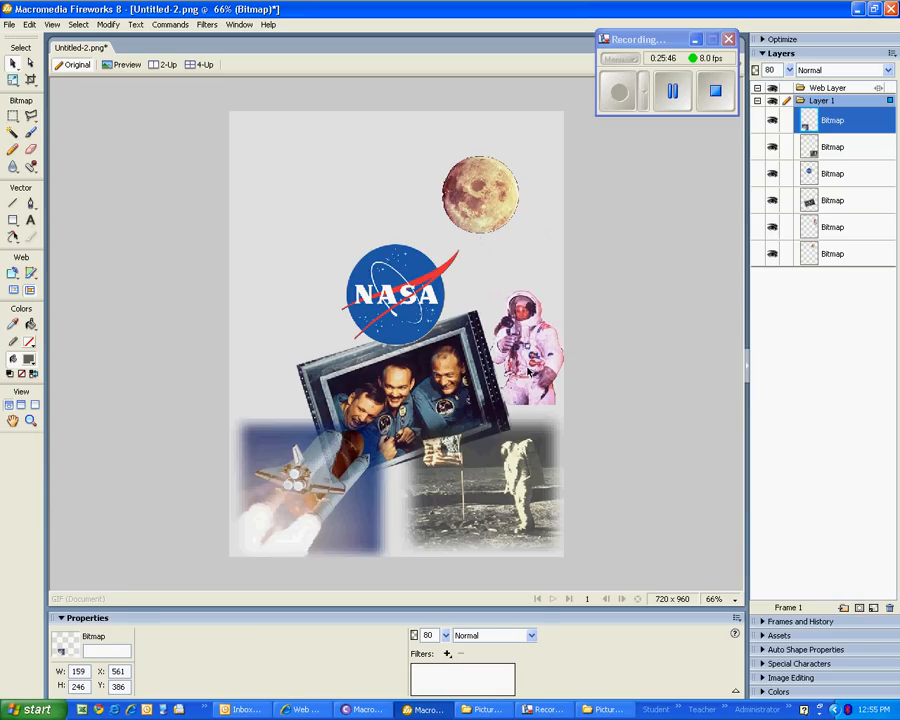
left_click_drag(469, 195, 482, 294)
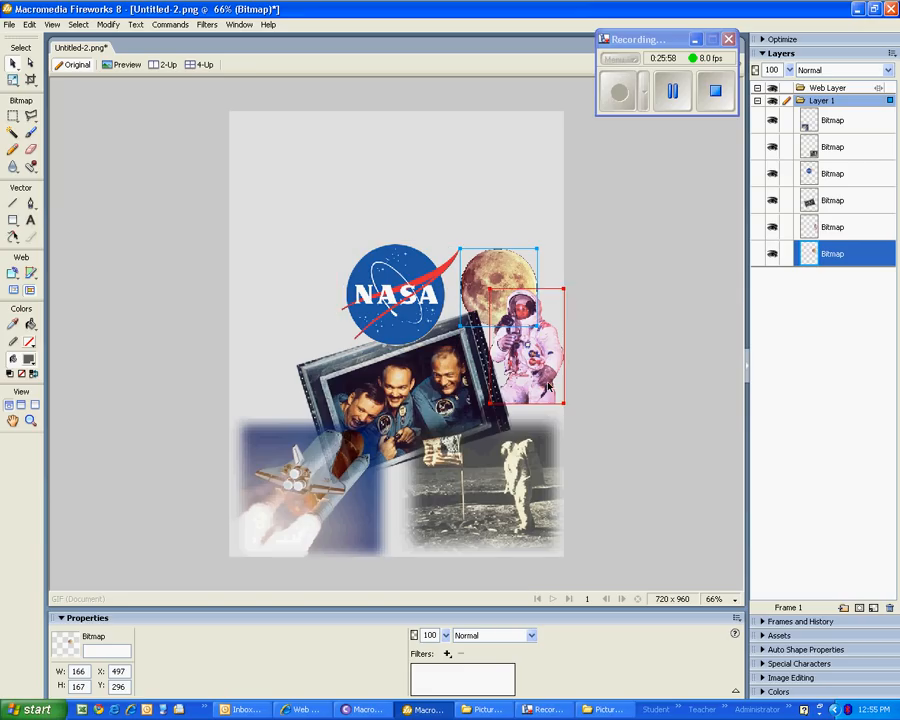
left_click_drag(546, 382, 541, 387)
left_click_drag(498, 263, 509, 268)
left_click(664, 447)
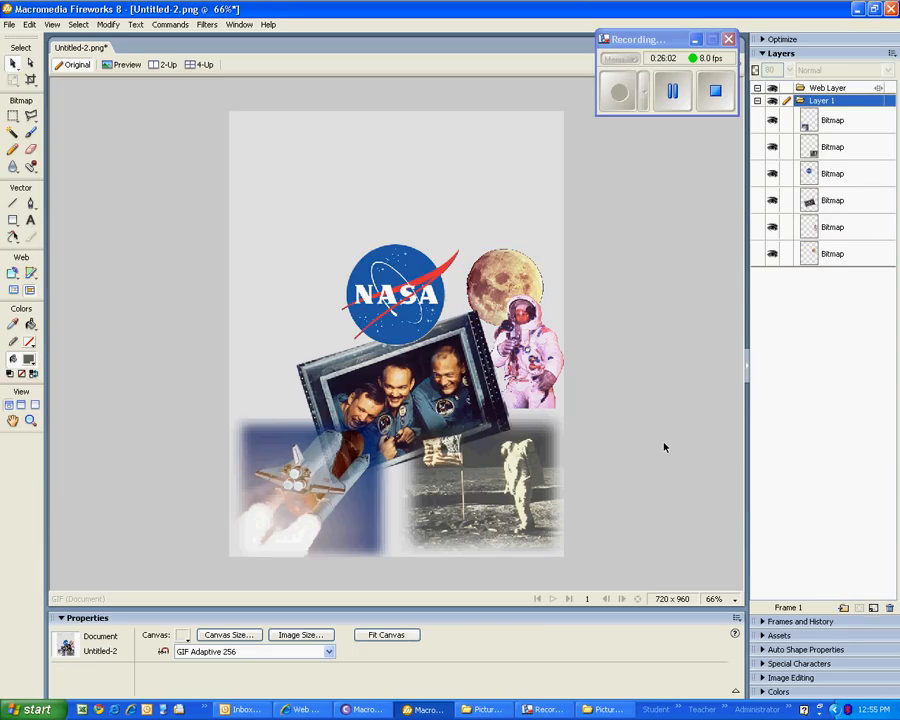